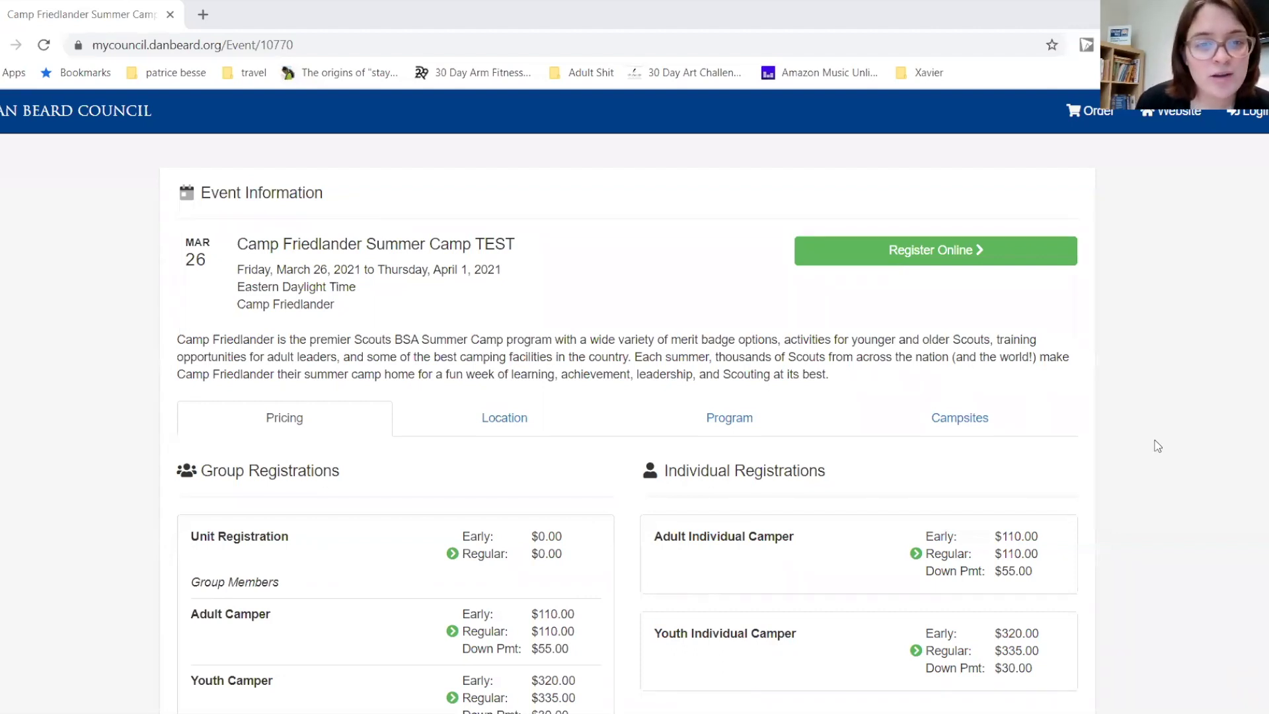
# Log in to MyCouncil with Keep me logged in ticked
pyautogui.scroll(-1, 1123, 366)
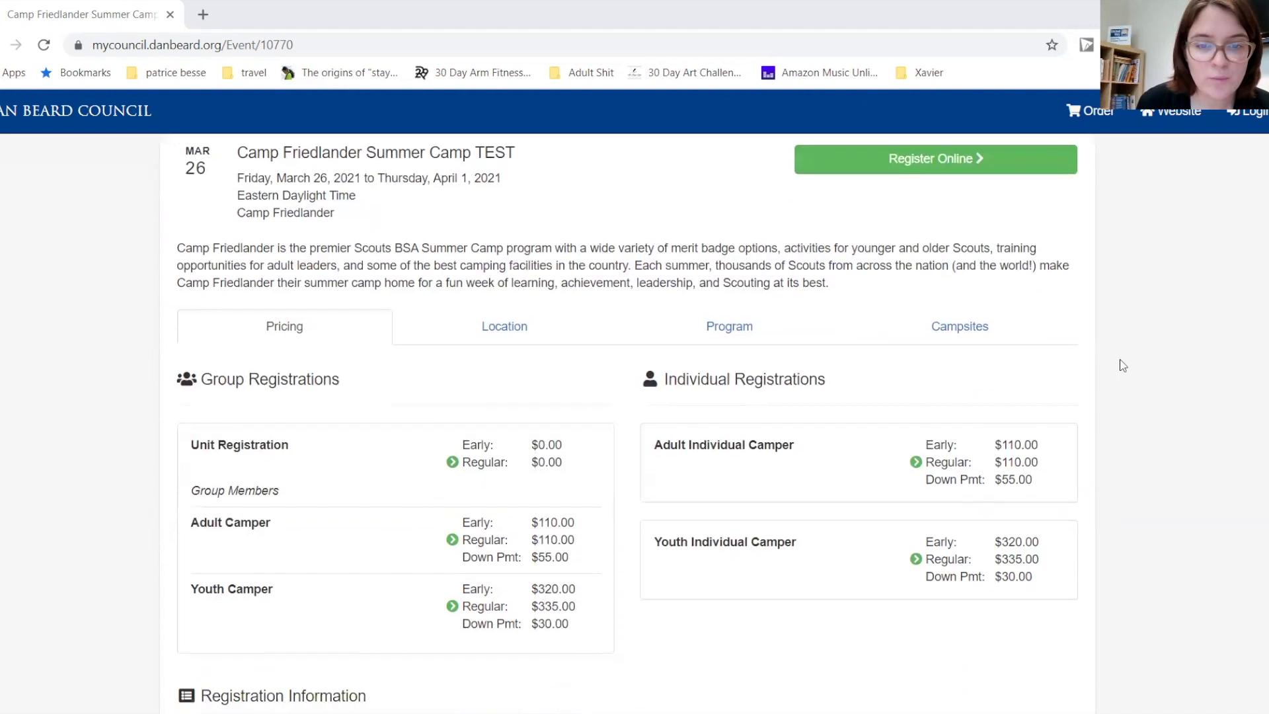
pyautogui.scroll(-2, 1123, 366)
pyautogui.scroll(3, 1123, 370)
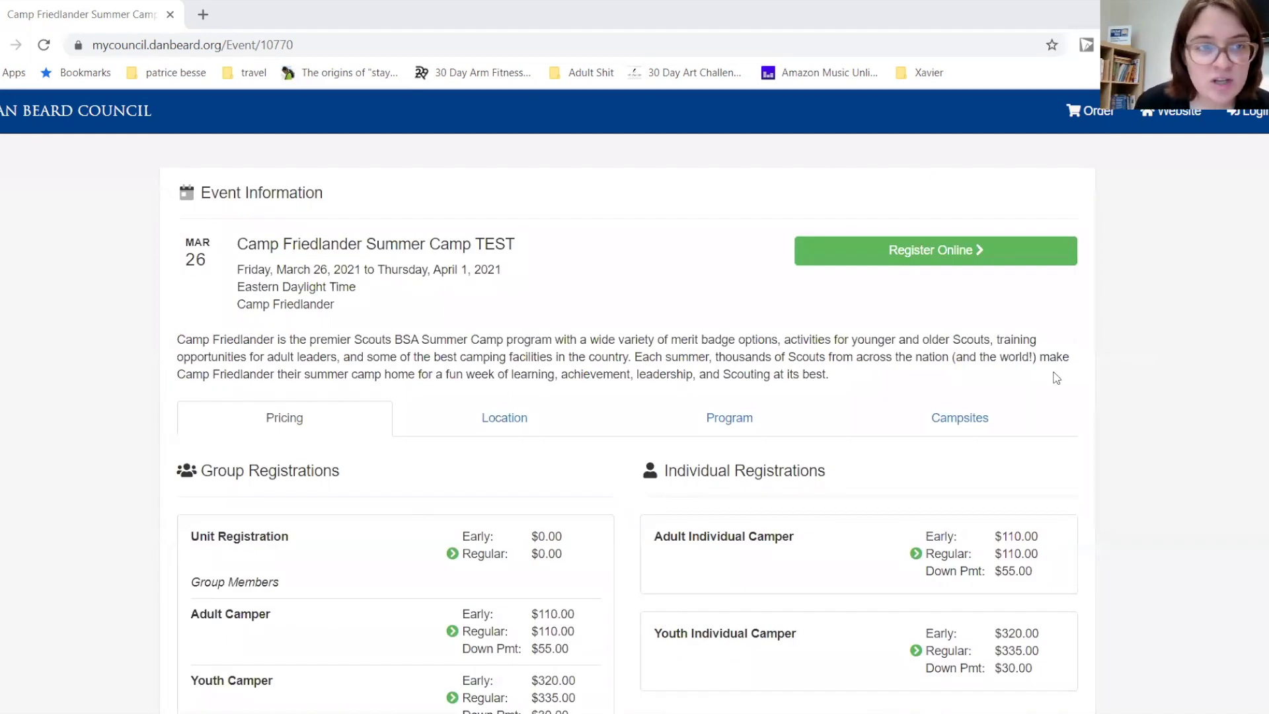
pyautogui.click(1253, 113)
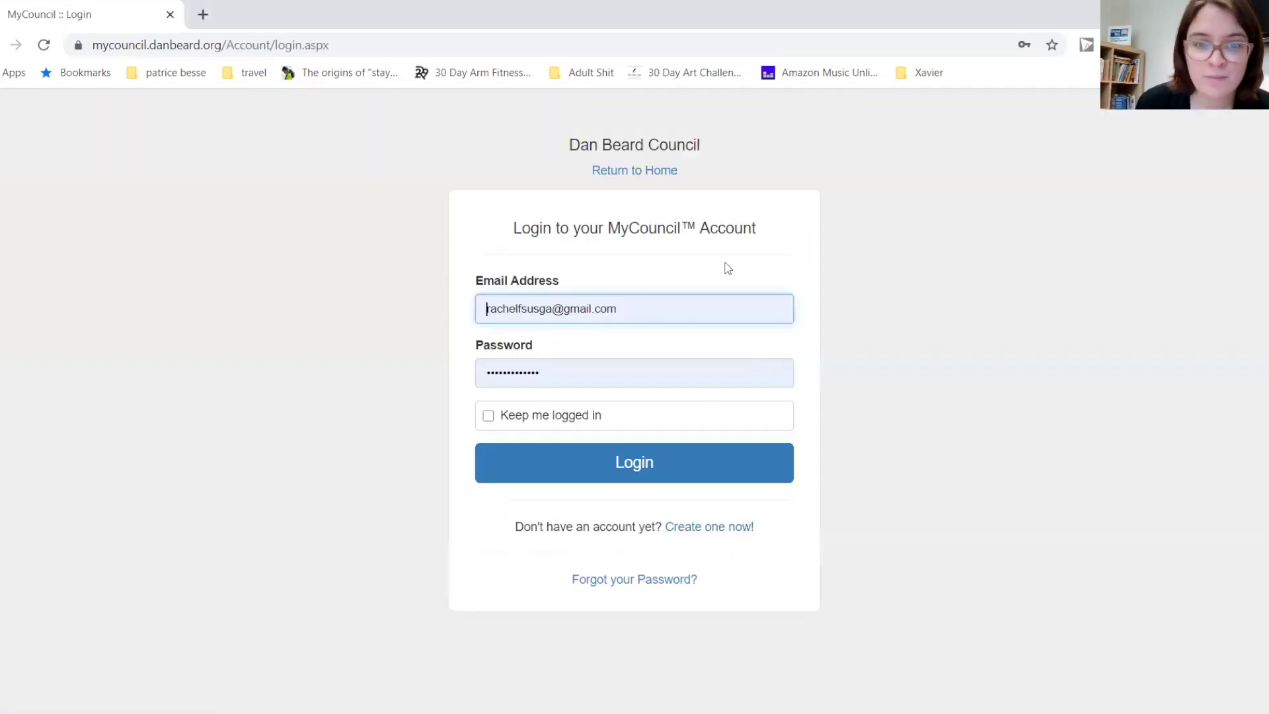
pyautogui.click(572, 418)
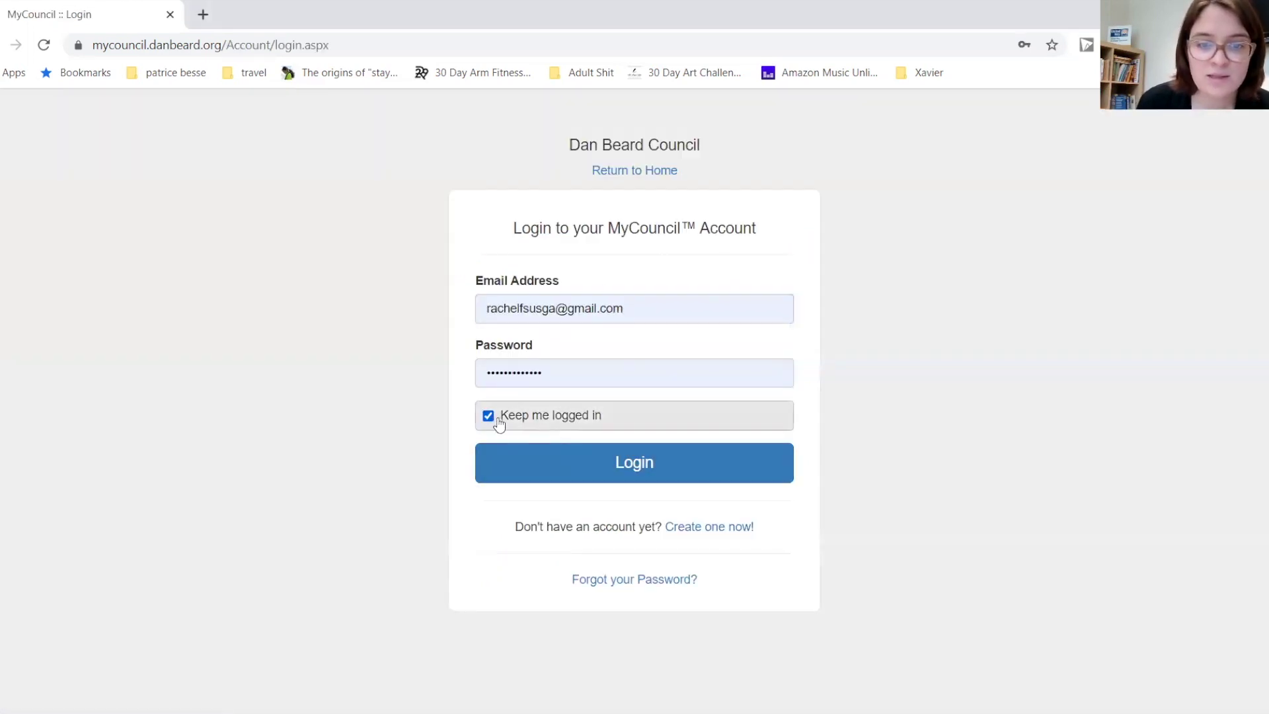
pyautogui.click(538, 463)
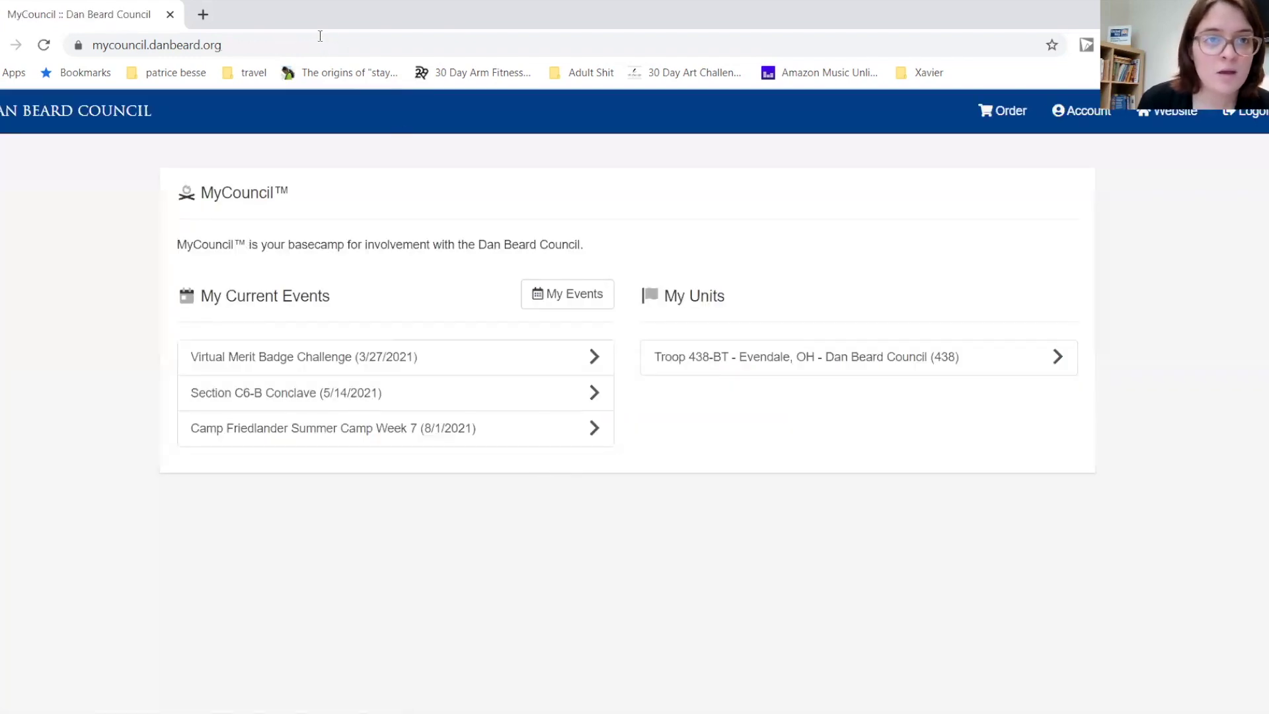
# Reopen the Camp Friedlander Summer Camp TEST event page from its pasted URL
pyautogui.click(322, 41)
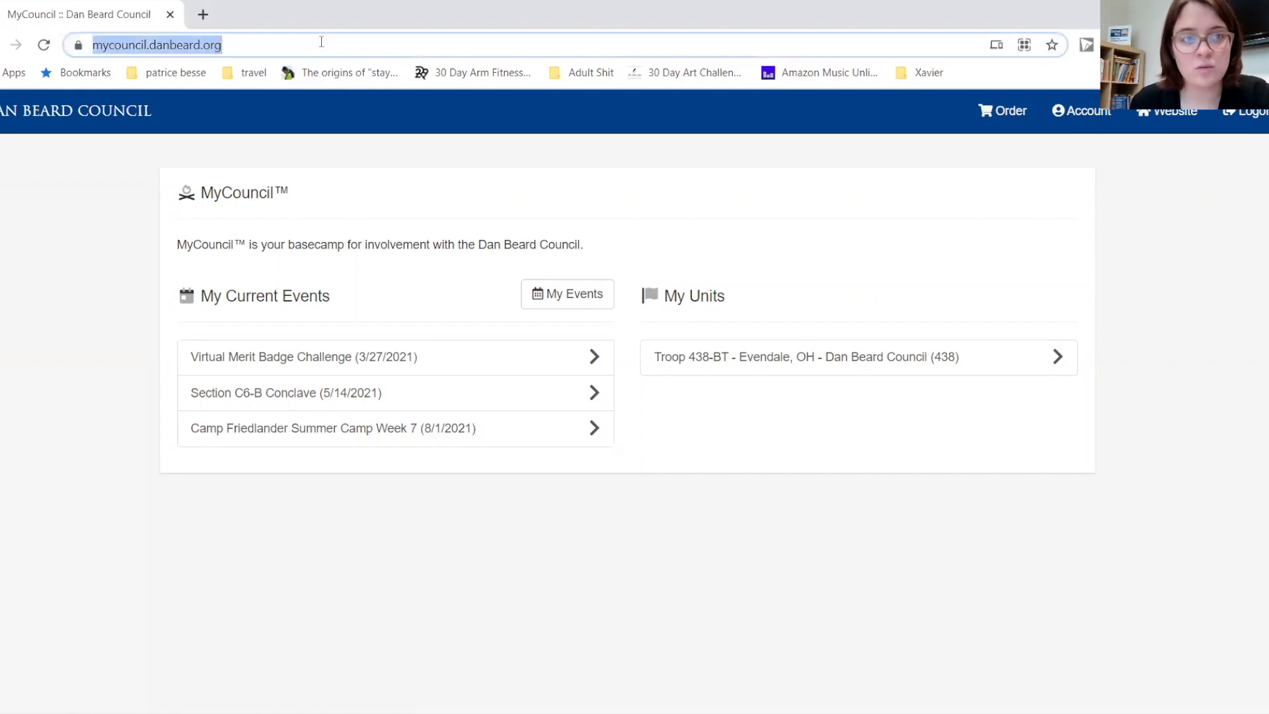
pyautogui.write('https://mycouncil.danbeard.org/Event/10770')
pyautogui.press('Return')
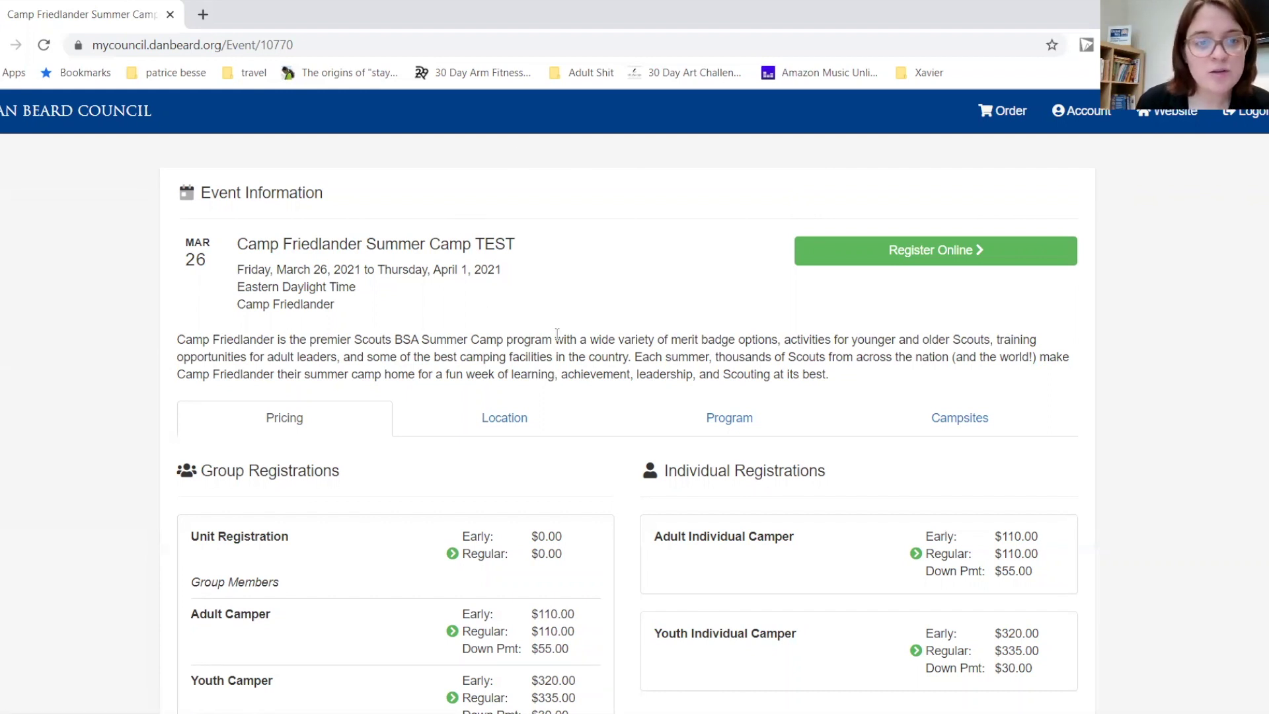
pyautogui.scroll(-3, 554, 336)
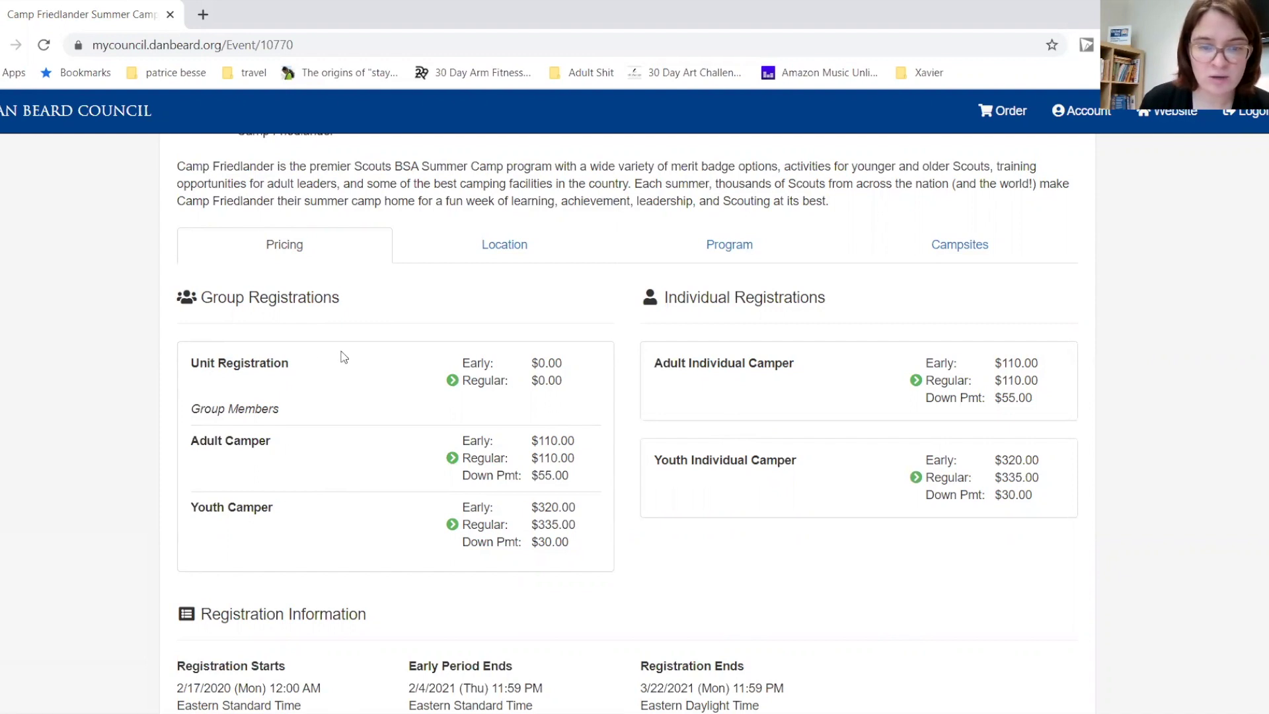
pyautogui.scroll(-5, 344, 357)
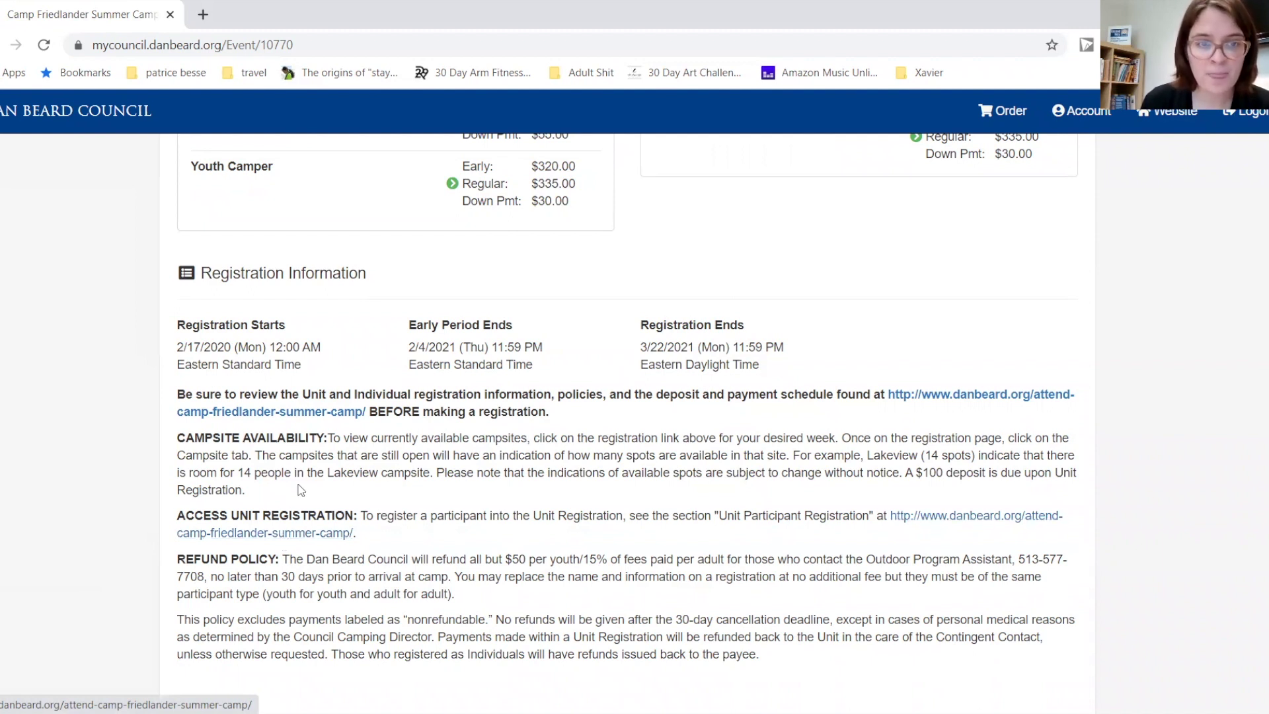
pyautogui.scroll(5, 300, 480)
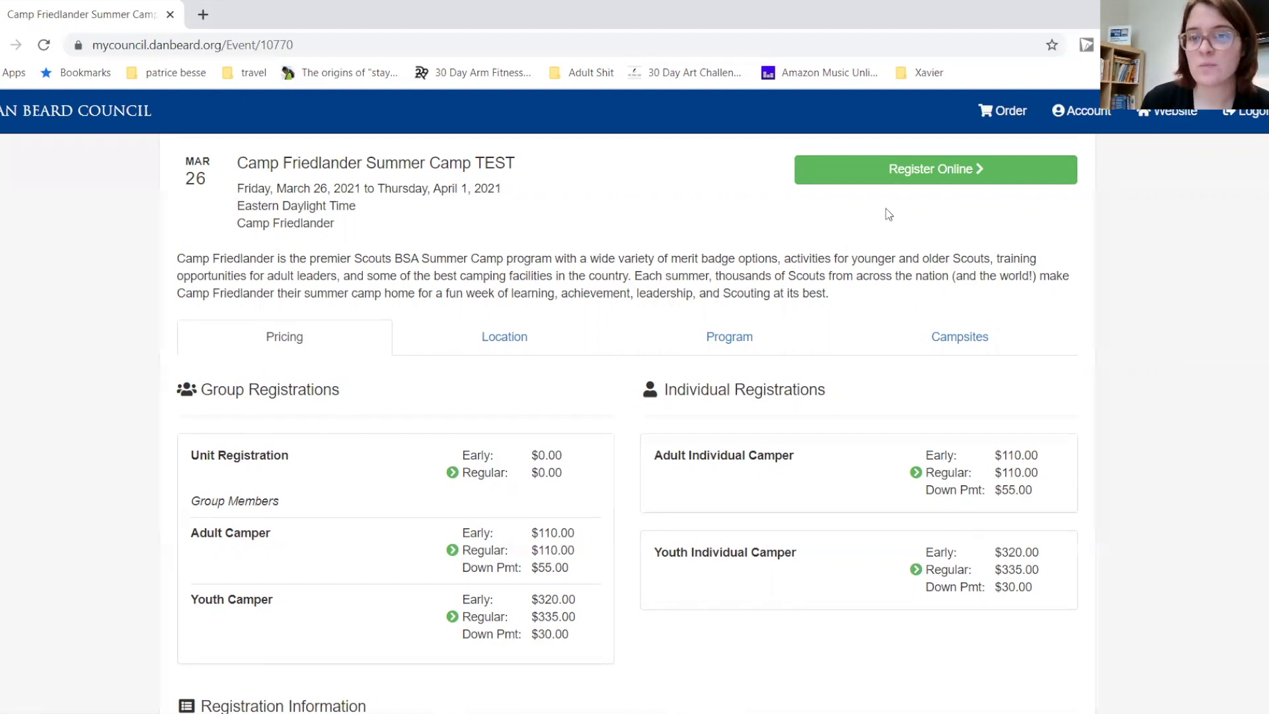
# Register a group with Unit Registration plus one Adult and one Youth Camper on Pay Down Pmt
pyautogui.click(926, 172)
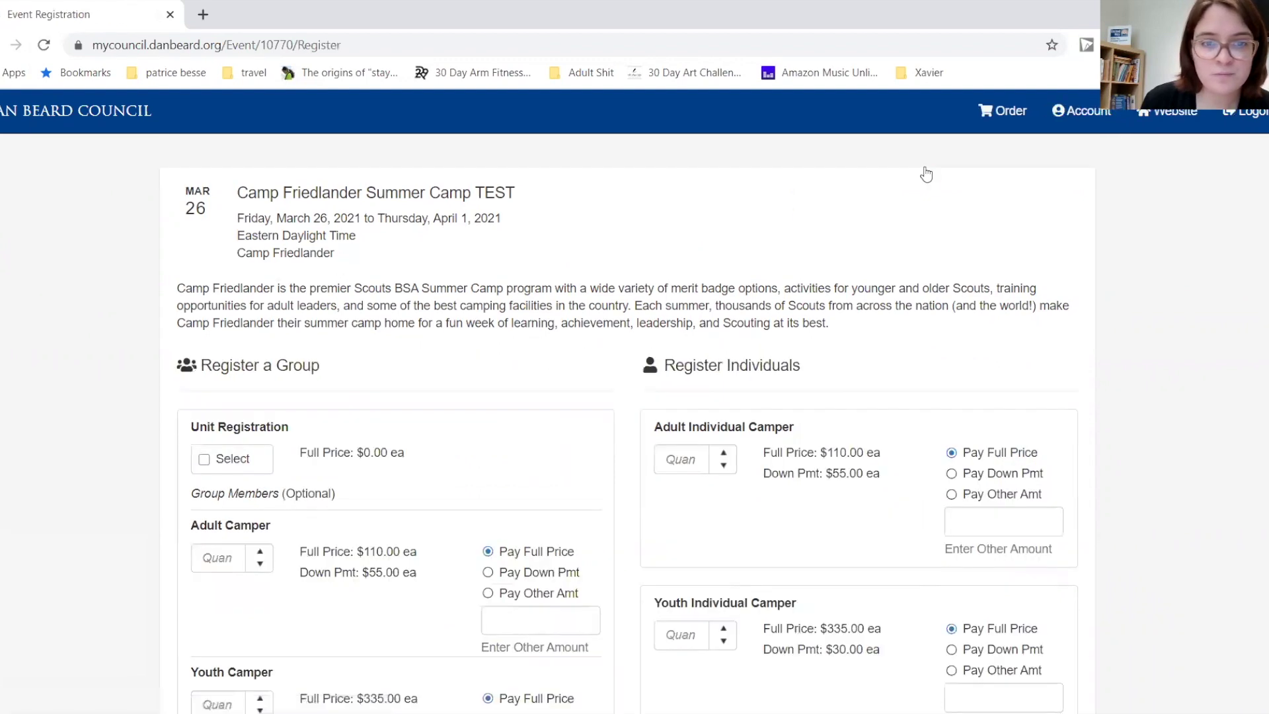
pyautogui.click(204, 459)
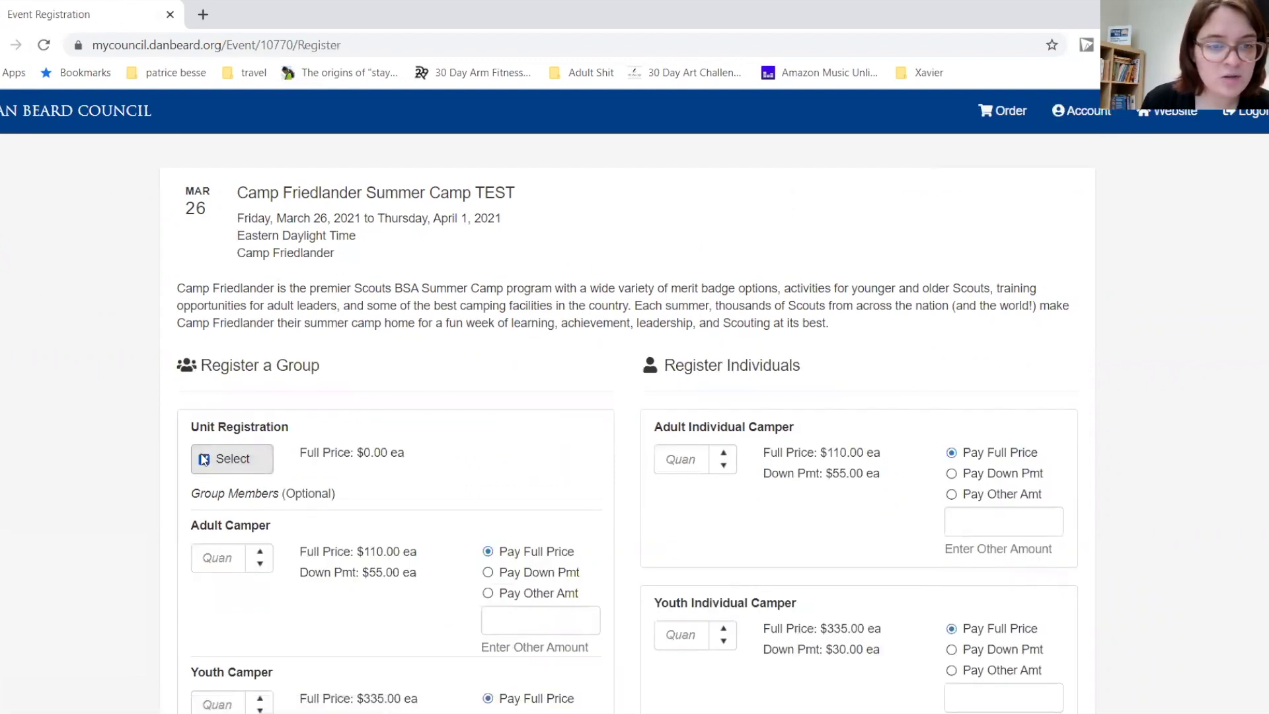
pyautogui.scroll(-2, 353, 452)
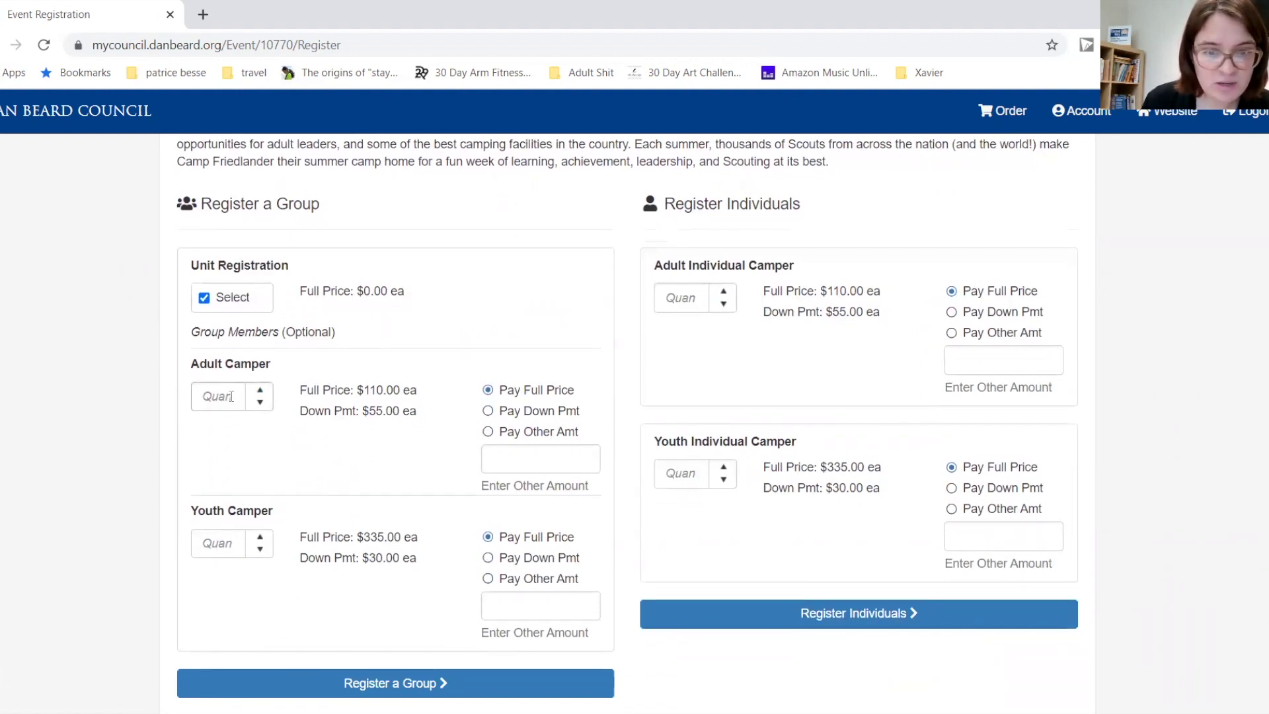
pyautogui.click(260, 395)
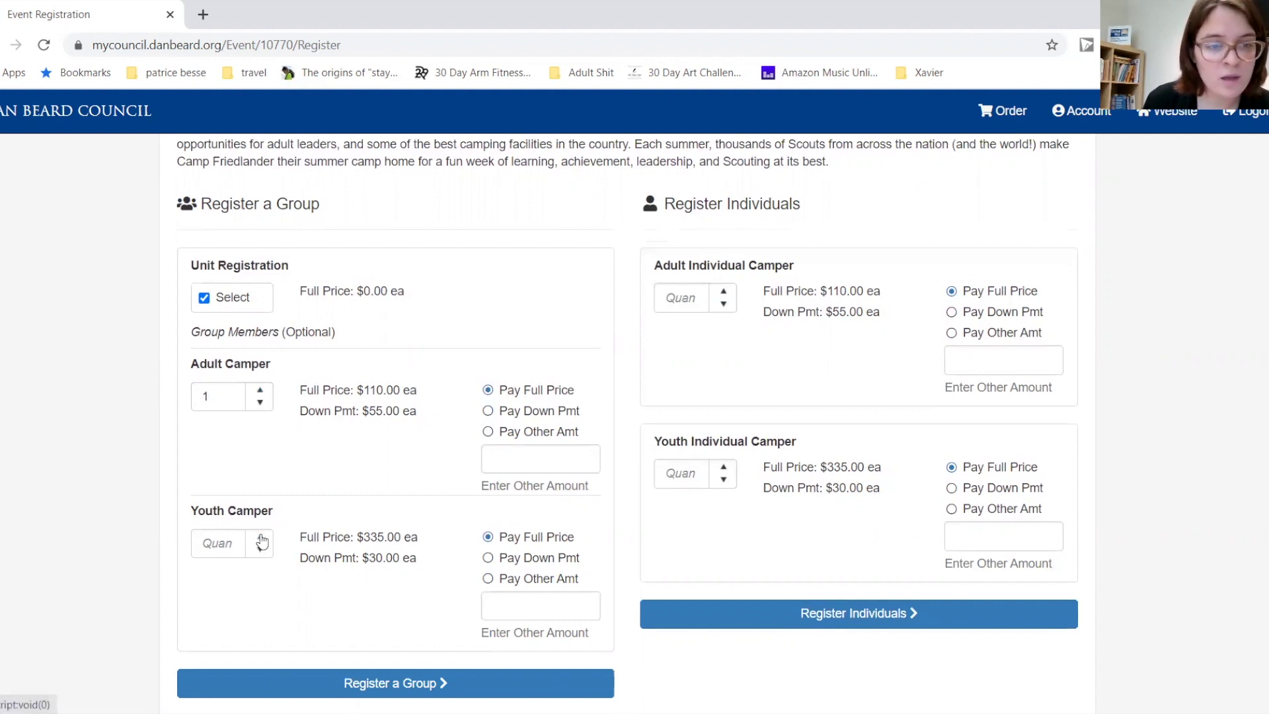
pyautogui.click(260, 537)
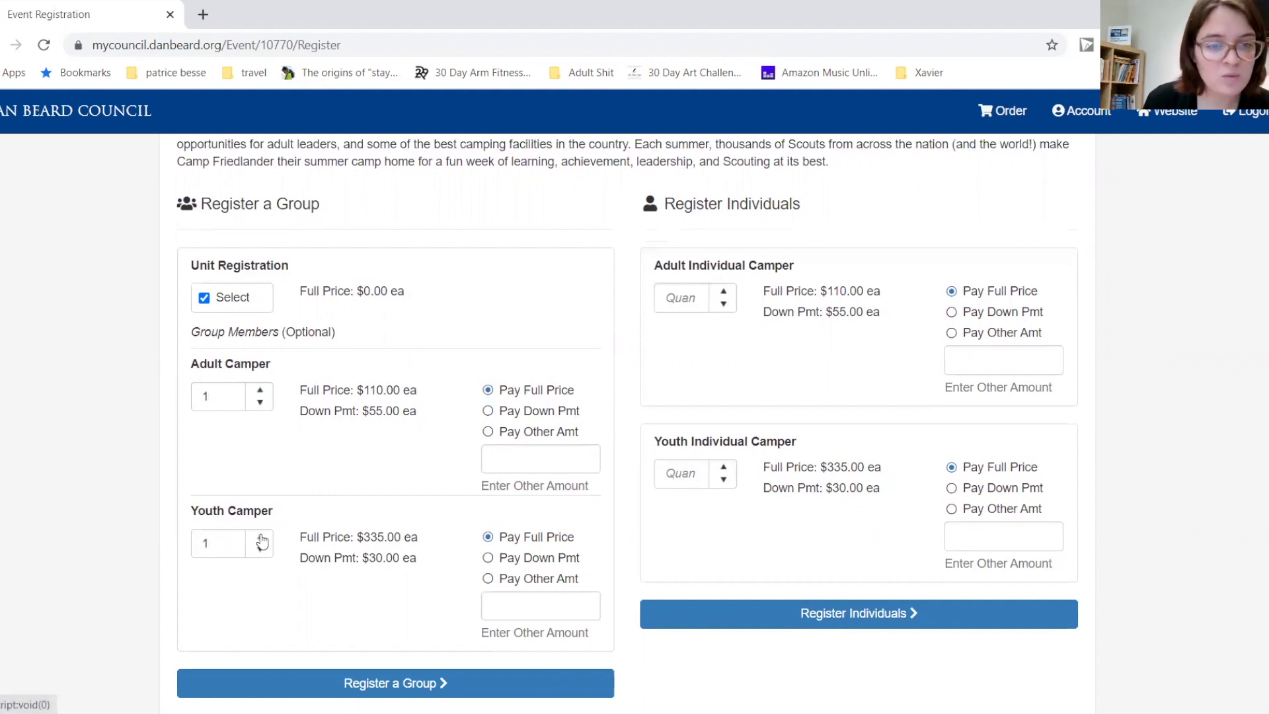
pyautogui.click(488, 411)
pyautogui.click(488, 558)
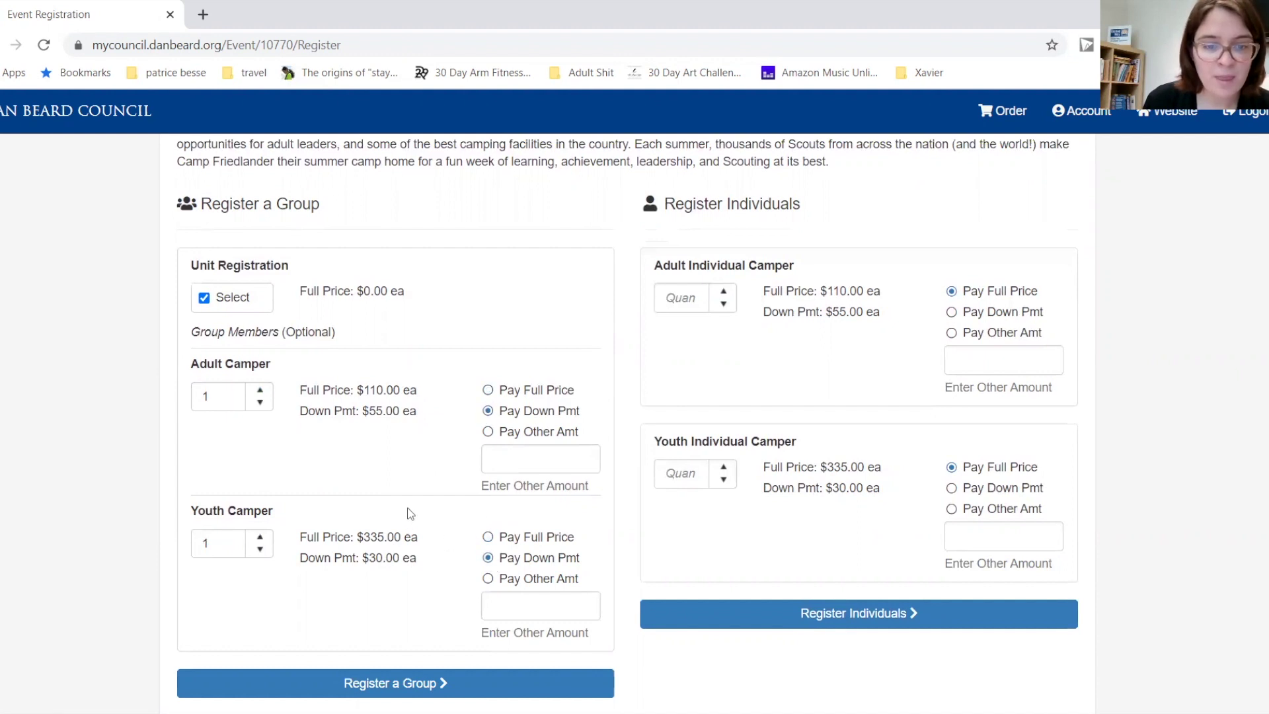
pyautogui.click(405, 687)
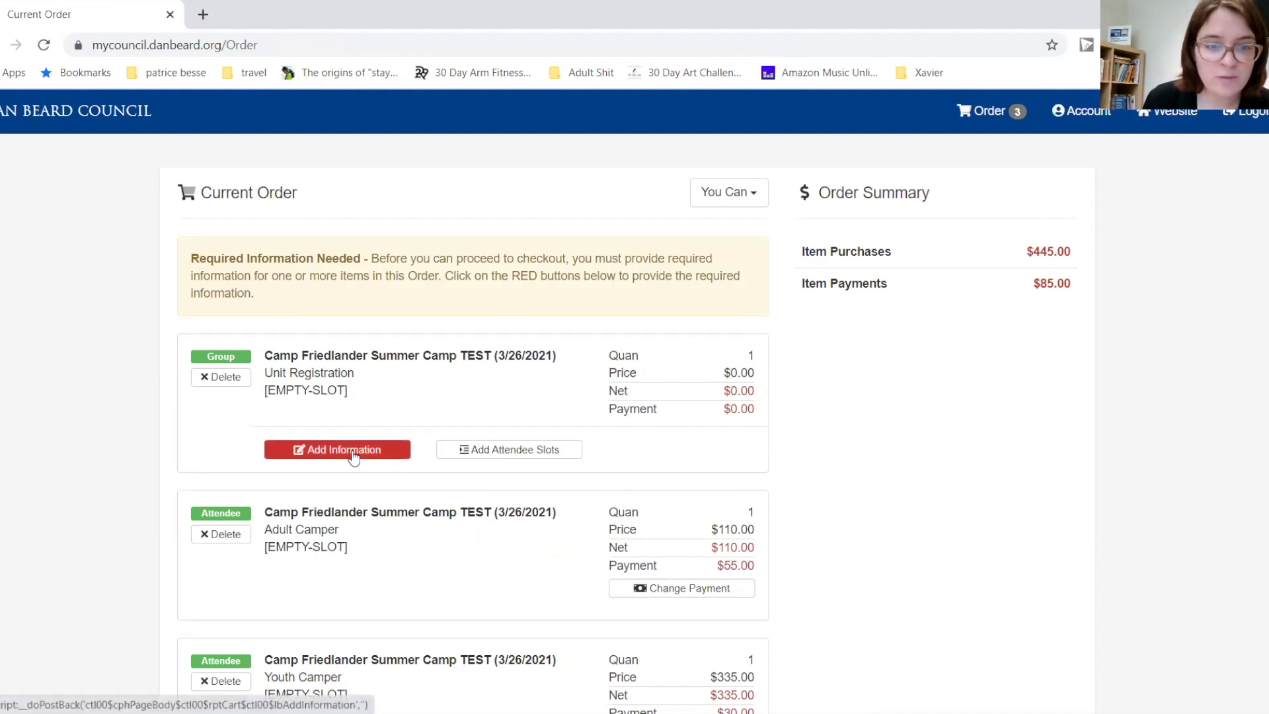
# Populate the unit registration's group information from Troop 438-BT (Boy Troop, Evendale)
pyautogui.click(354, 453)
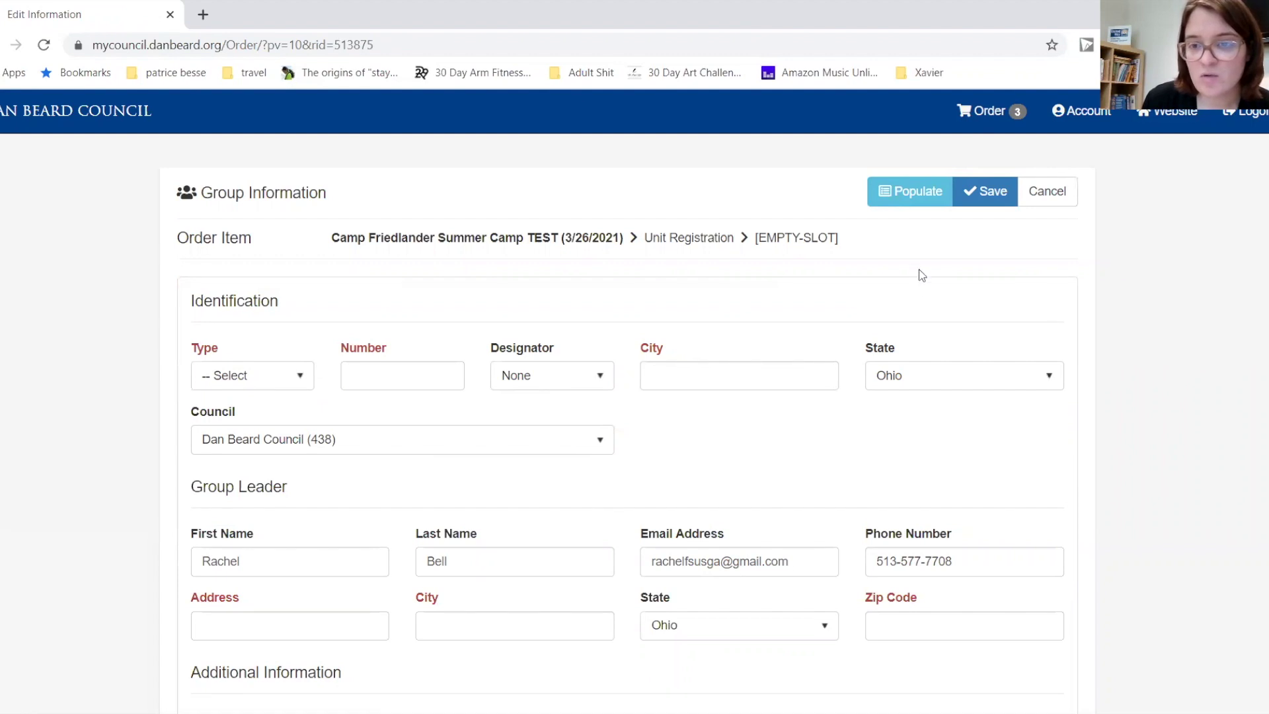
pyautogui.click(909, 198)
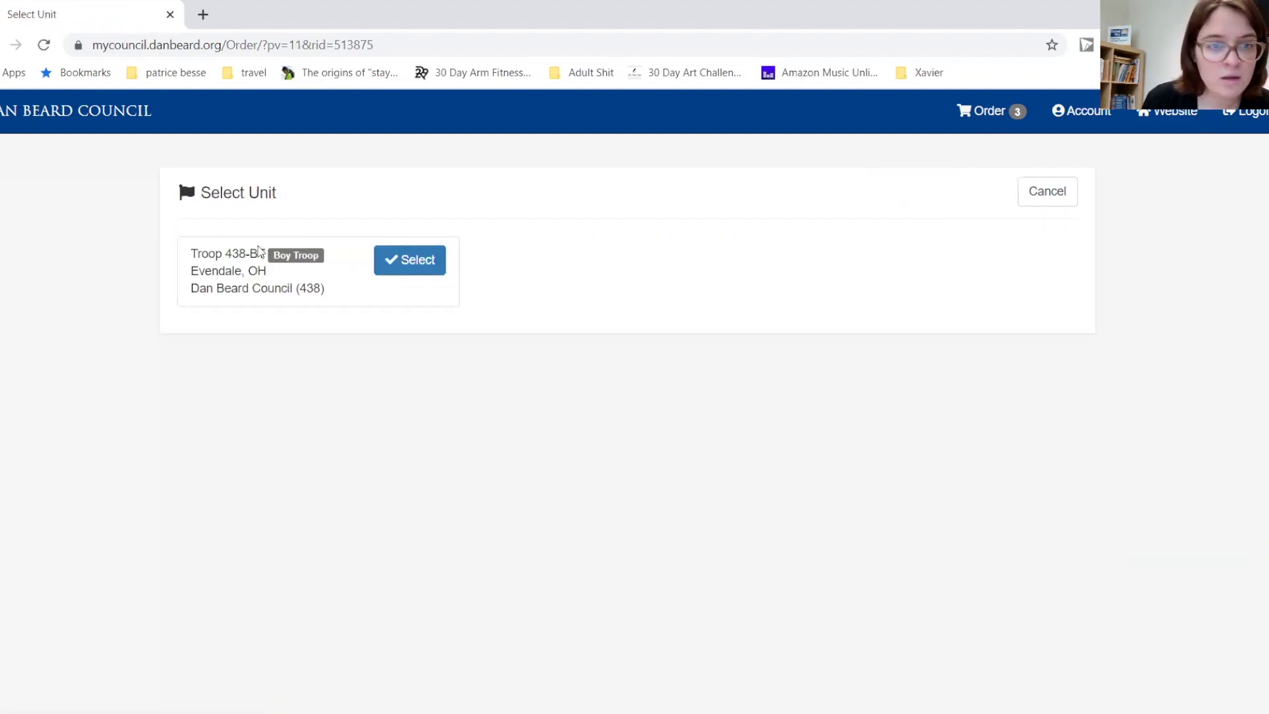
pyautogui.click(431, 273)
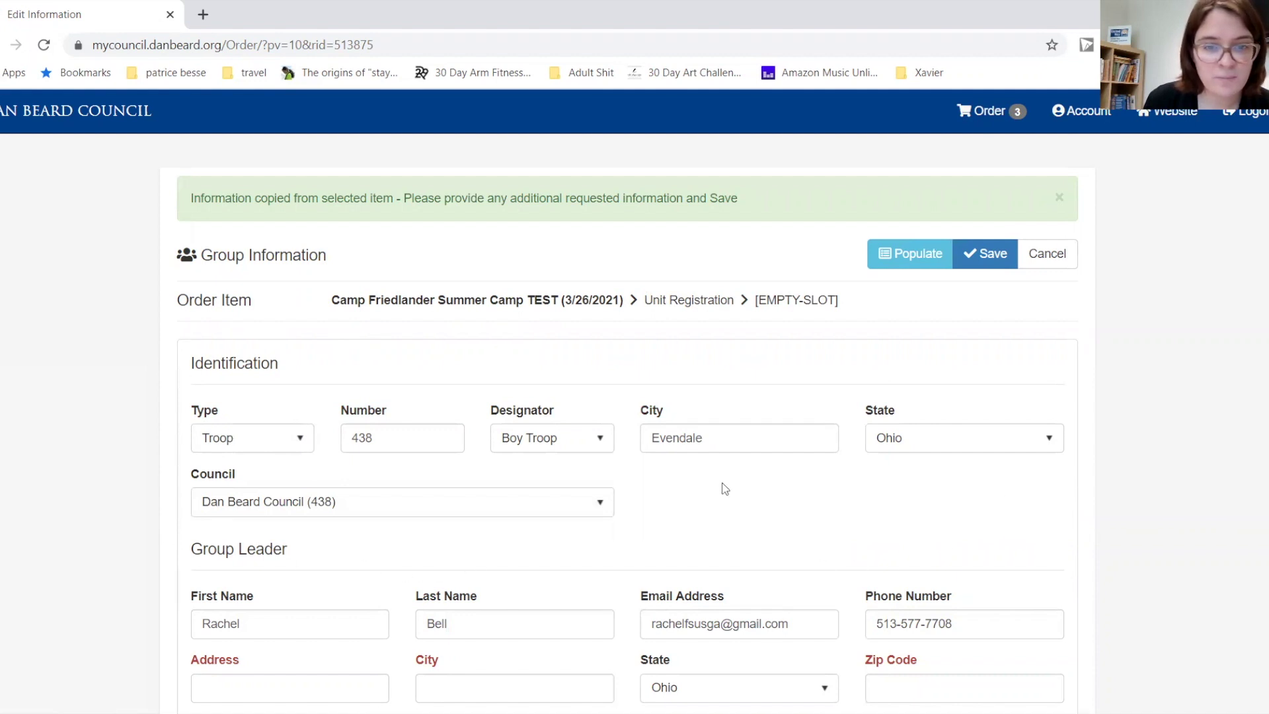
# Enter the group leader's street address, city and zip code
pyautogui.scroll(-3, 661, 476)
pyautogui.scroll(2, 613, 467)
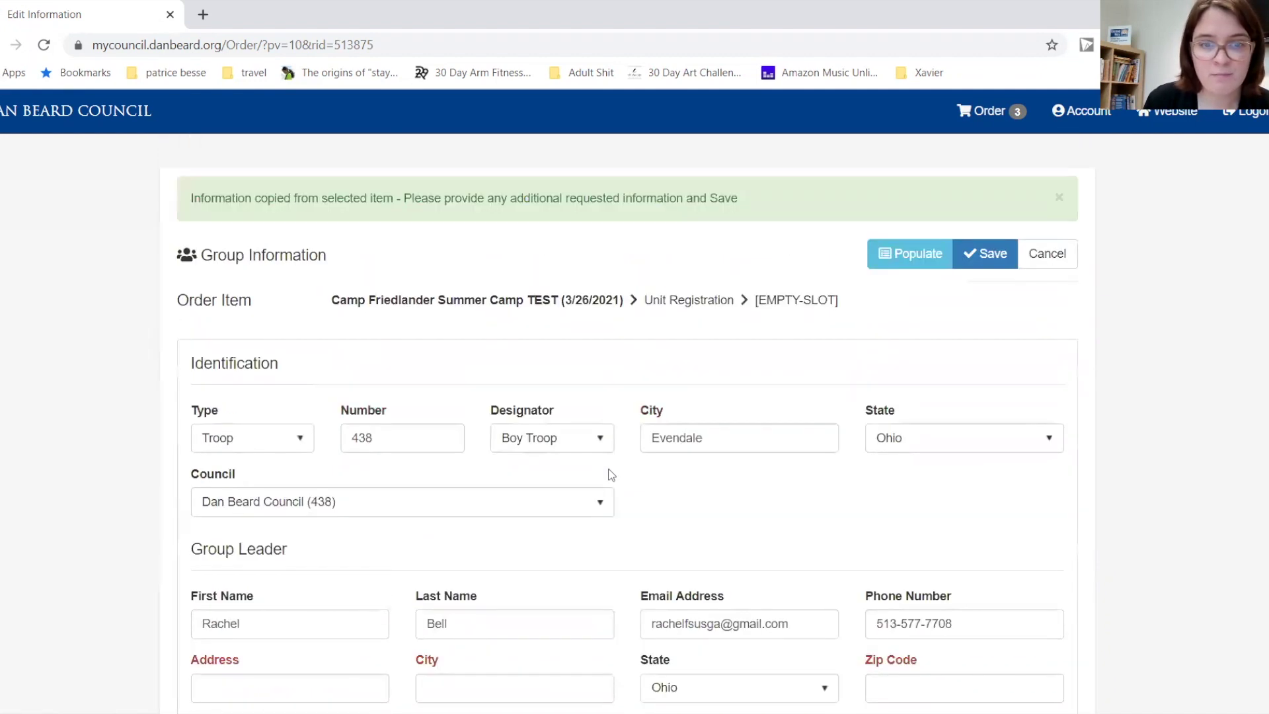
pyautogui.scroll(-3, 609, 476)
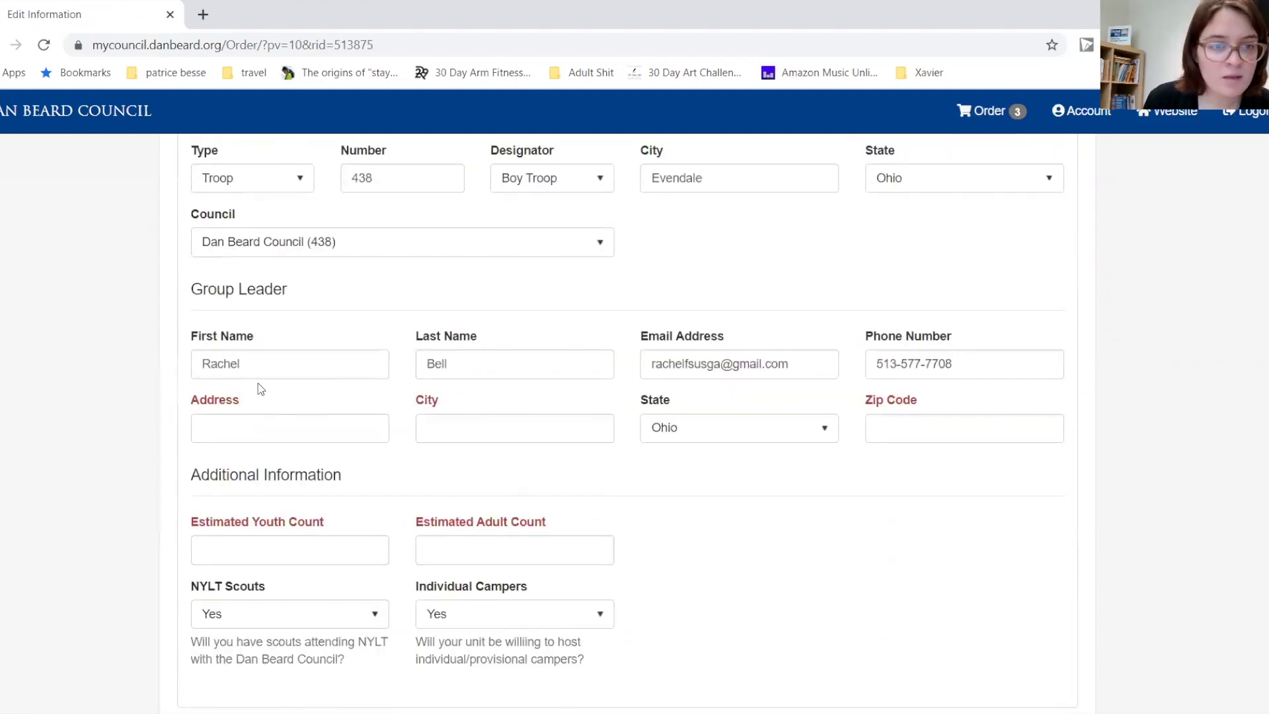
pyautogui.click(272, 427)
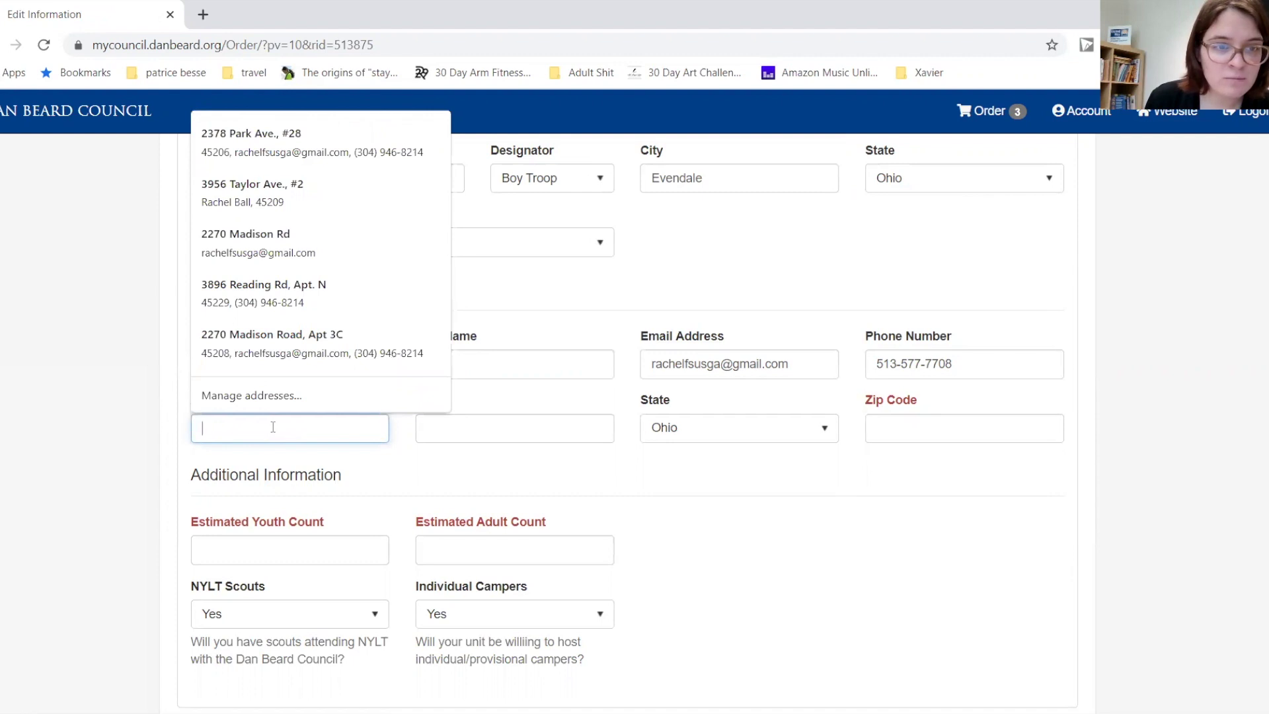
pyautogui.press('Tab')
pyautogui.press('Tab')
pyautogui.press('Tab')
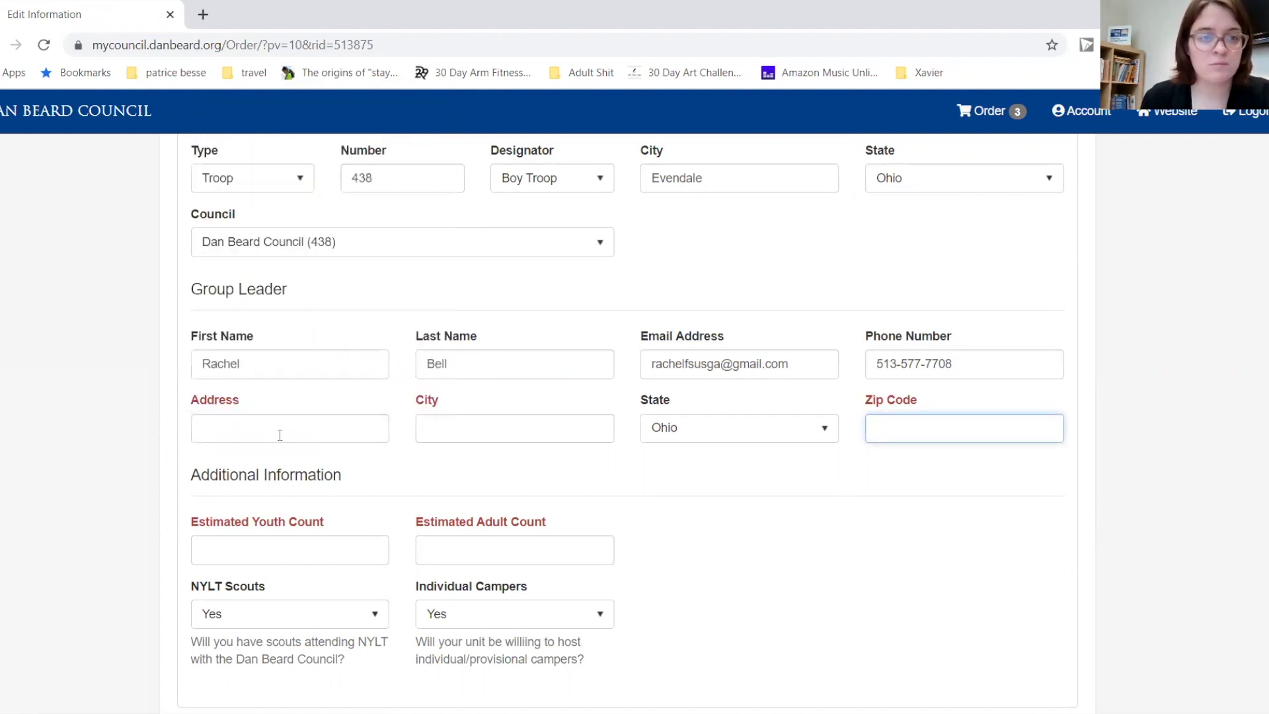
pyautogui.click(281, 435)
pyautogui.write('100')
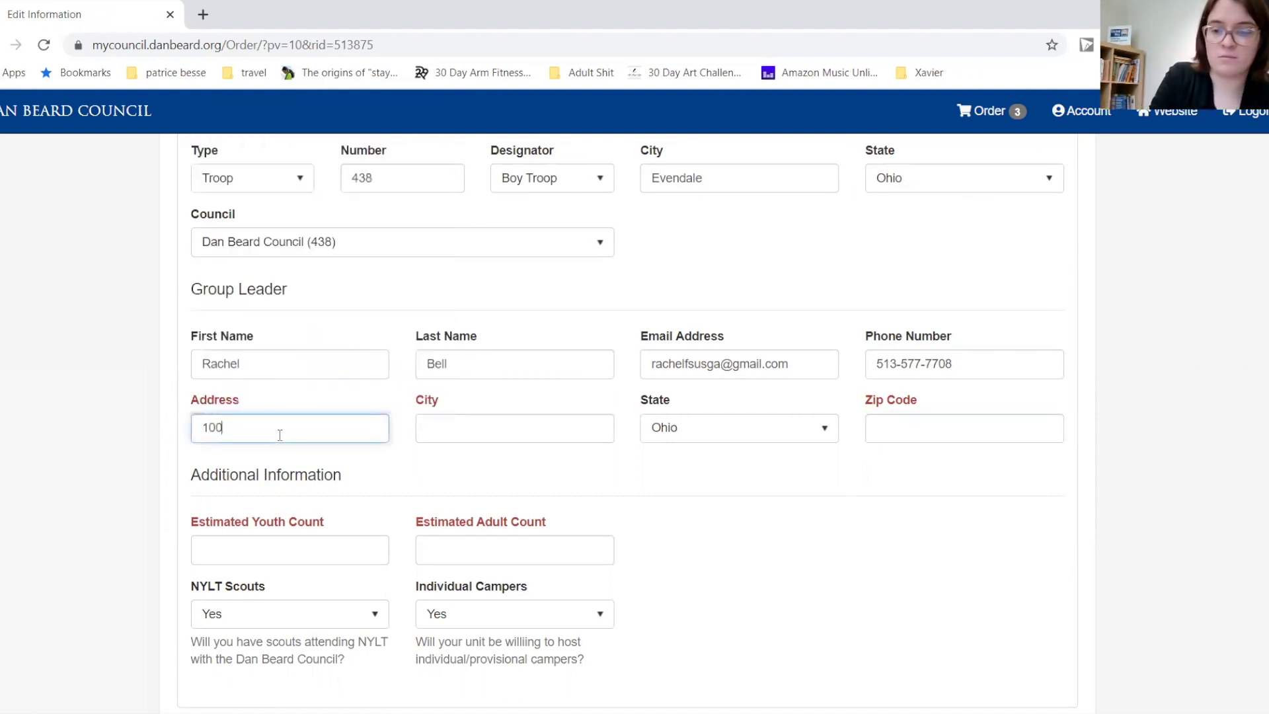
pyautogui.write('78 Reading Rd')
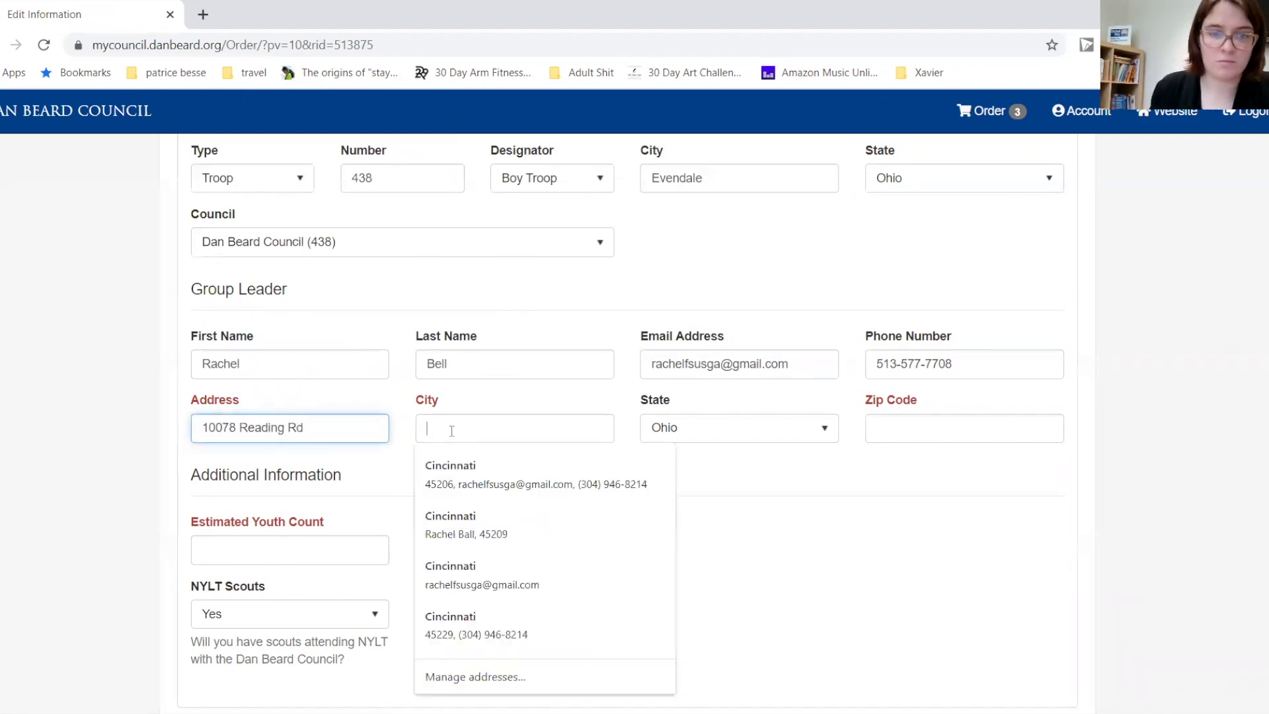
pyautogui.click(451, 431)
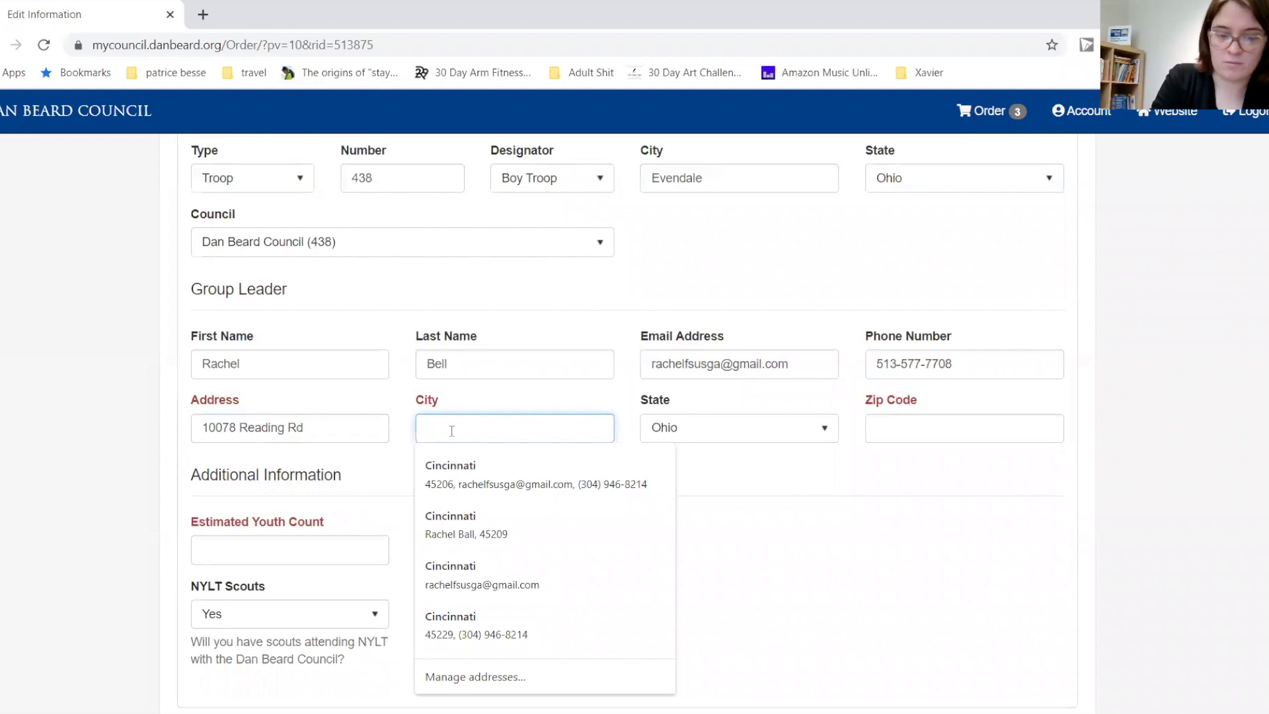
pyautogui.write('Cincinnati')
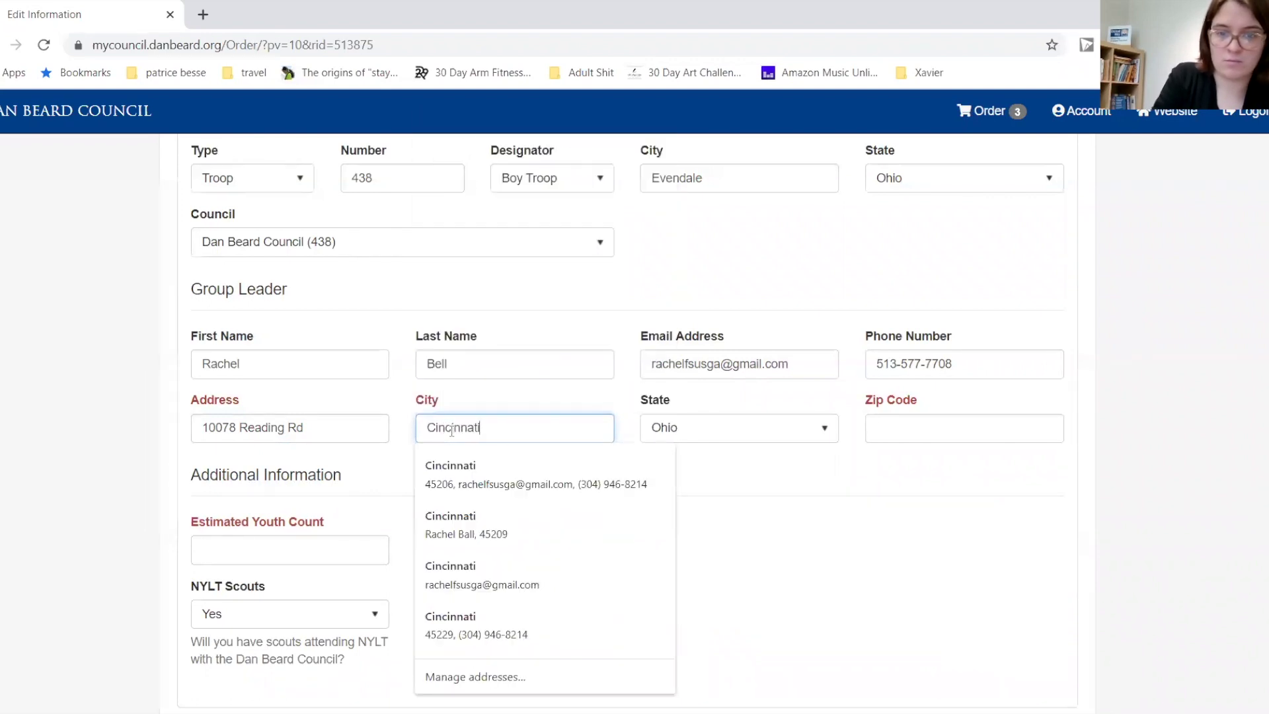
pyautogui.click(922, 433)
pyautogui.write('4')
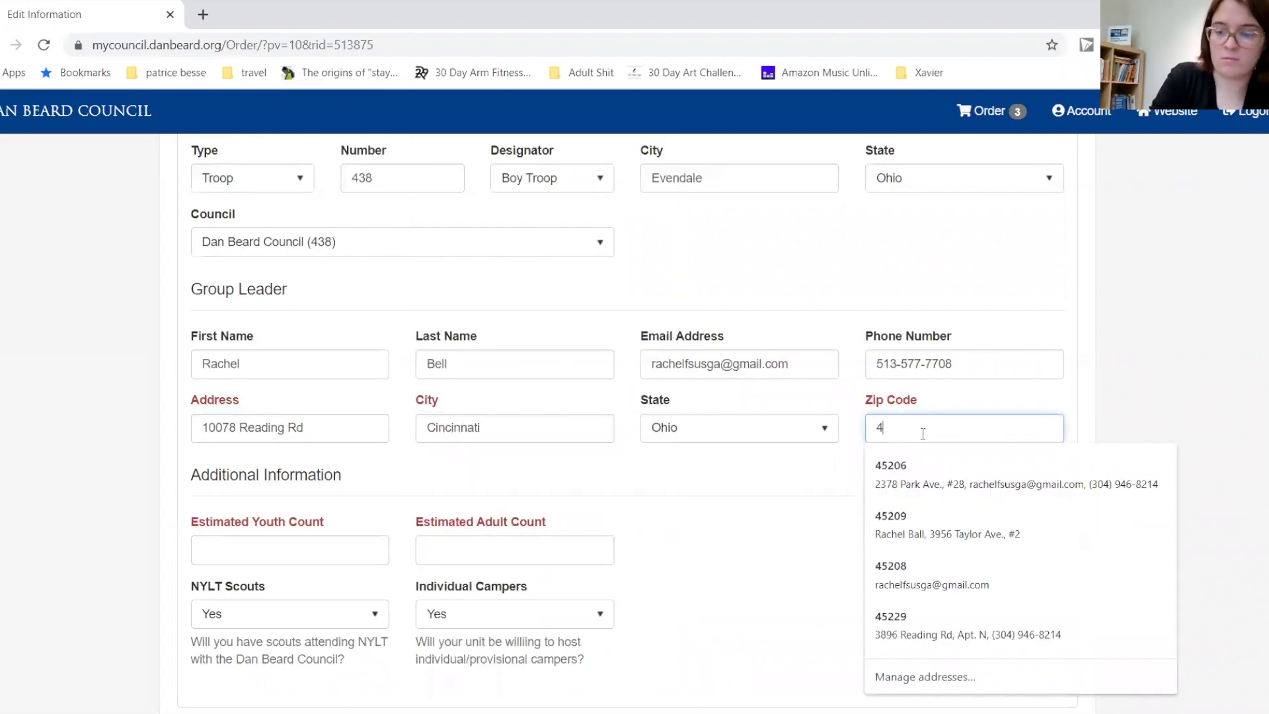
pyautogui.write('5209')
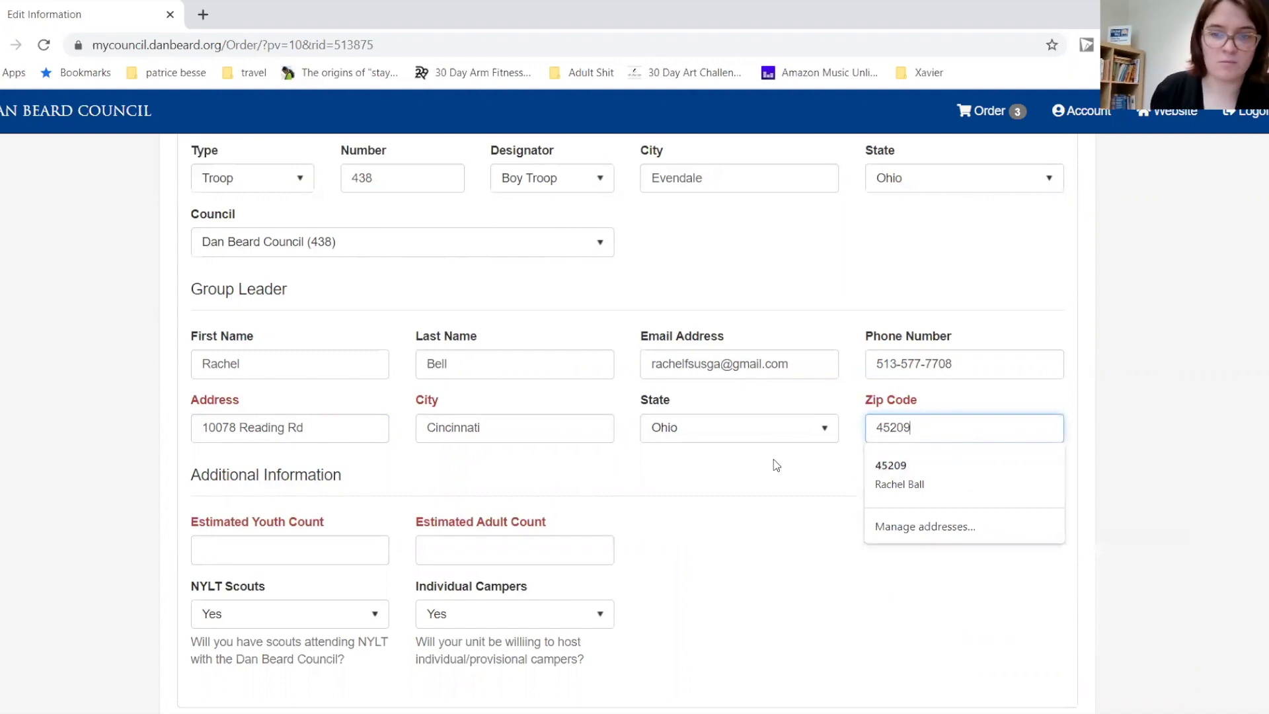
pyautogui.press('BackSpace')
pyautogui.press('BackSpace')
pyautogui.write('41')
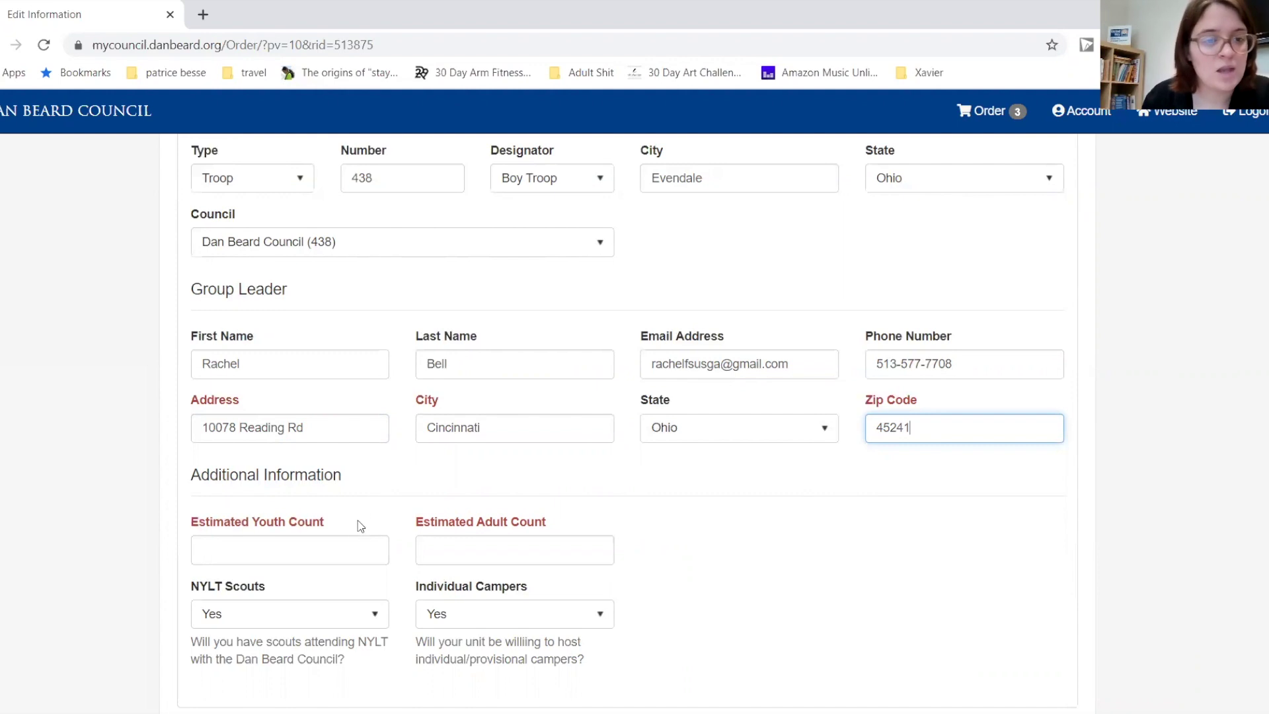
# Set Estimated Youth Count to 20 and Estimated Adult Count to 3
pyautogui.click(310, 551)
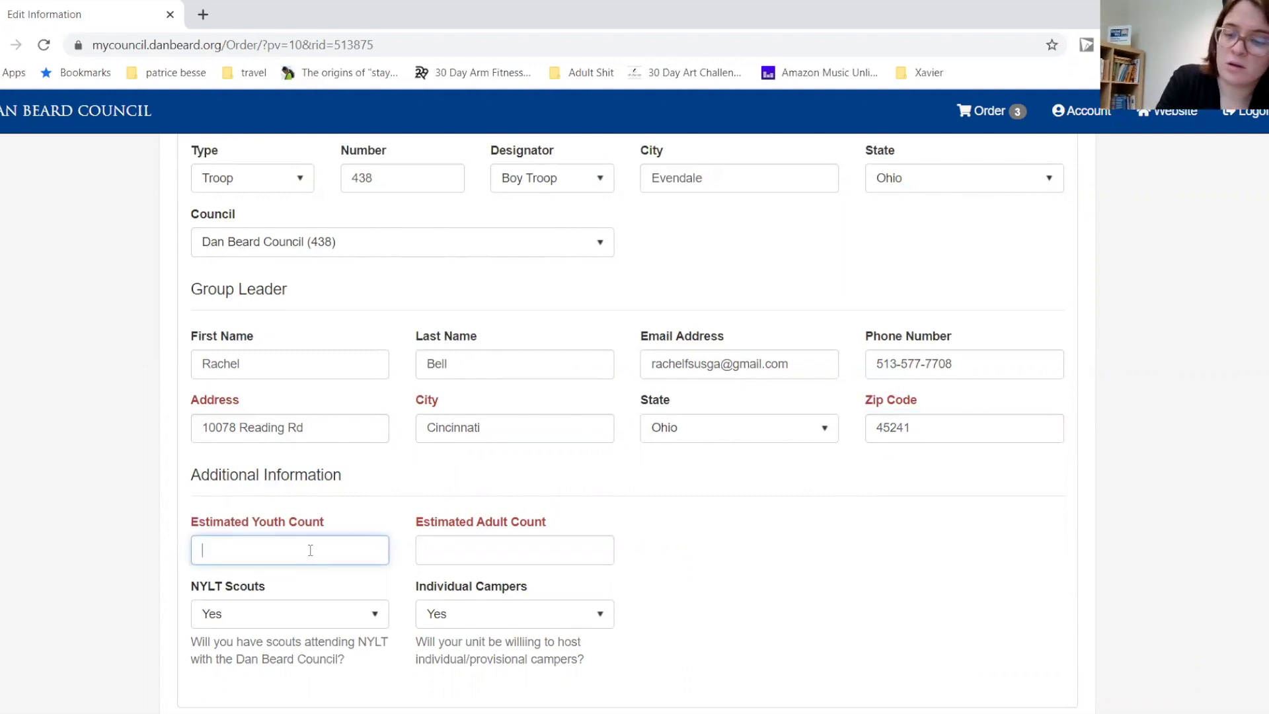
pyautogui.write('20')
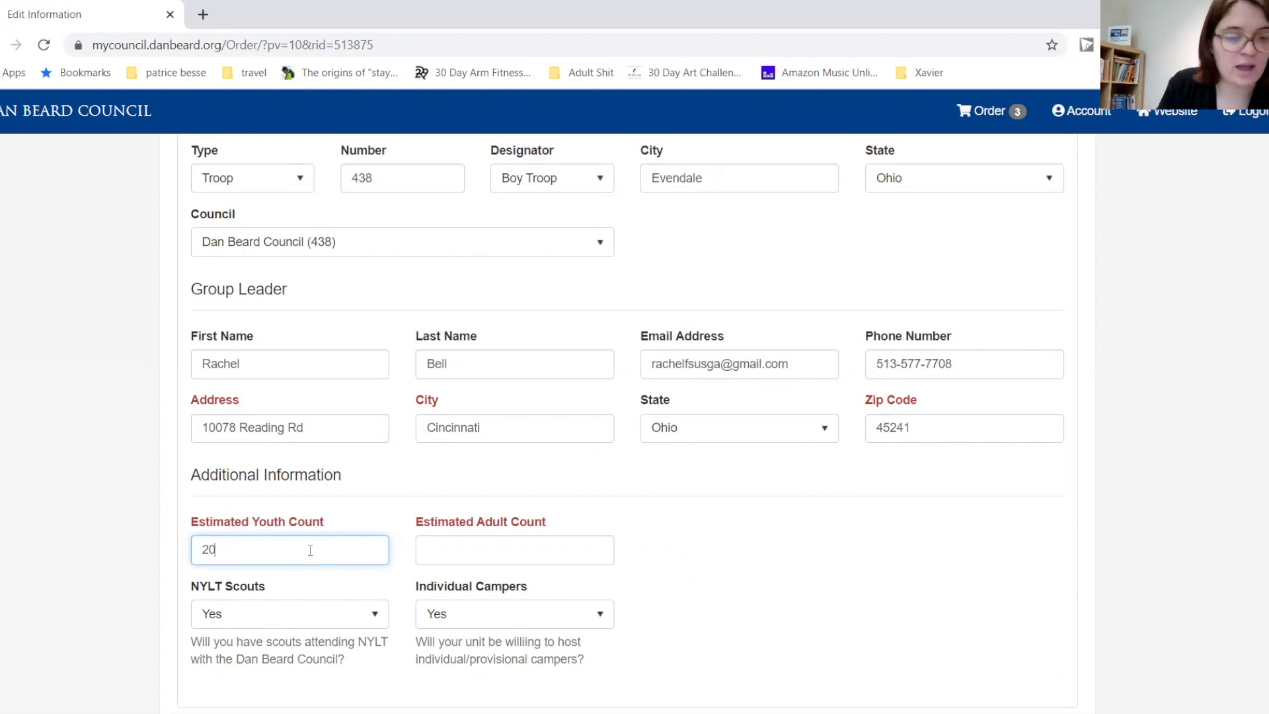
pyautogui.click(464, 554)
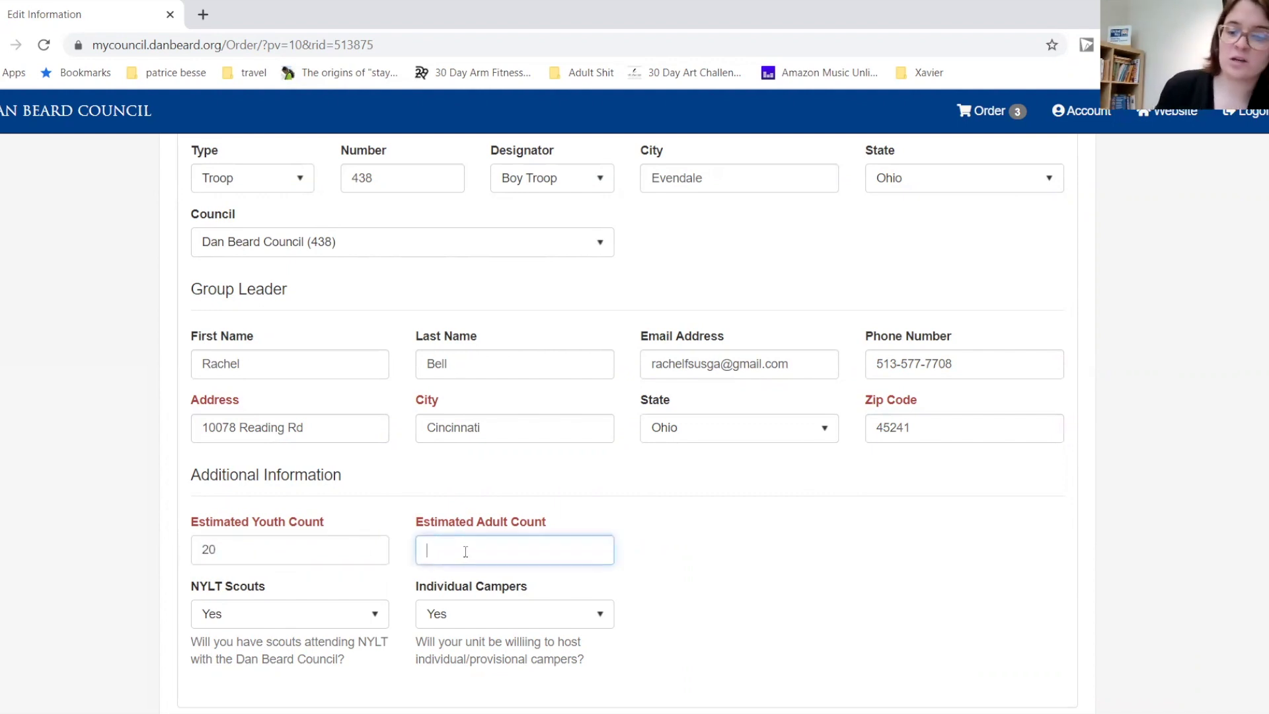
pyautogui.write('3')
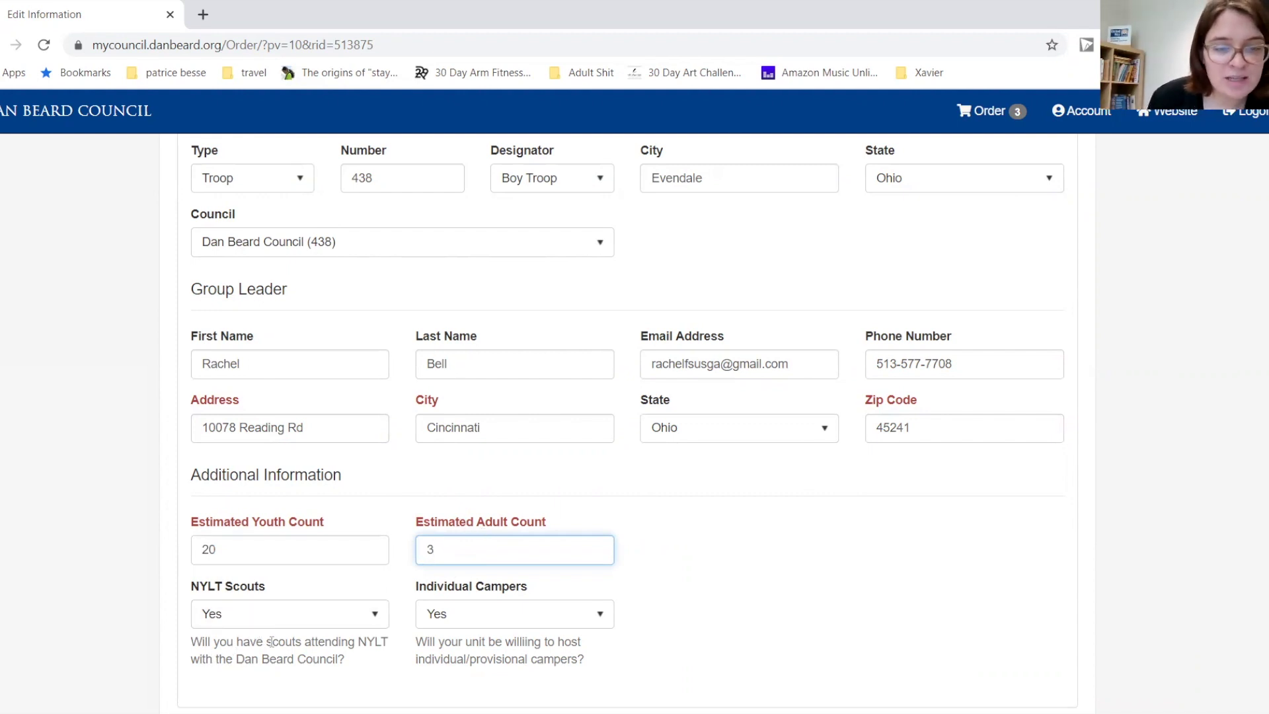
# Leave NYLT Scouts on Yes, set Individual Campers to 'Willing to consider', and save
pyautogui.click(295, 622)
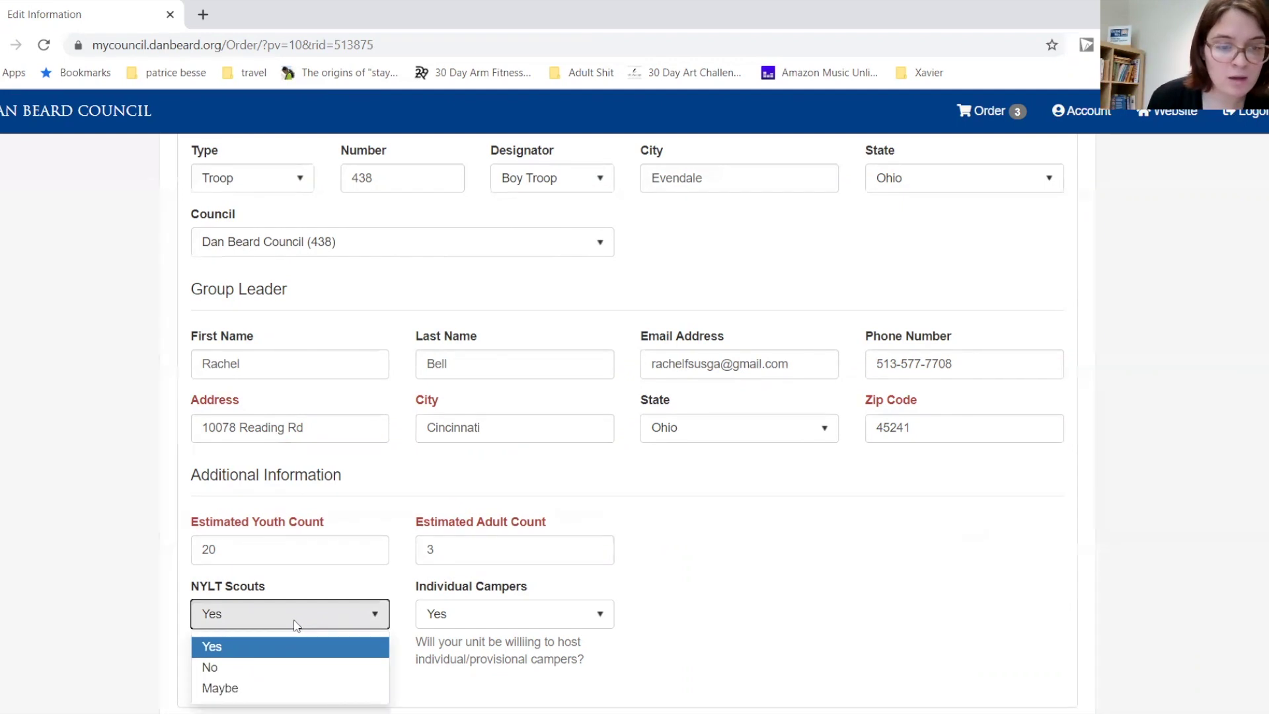
pyautogui.click(295, 626)
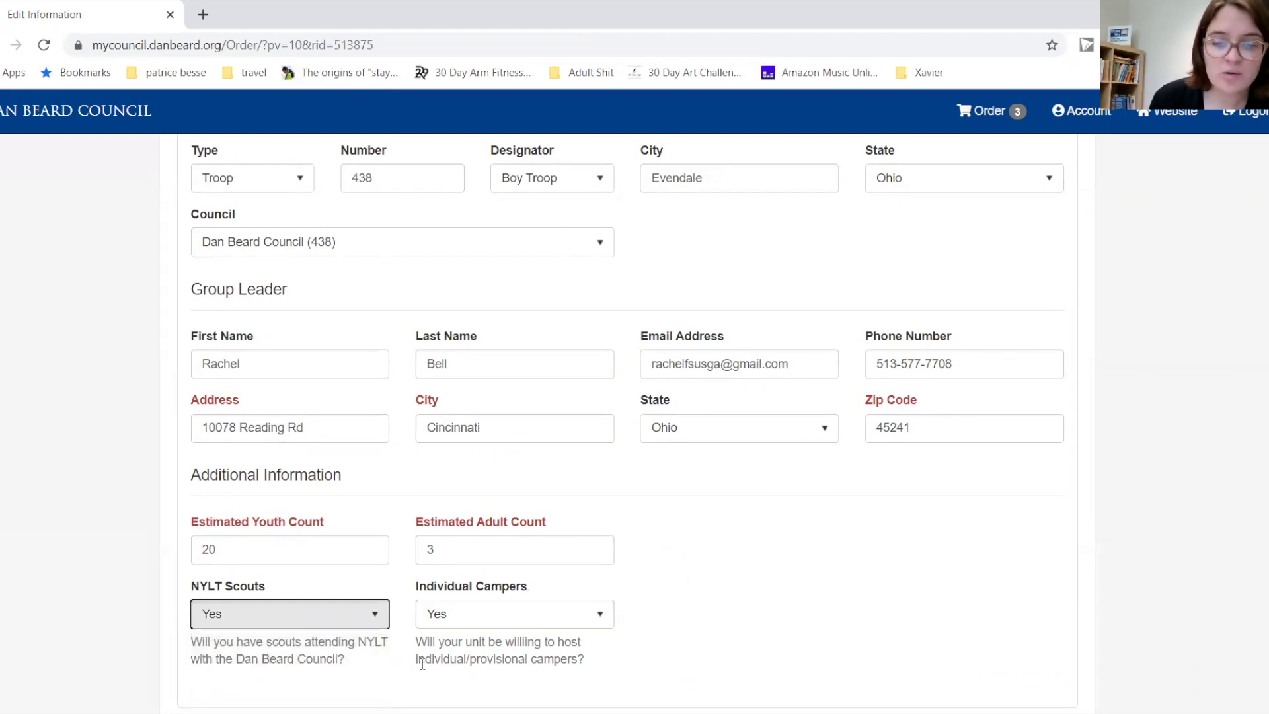
pyautogui.click(511, 621)
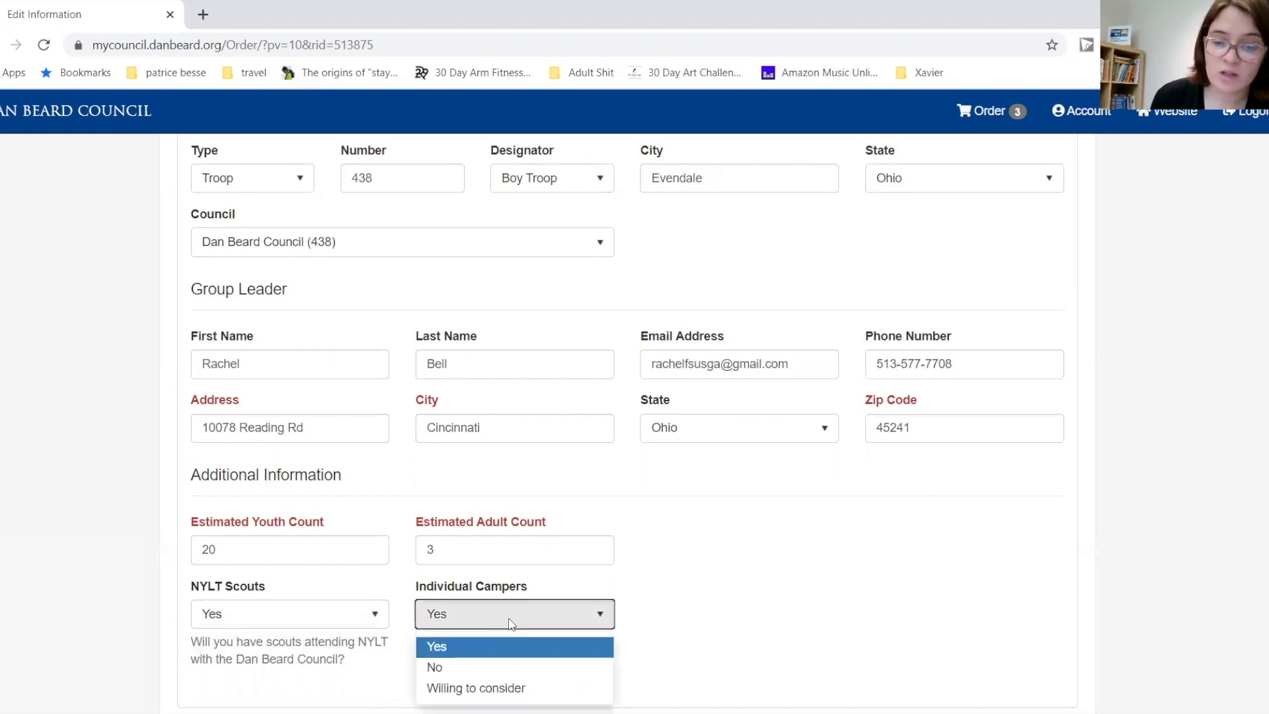
pyautogui.click(476, 689)
pyautogui.scroll(3, 700, 579)
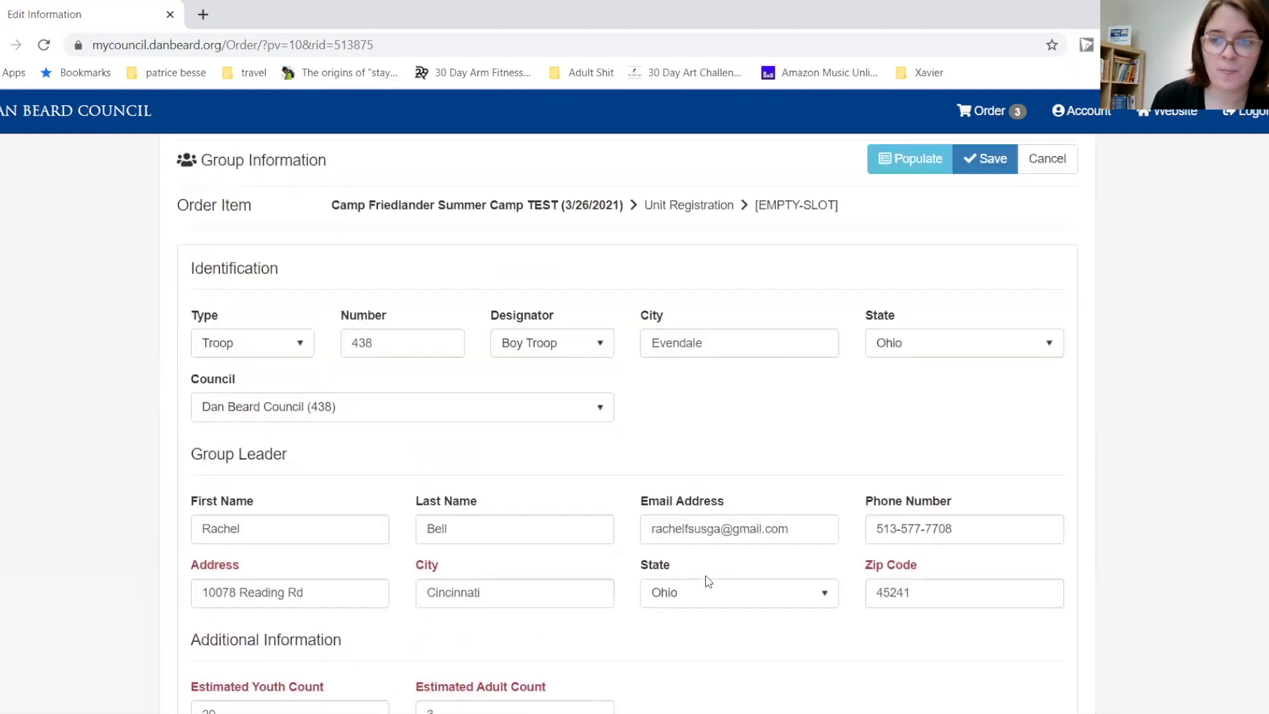
pyautogui.scroll(2, 708, 581)
pyautogui.click(971, 265)
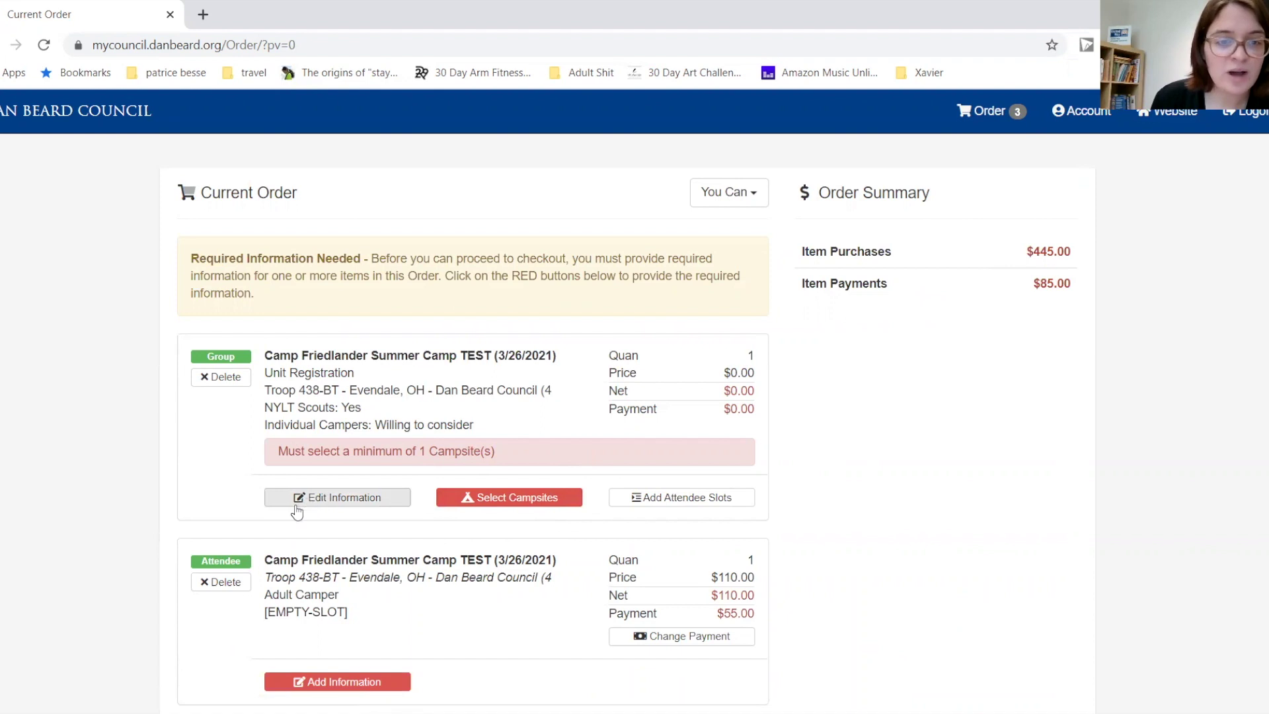
# Select campsite 01 - Reed for the unit registration and return to the Current Order
pyautogui.click(503, 498)
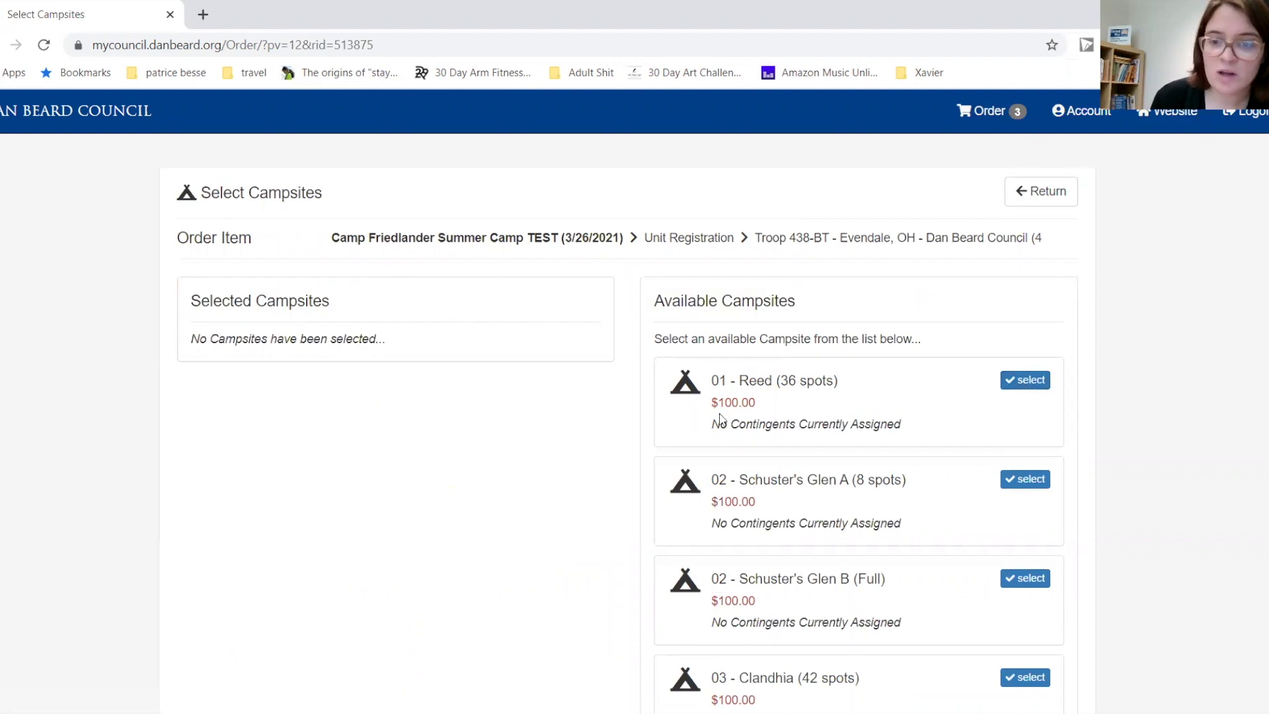
pyautogui.click(1025, 380)
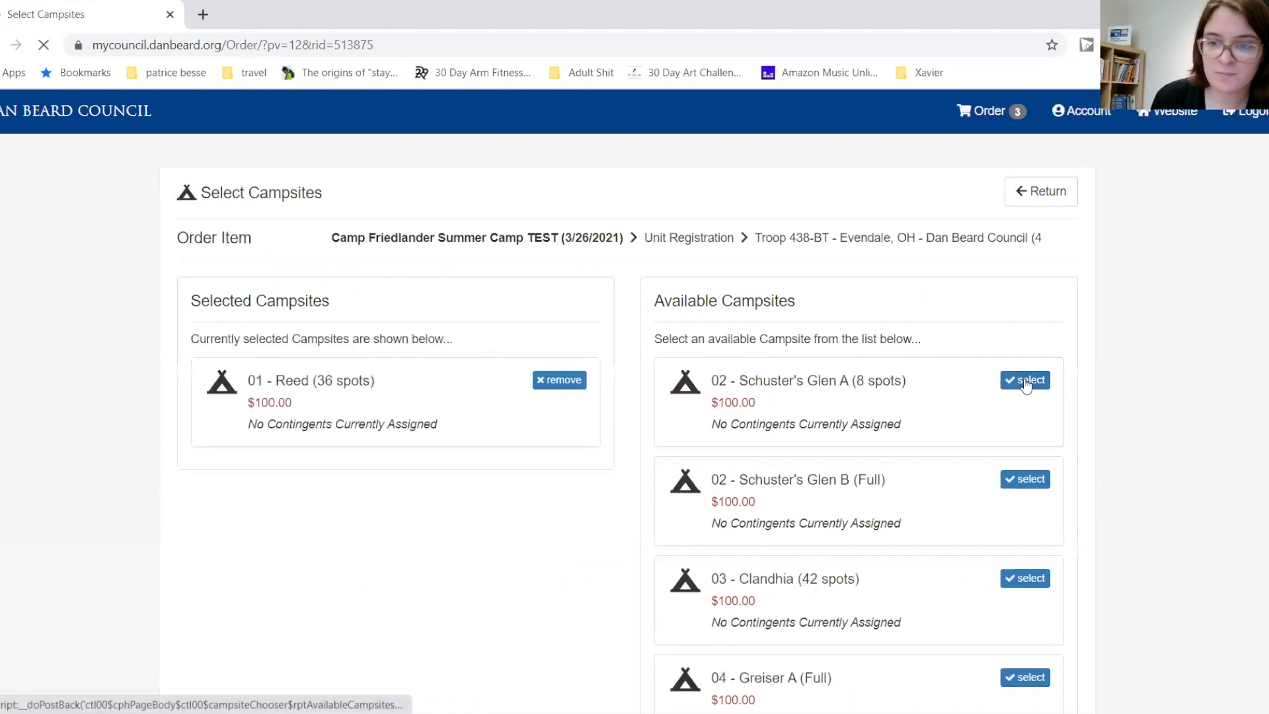
pyautogui.click(1044, 193)
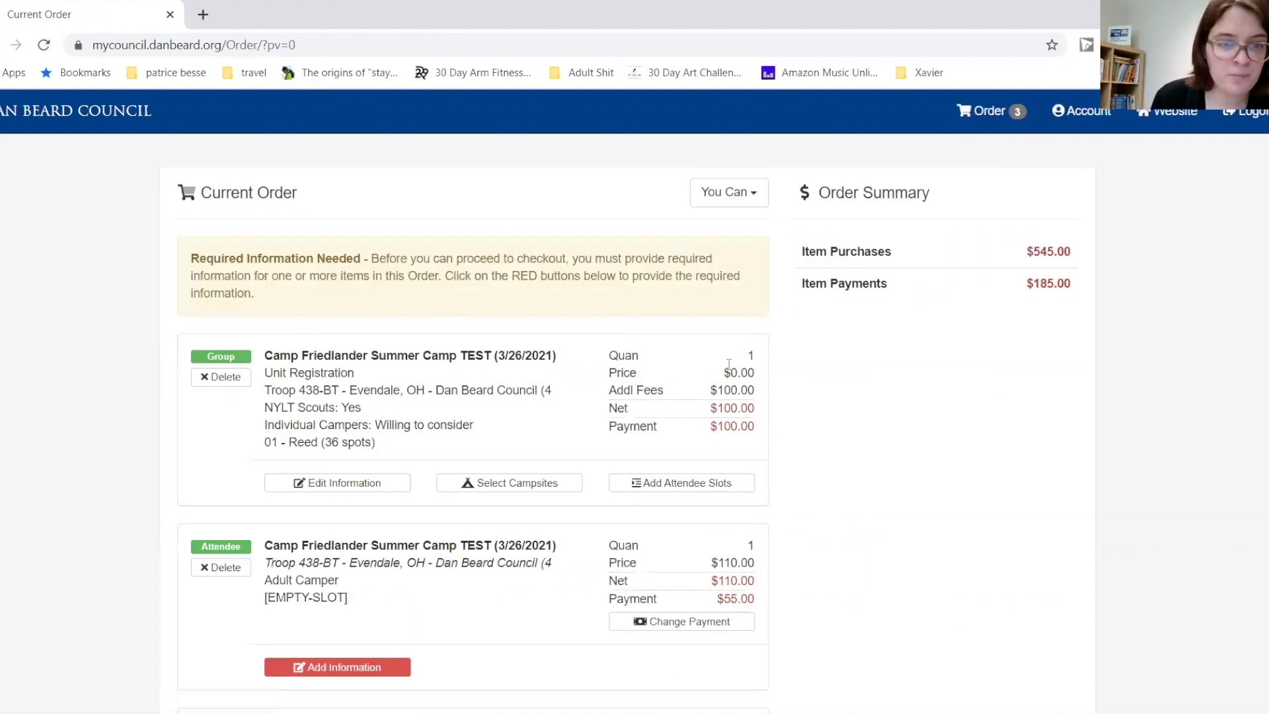
# Populate the Adult Camper slot from a saved contact, with birth date 01/01/2001 and gender Female
pyautogui.scroll(-3, 416, 443)
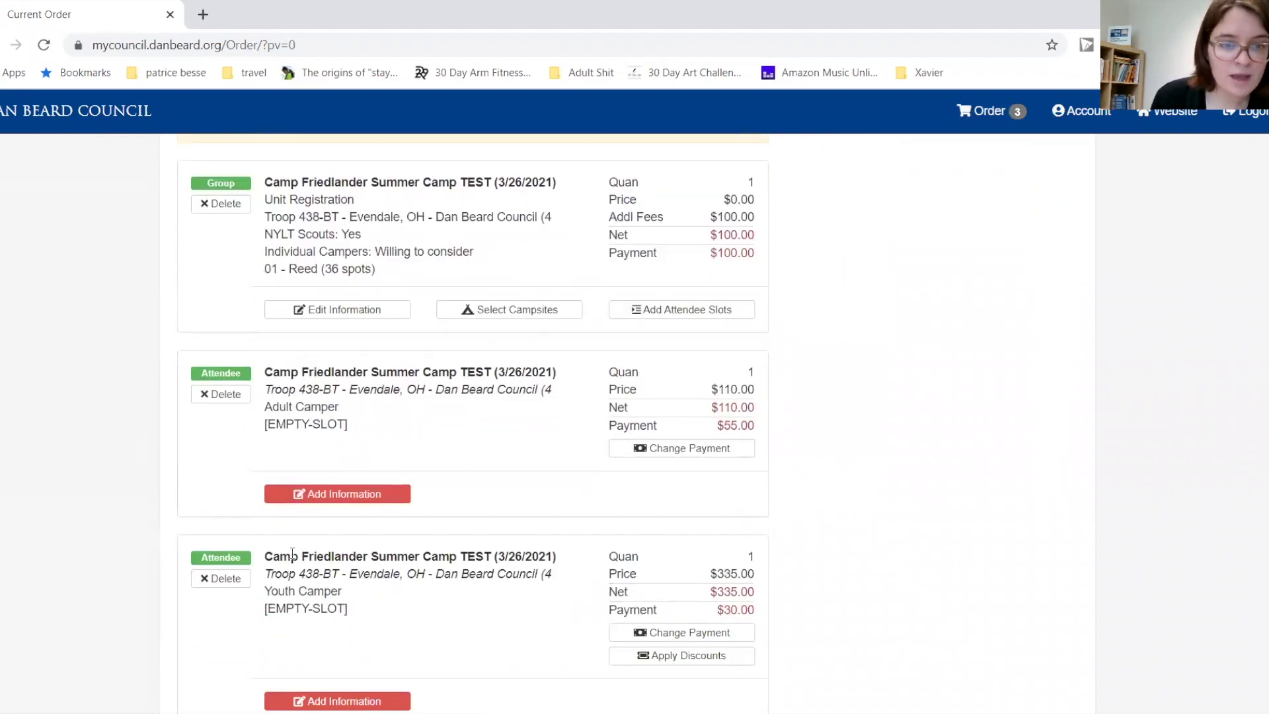
pyautogui.scroll(-1, 468, 432)
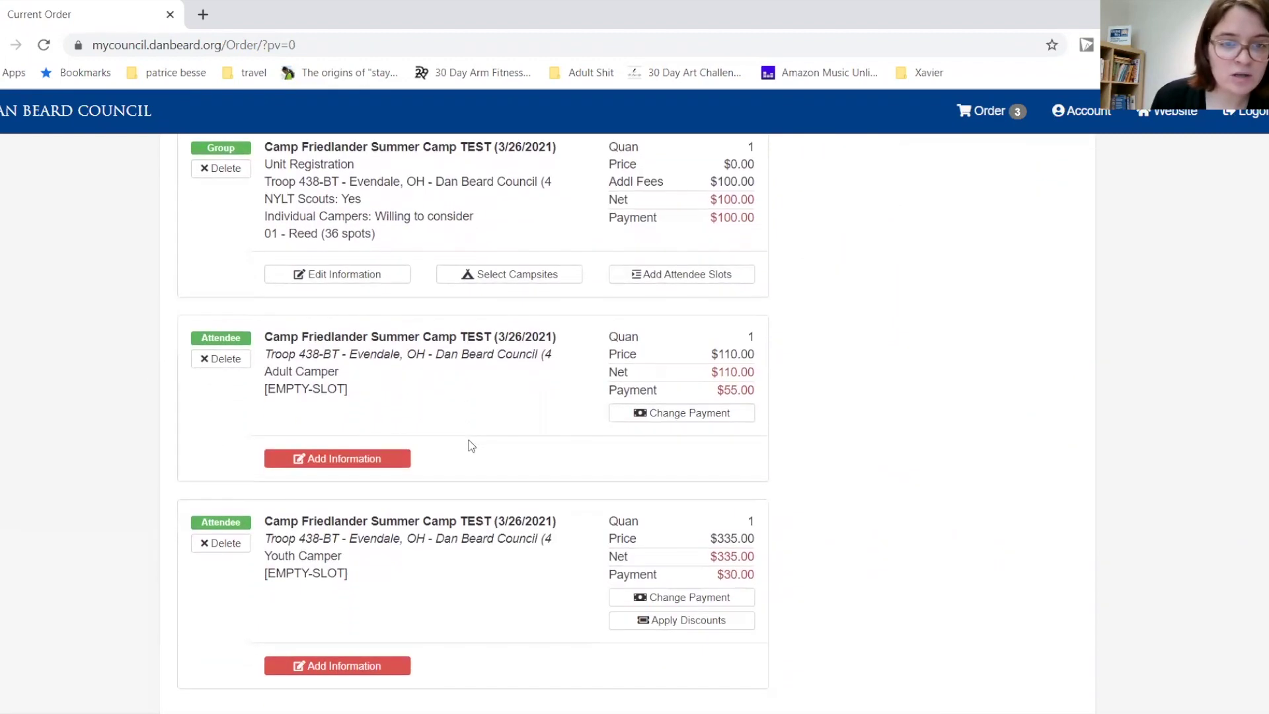
pyautogui.click(343, 465)
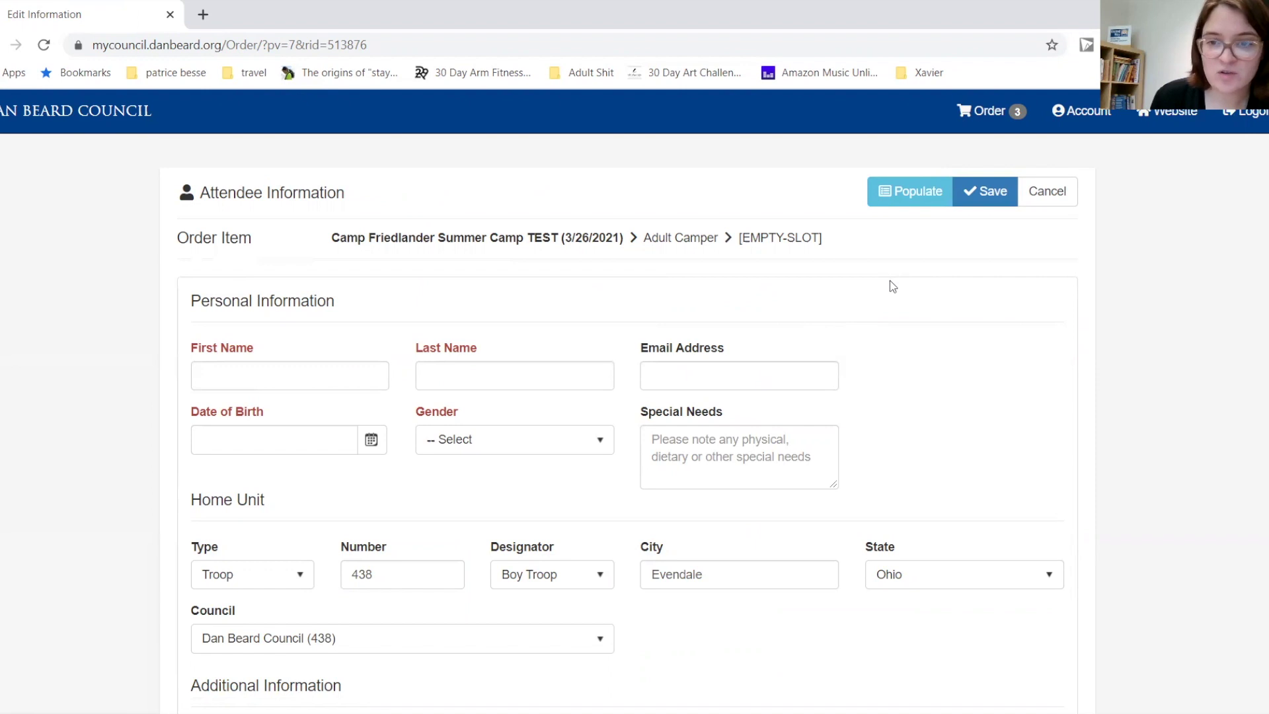
pyautogui.click(892, 198)
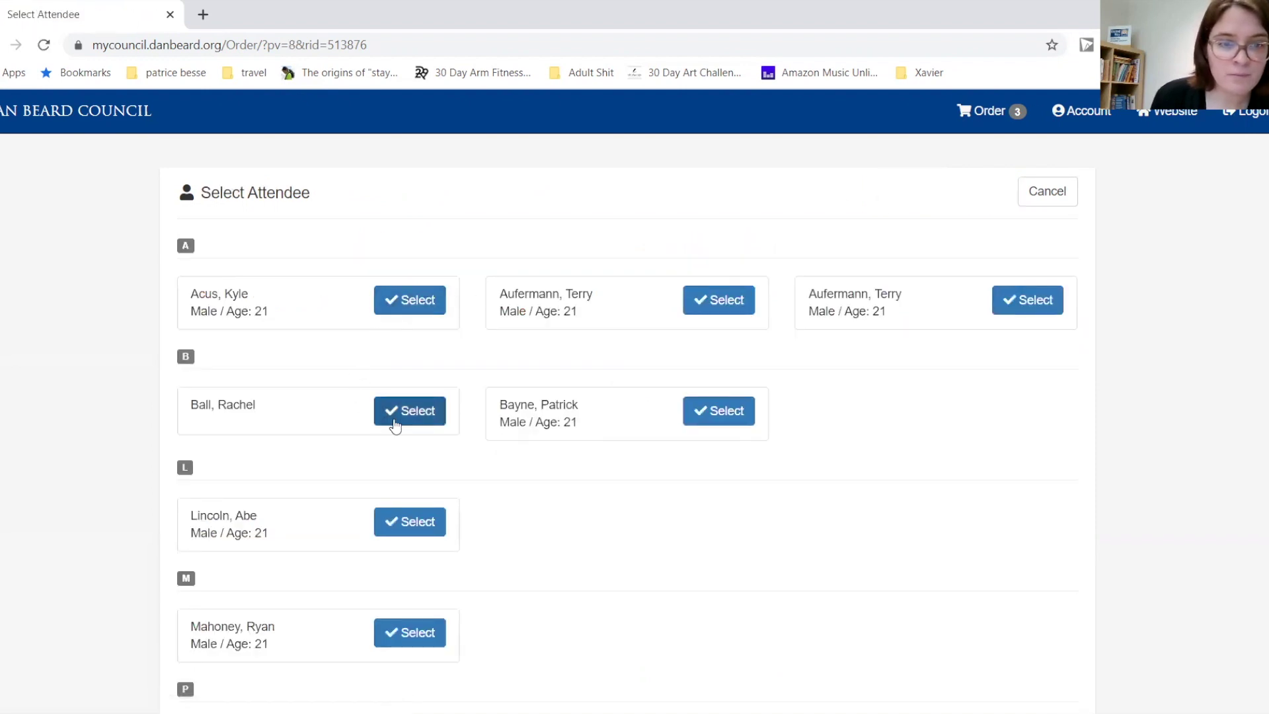
pyautogui.click(396, 418)
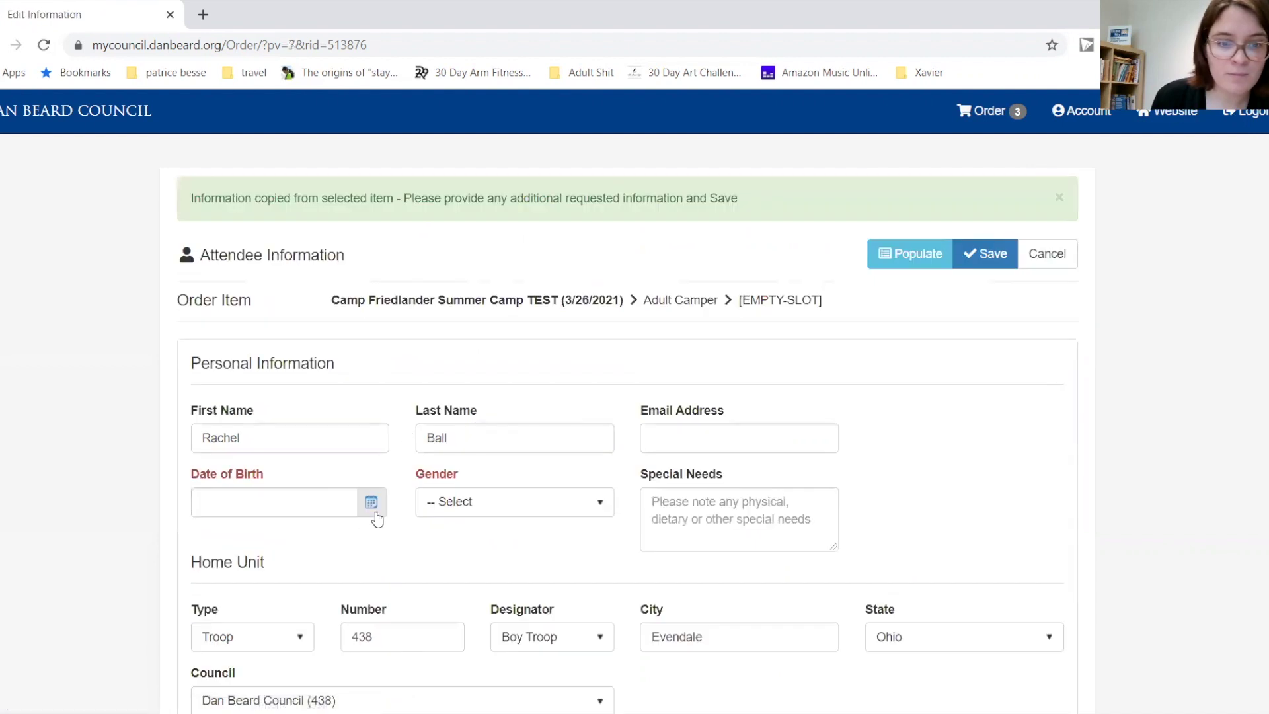
pyautogui.click(327, 502)
pyautogui.write('01')
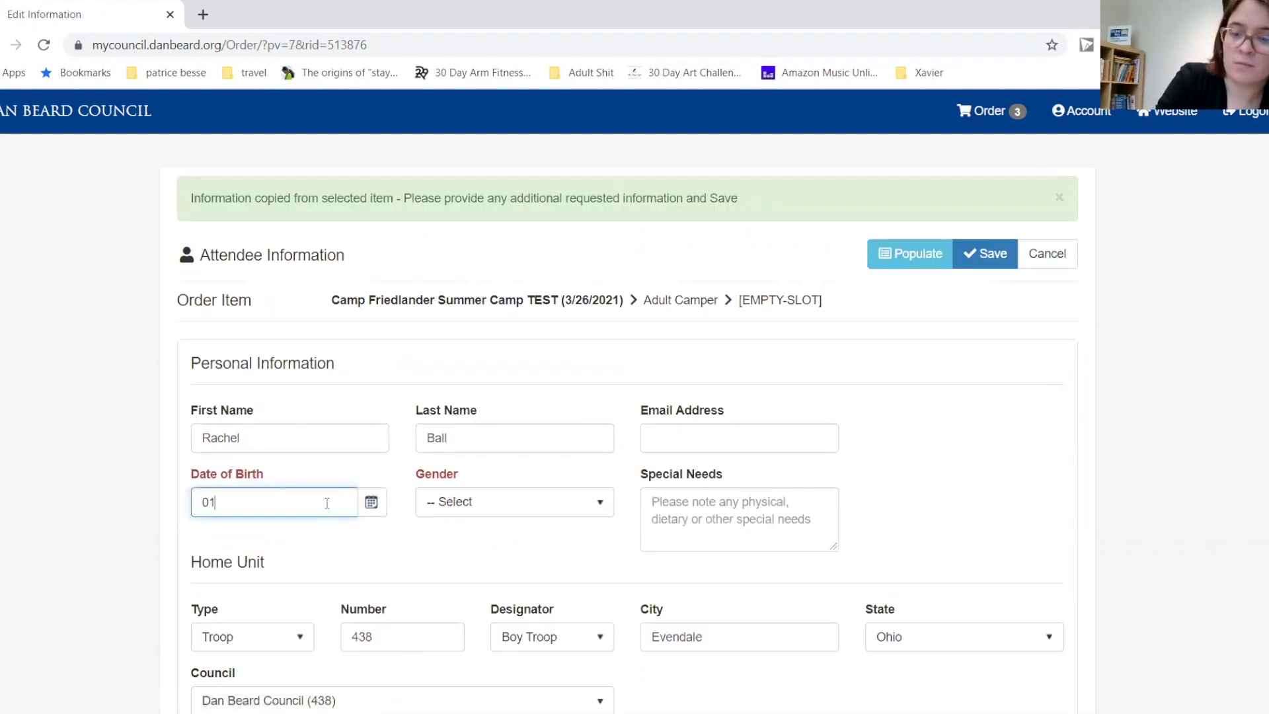
pyautogui.write('/01')
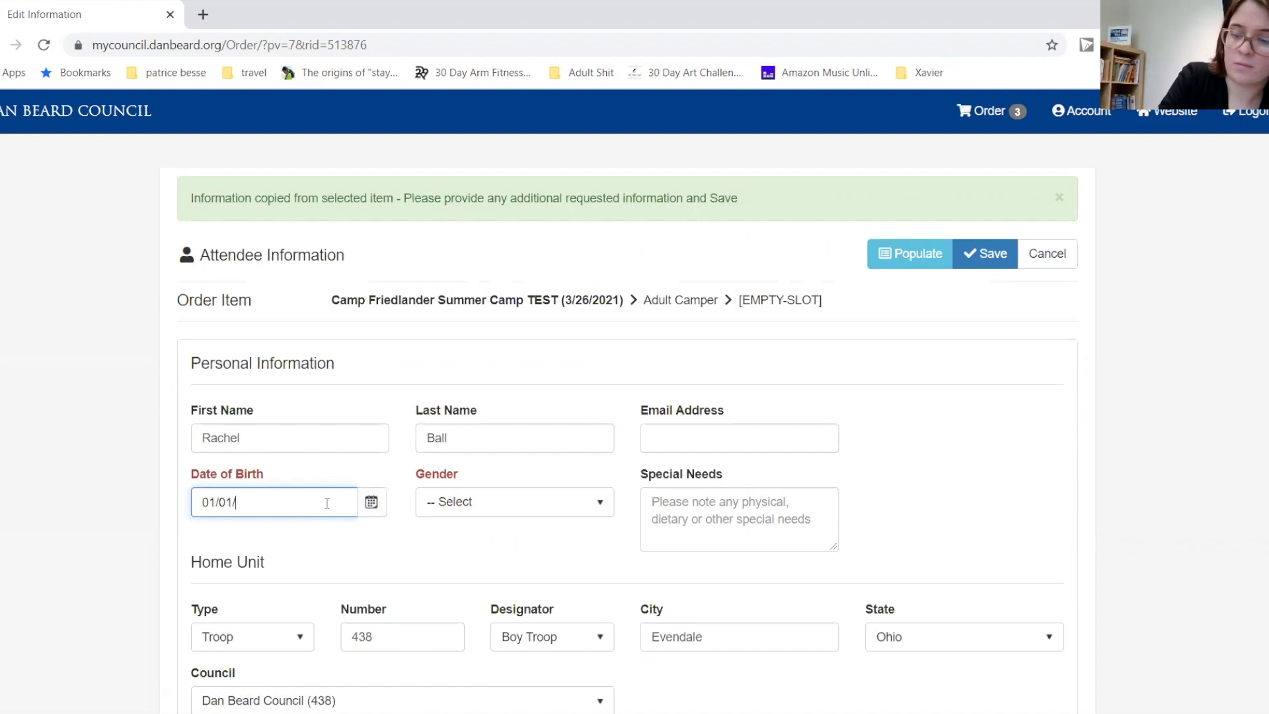
pyautogui.write('/2001')
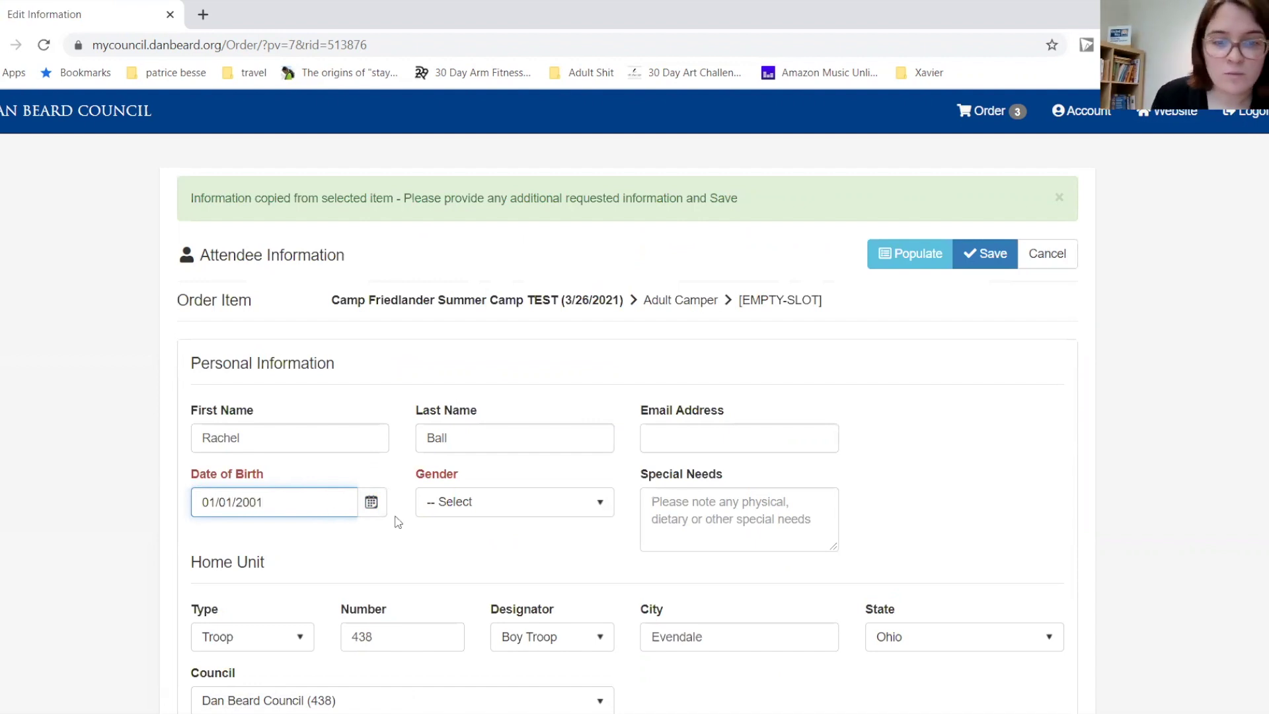
pyautogui.click(514, 509)
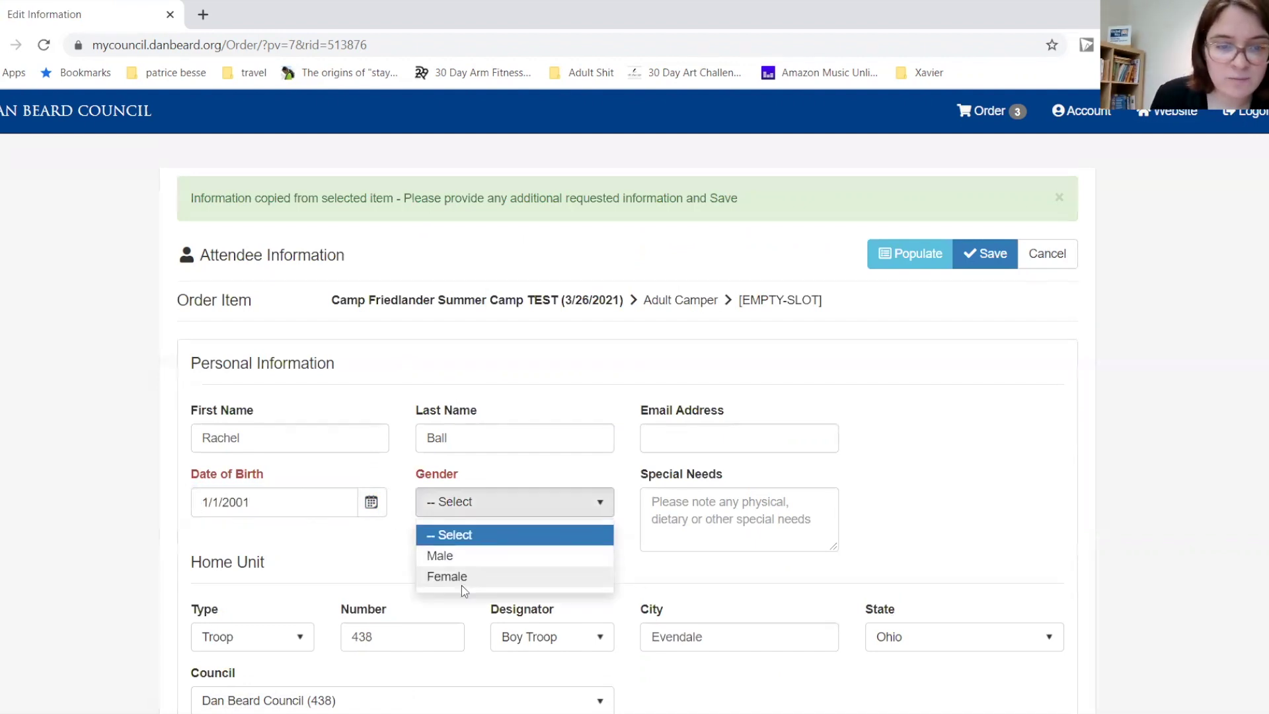
pyautogui.click(461, 585)
# Save the adult camper's attendee details to the order
pyautogui.scroll(-5, 466, 587)
pyautogui.scroll(-1, 466, 590)
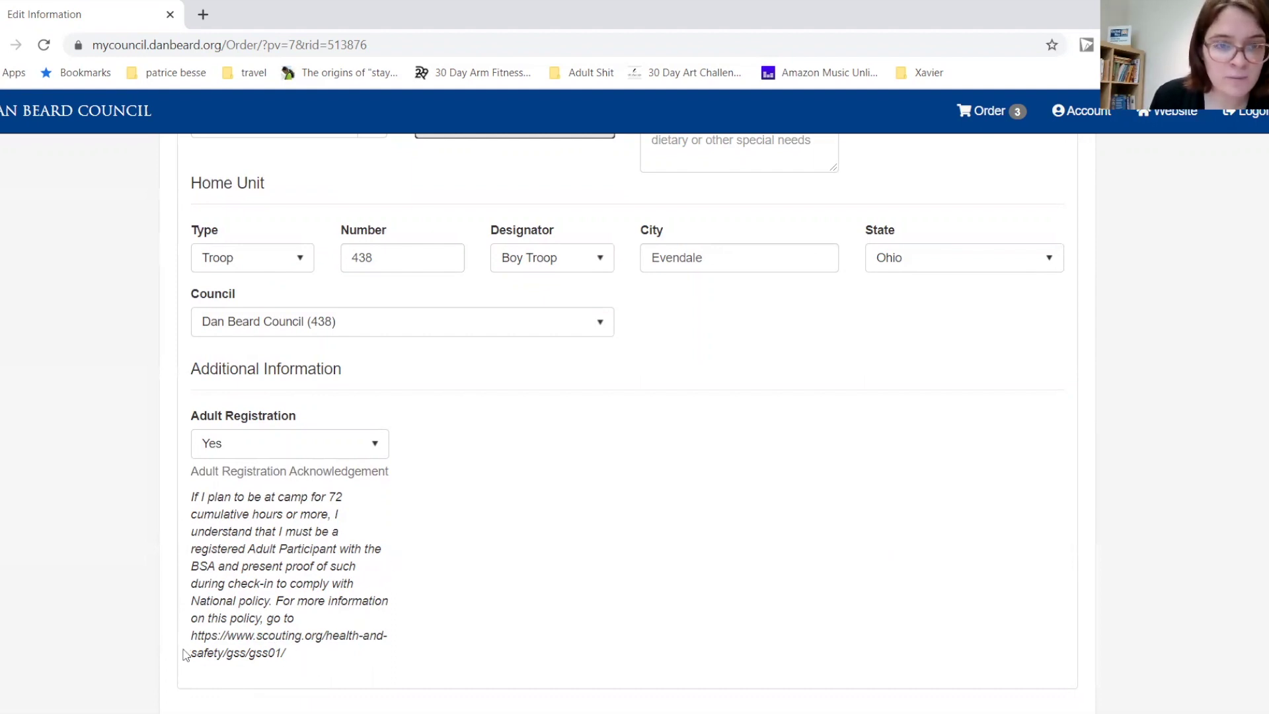
pyautogui.scroll(6, 682, 530)
pyautogui.click(975, 257)
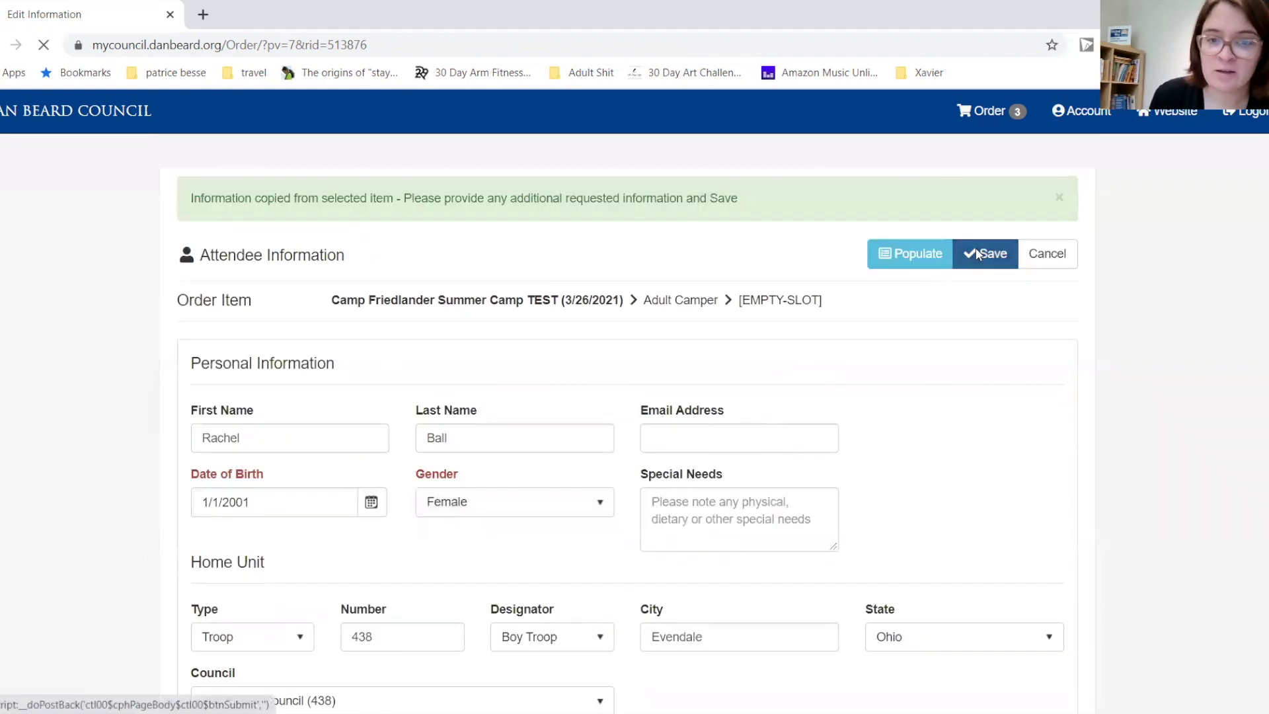
pyautogui.scroll(-3, 329, 546)
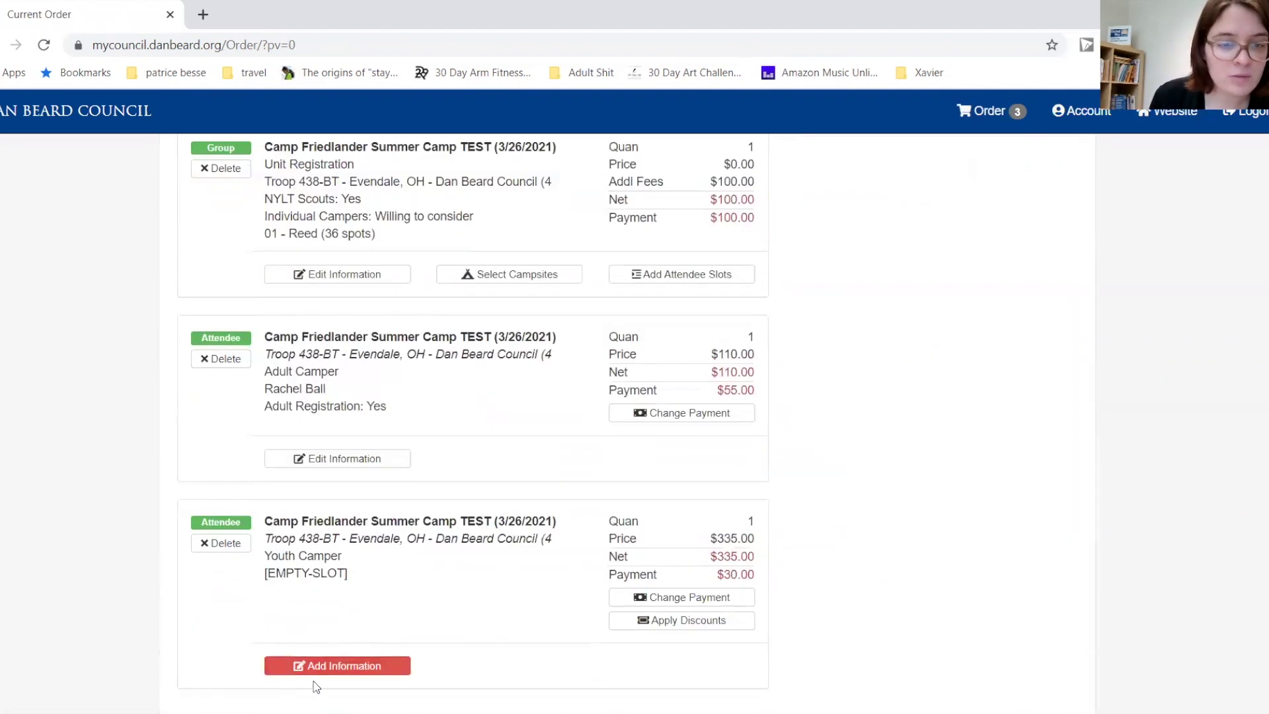
# Populate the Youth Camper slot from the existing attendee, with birth date 01/01/2001 and Female
pyautogui.click(331, 666)
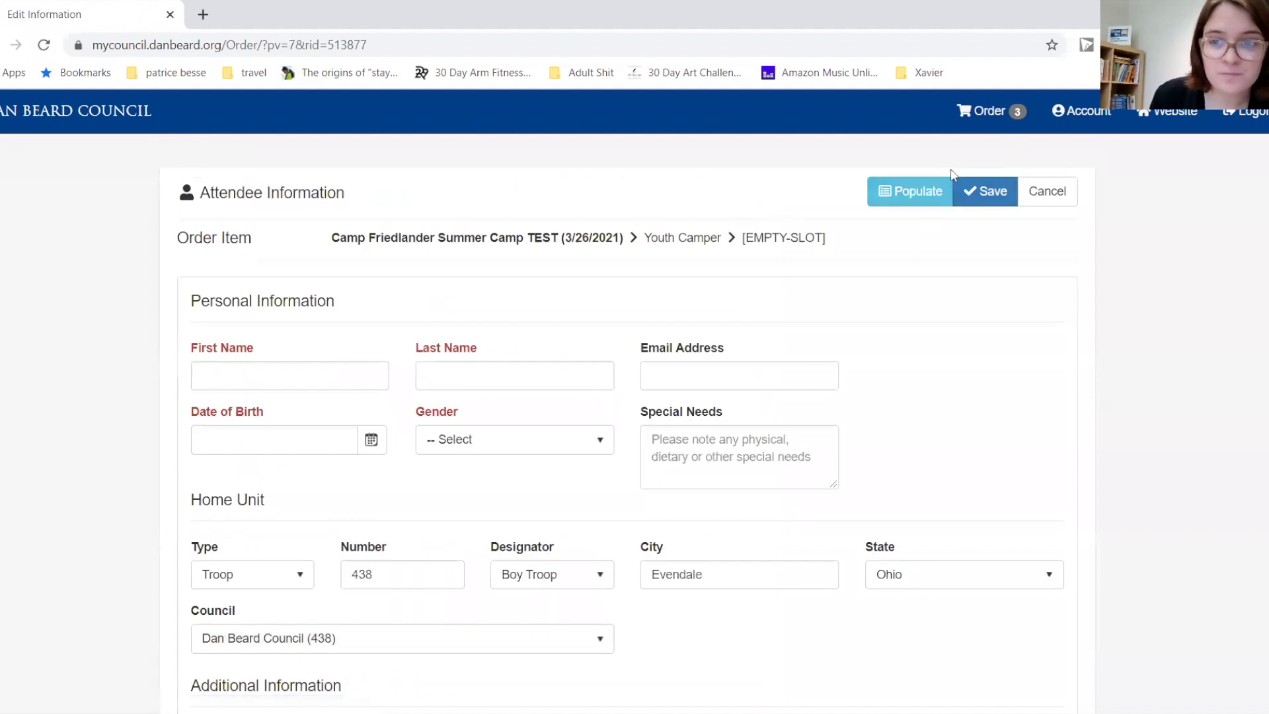
pyautogui.click(925, 195)
pyautogui.click(422, 411)
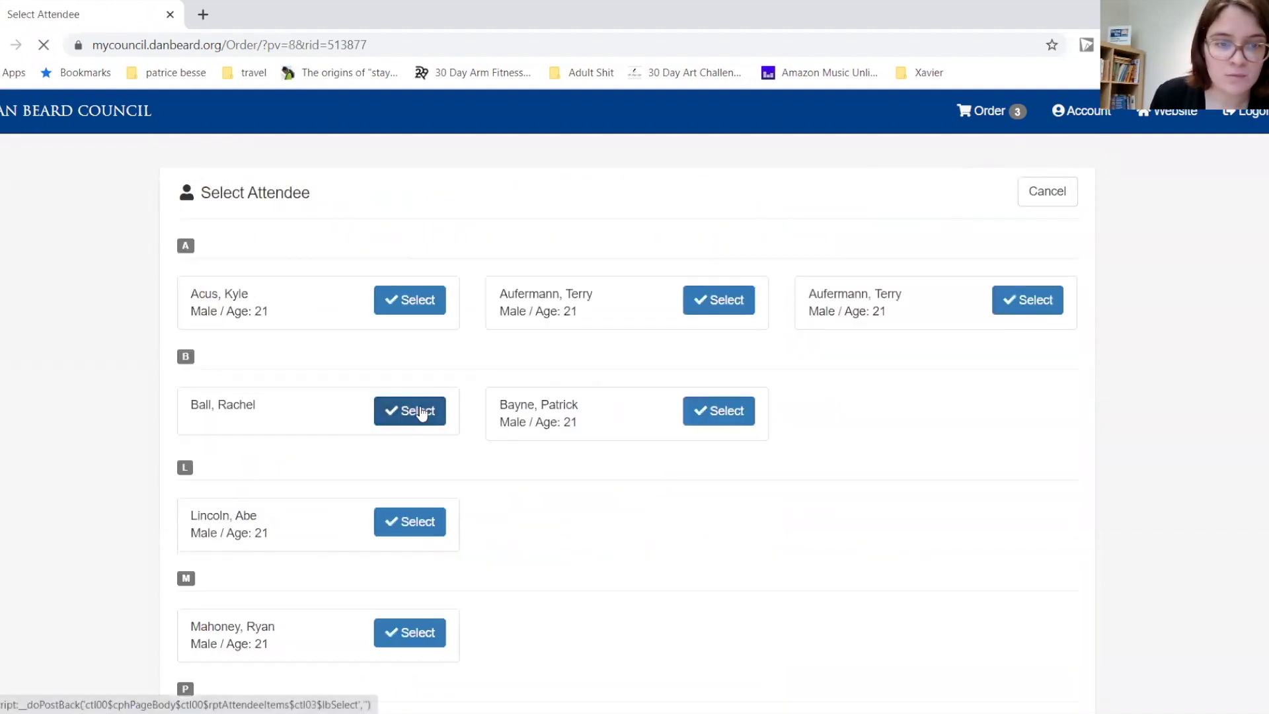
pyautogui.click(322, 500)
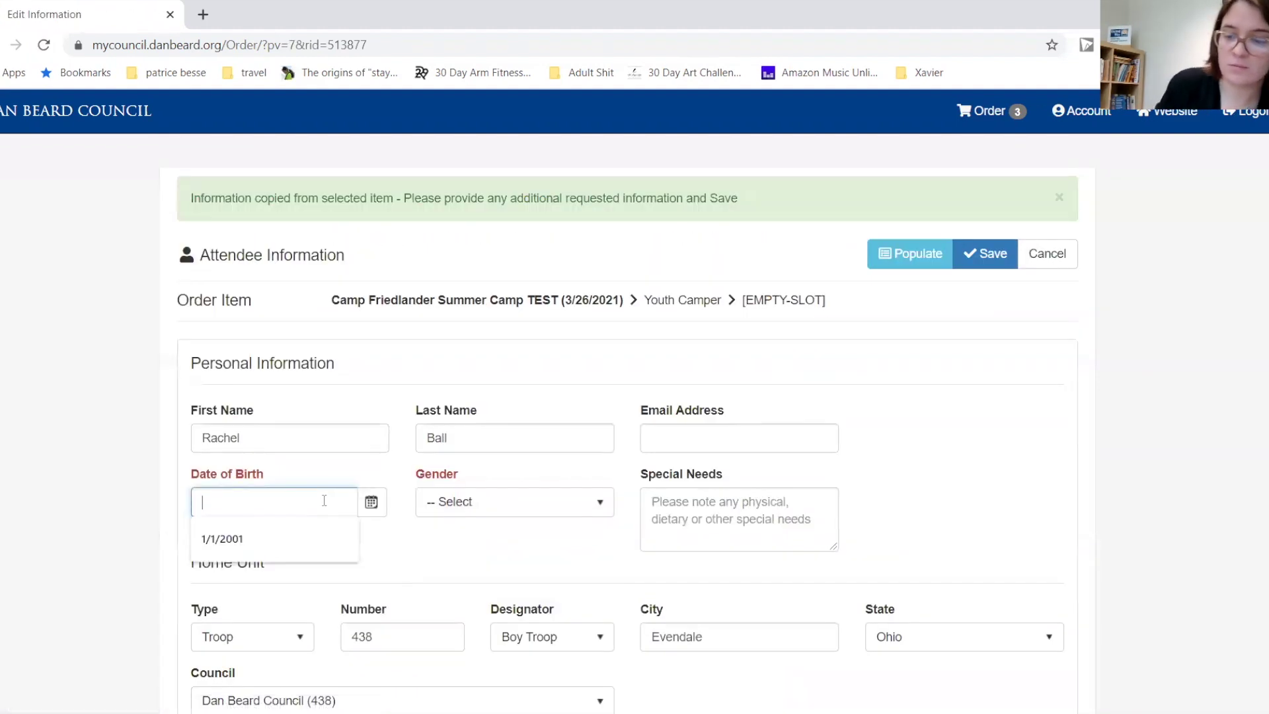
pyautogui.write('01/01/')
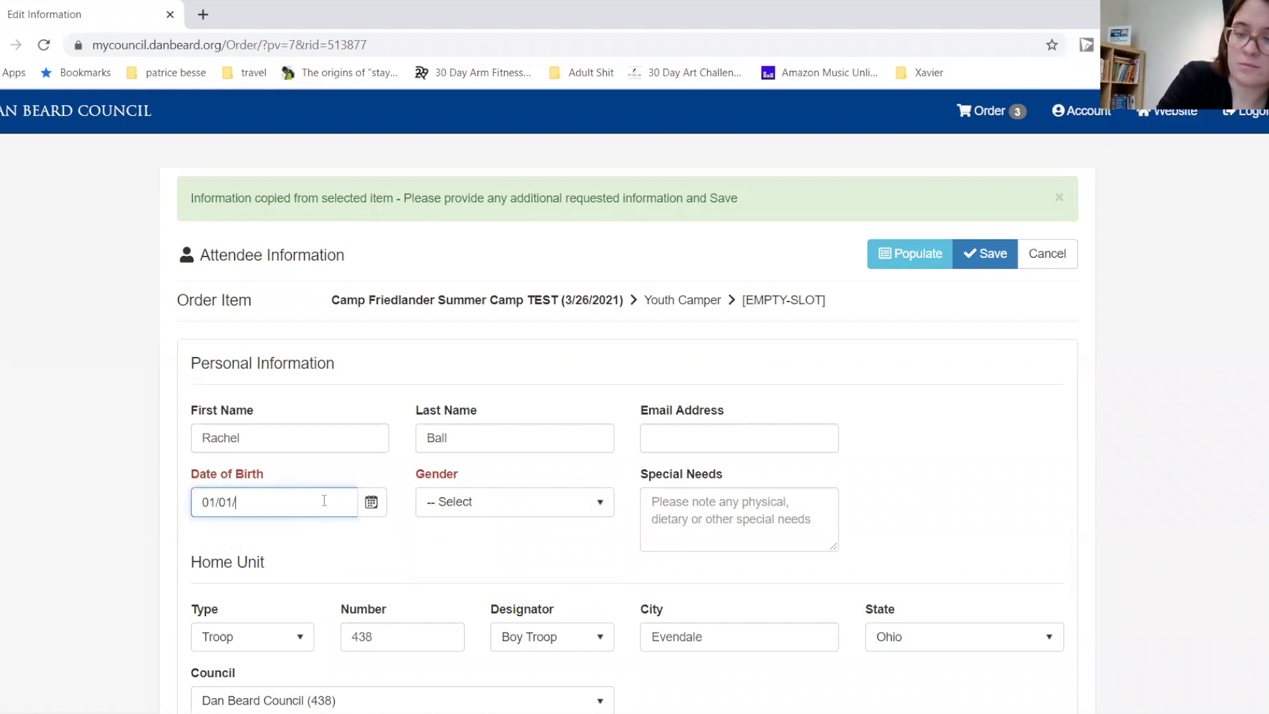
pyautogui.write('2001')
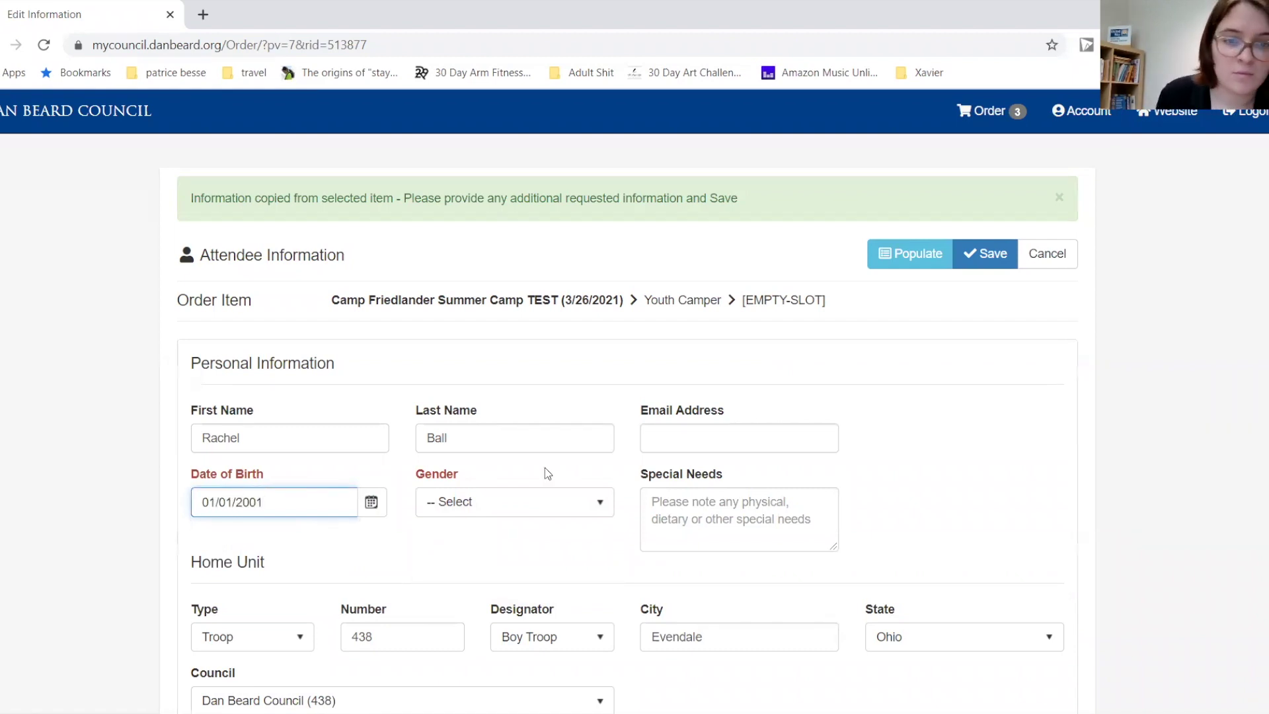
pyautogui.click(553, 501)
pyautogui.click(501, 579)
# Keep Second Week at No Discount and save the youth camper's details
pyautogui.scroll(-6, 498, 581)
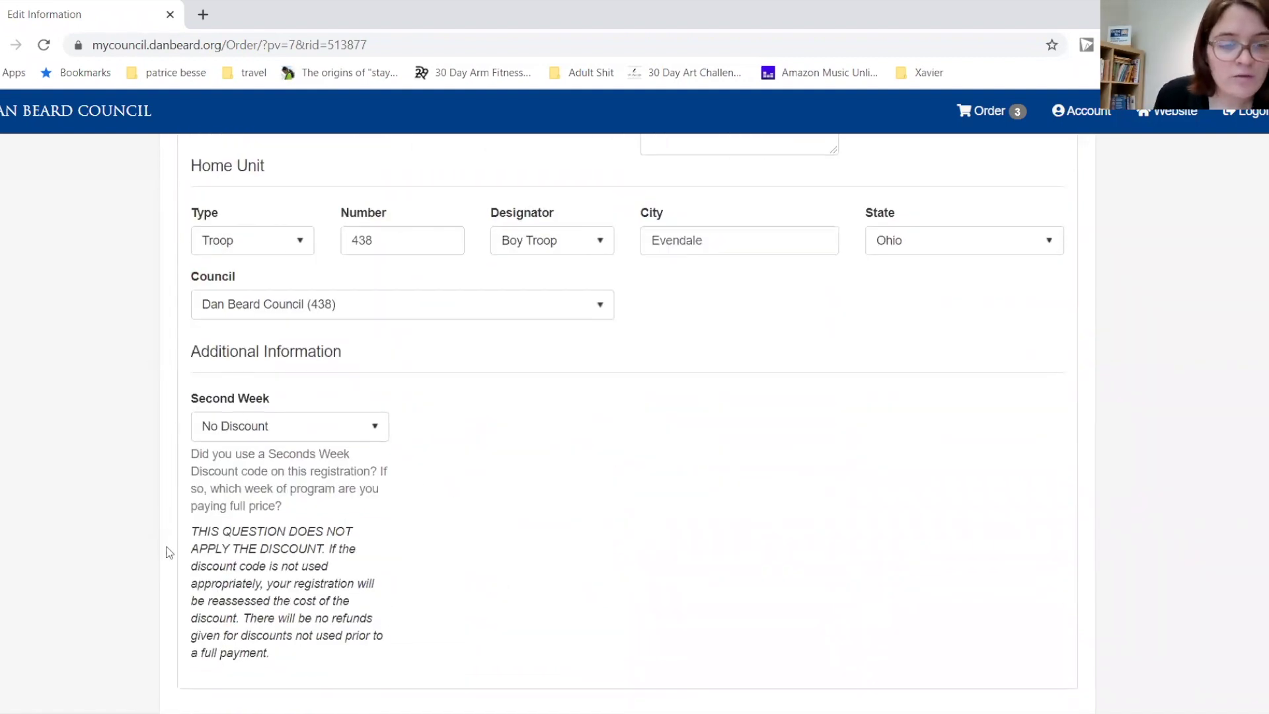
pyautogui.scroll(1, 161, 596)
pyautogui.scroll(-1, 173, 596)
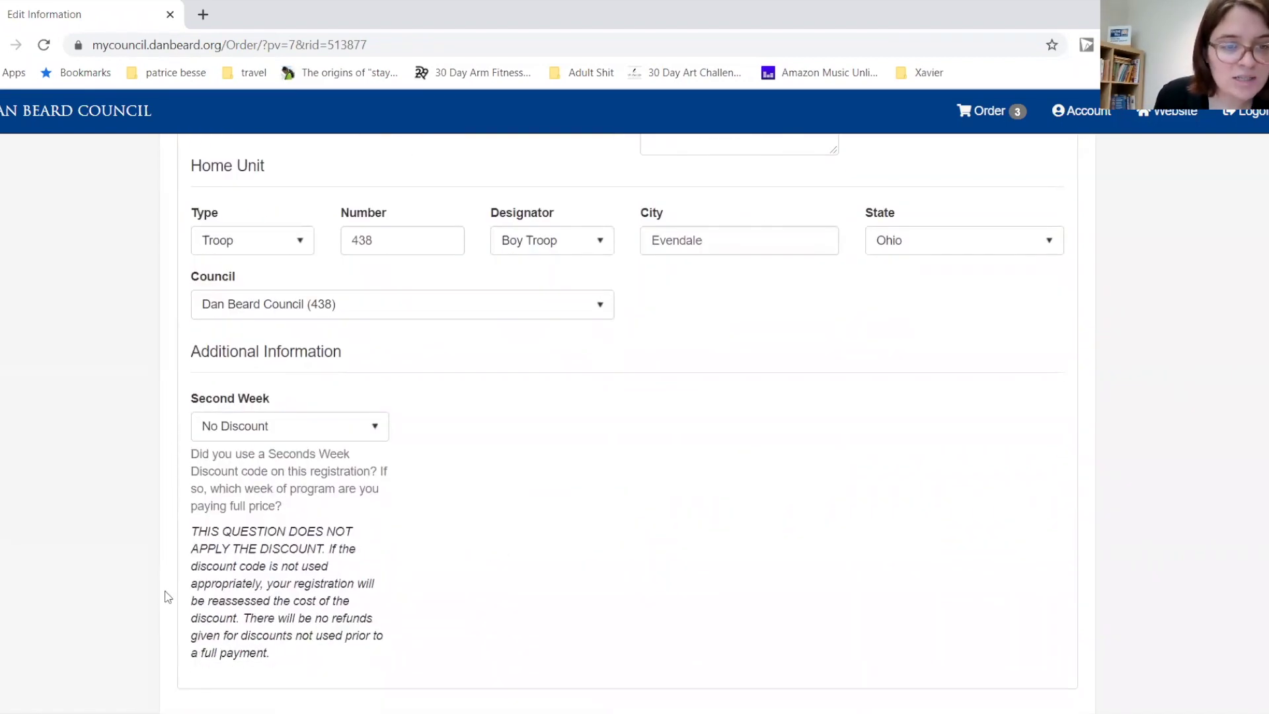
pyautogui.click(295, 433)
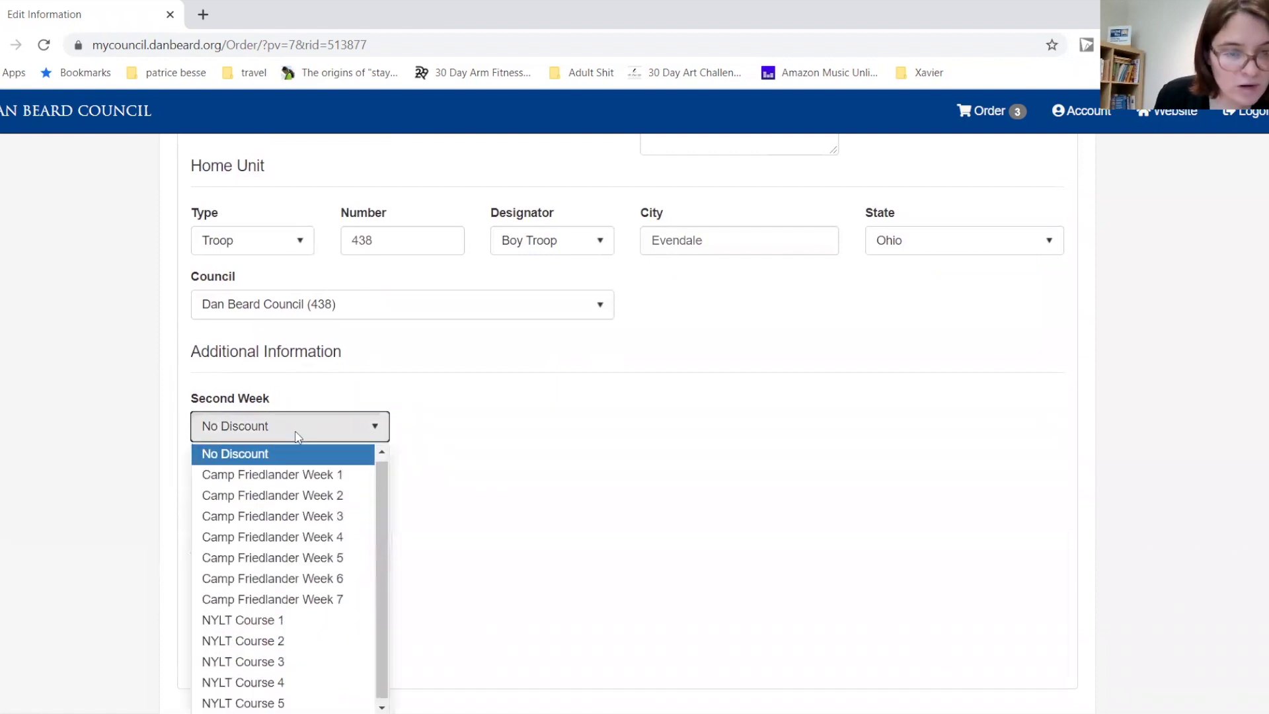
pyautogui.click(295, 453)
pyautogui.scroll(6, 644, 453)
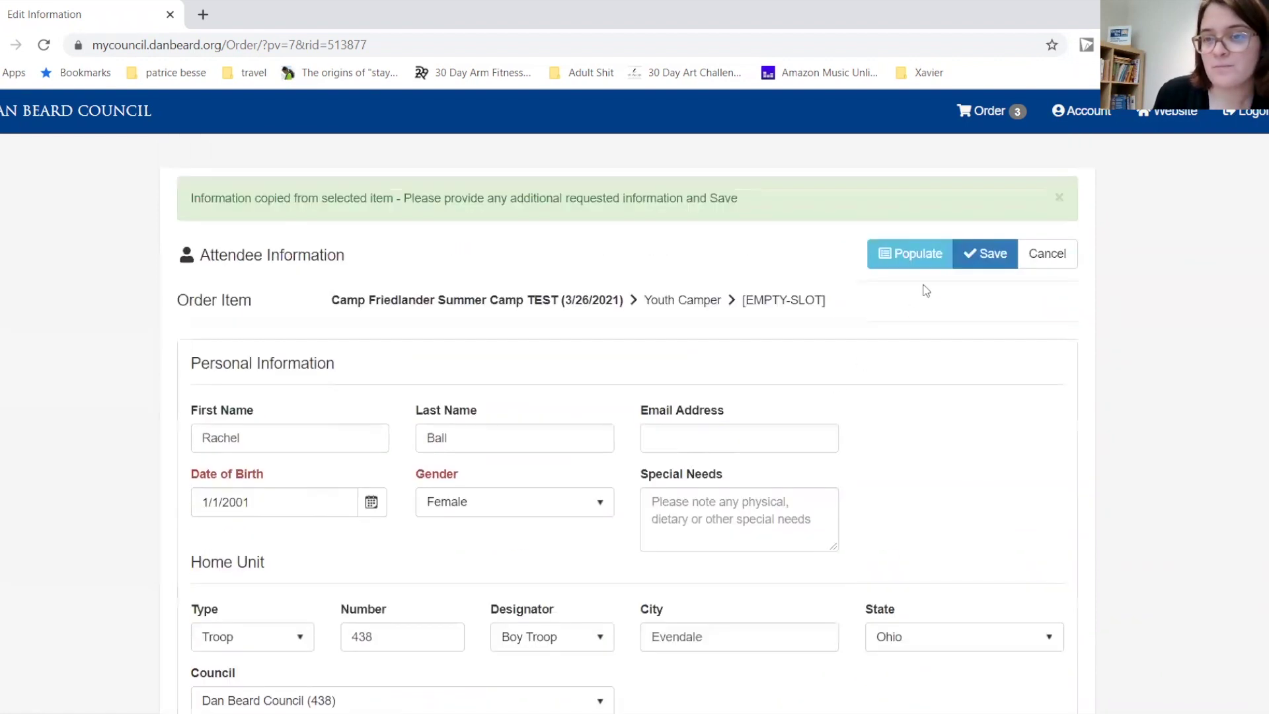
pyautogui.click(967, 252)
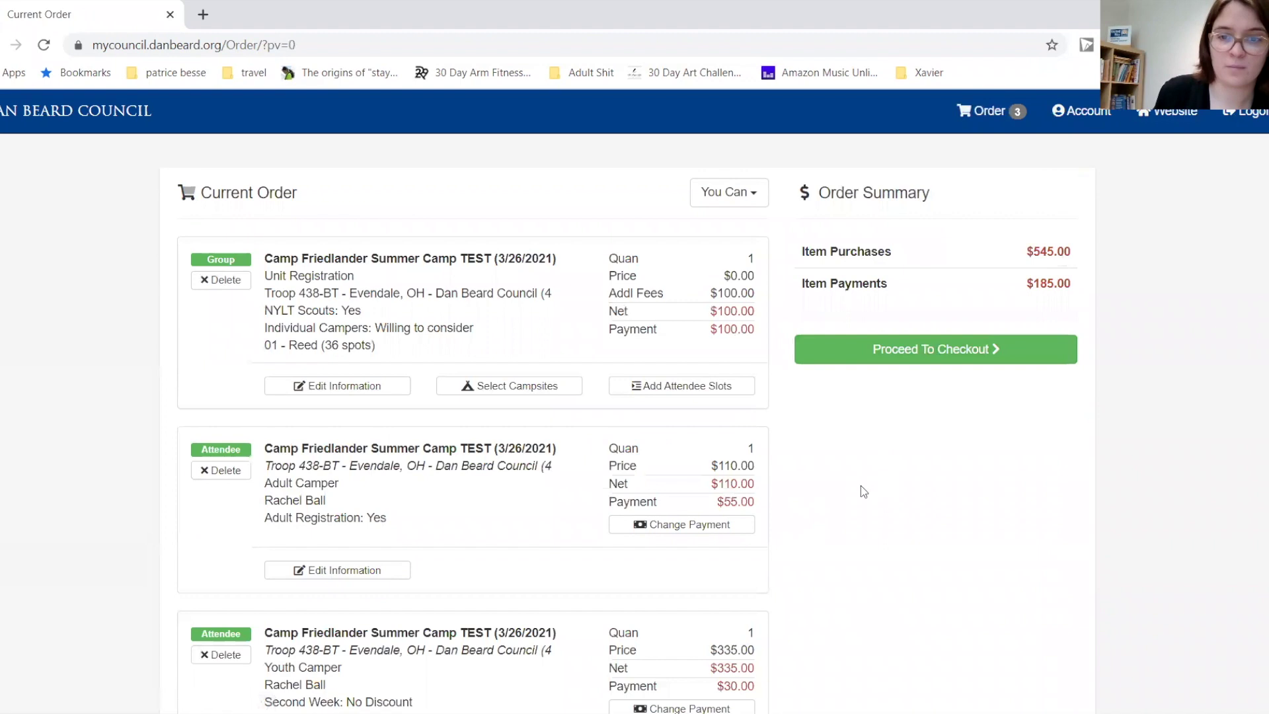
pyautogui.scroll(-1, 847, 466)
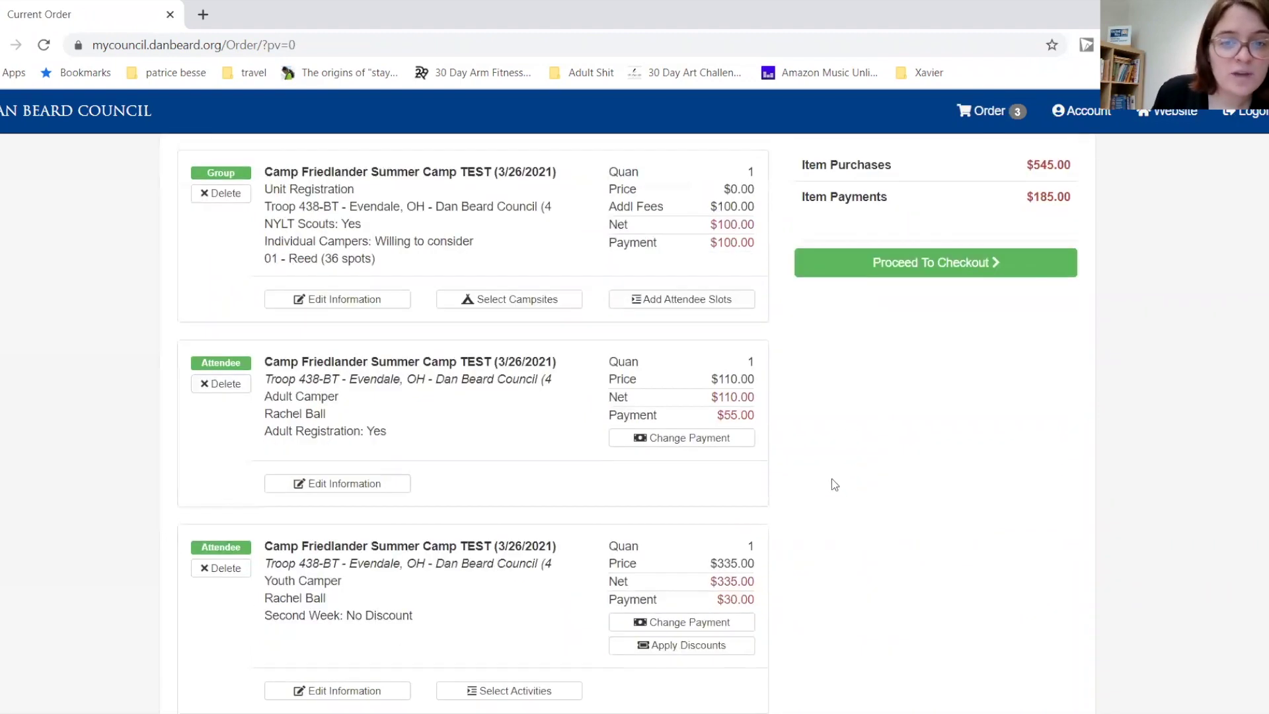
pyautogui.scroll(-1, 332, 312)
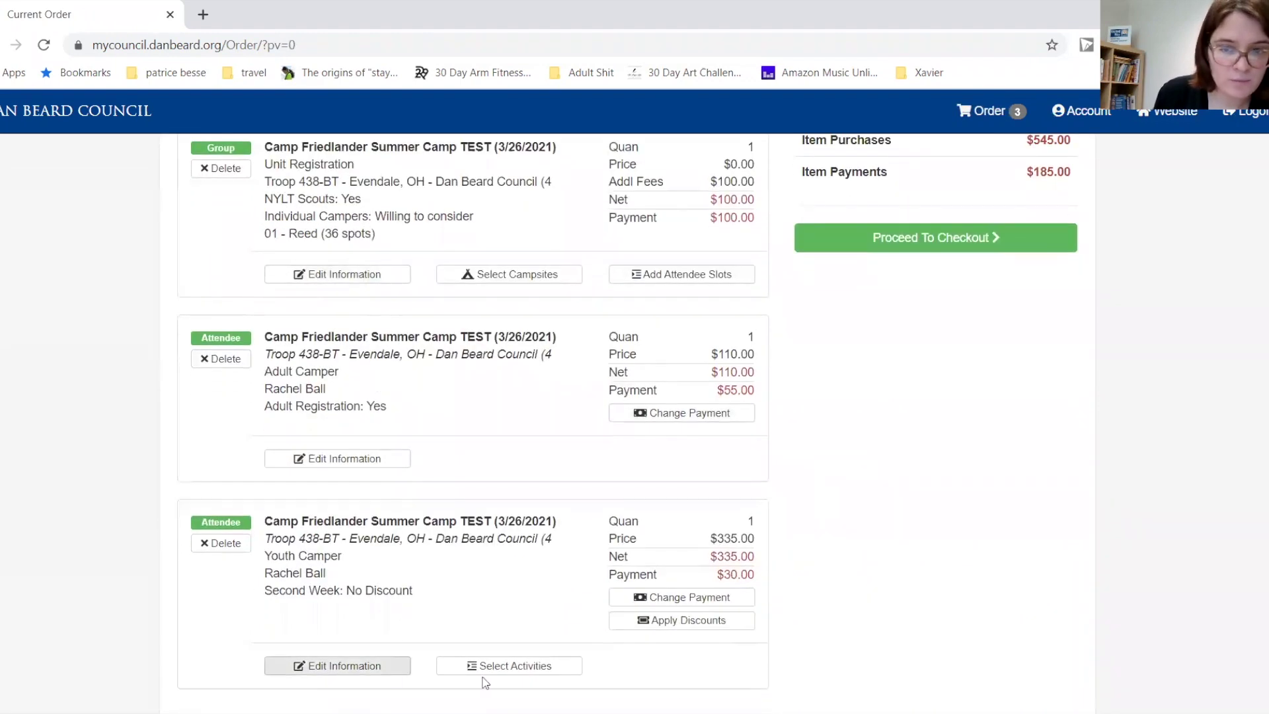
pyautogui.scroll(2, 886, 543)
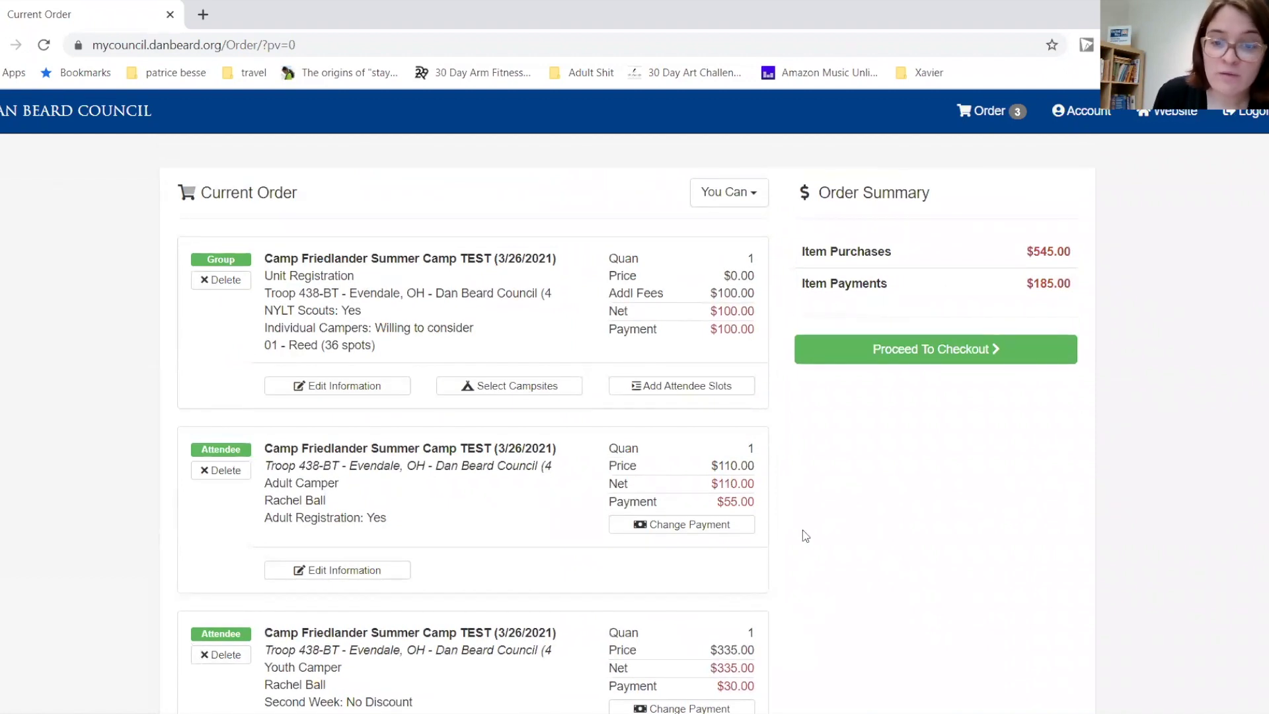
pyautogui.scroll(-2, 804, 532)
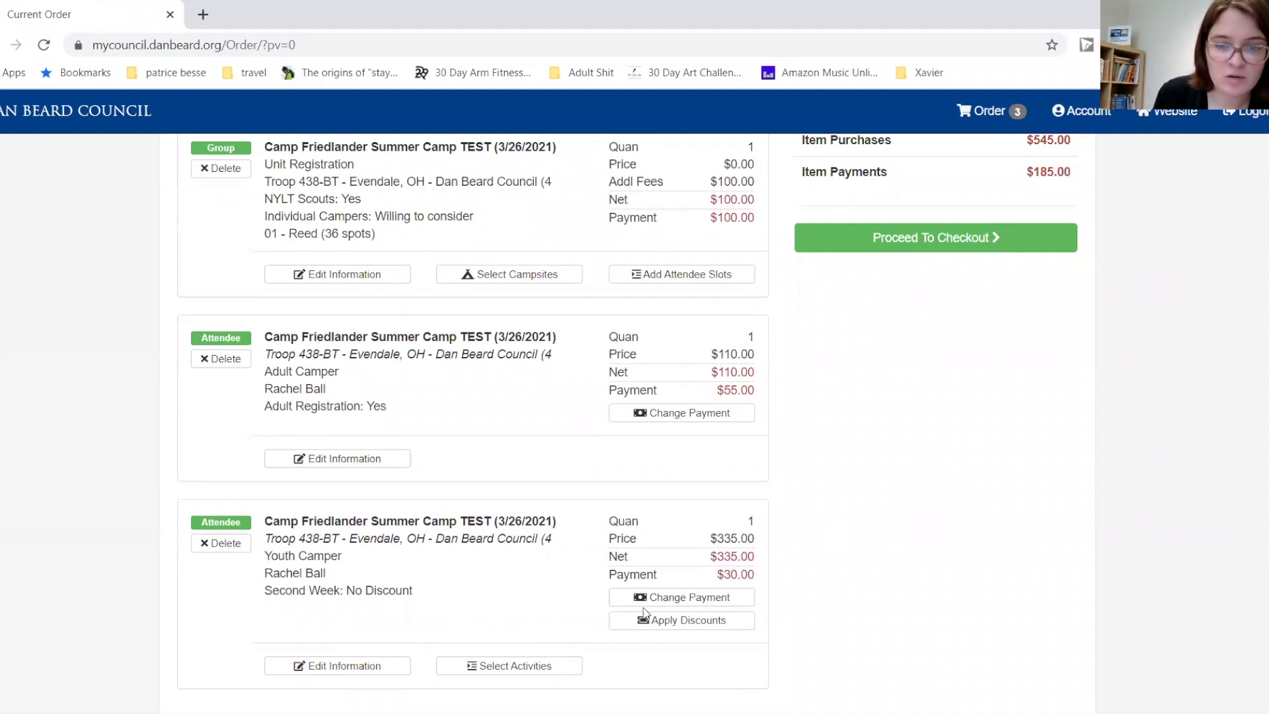
pyautogui.click(697, 599)
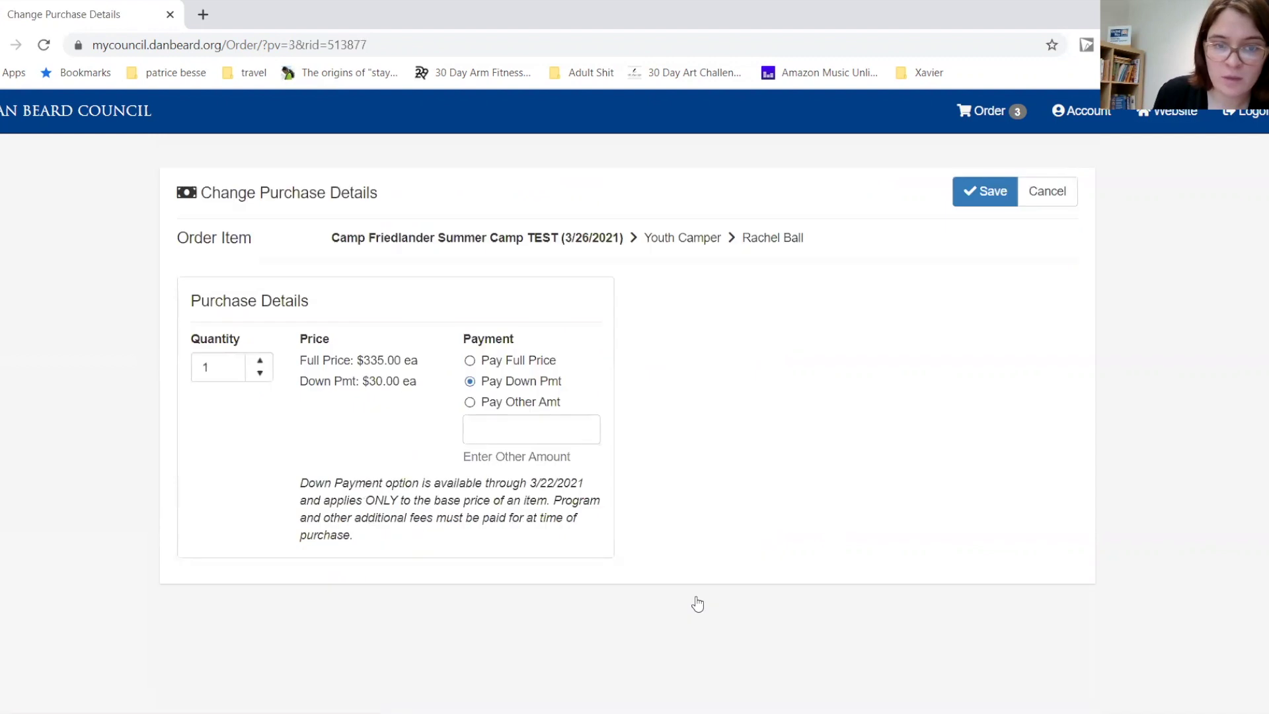
# Set the Youth Camper's payment to Pay Other Amt with a $100.00 amount
pyautogui.scroll(-1, 698, 604)
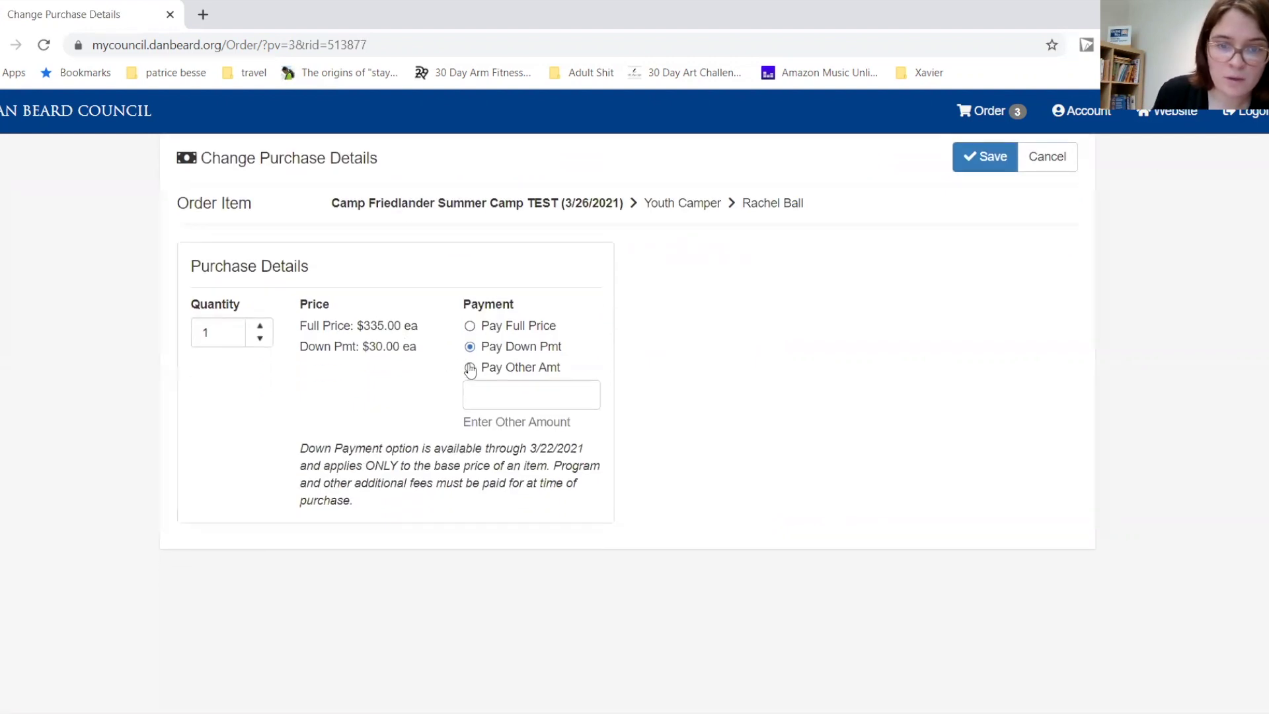
pyautogui.click(470, 368)
pyautogui.click(511, 390)
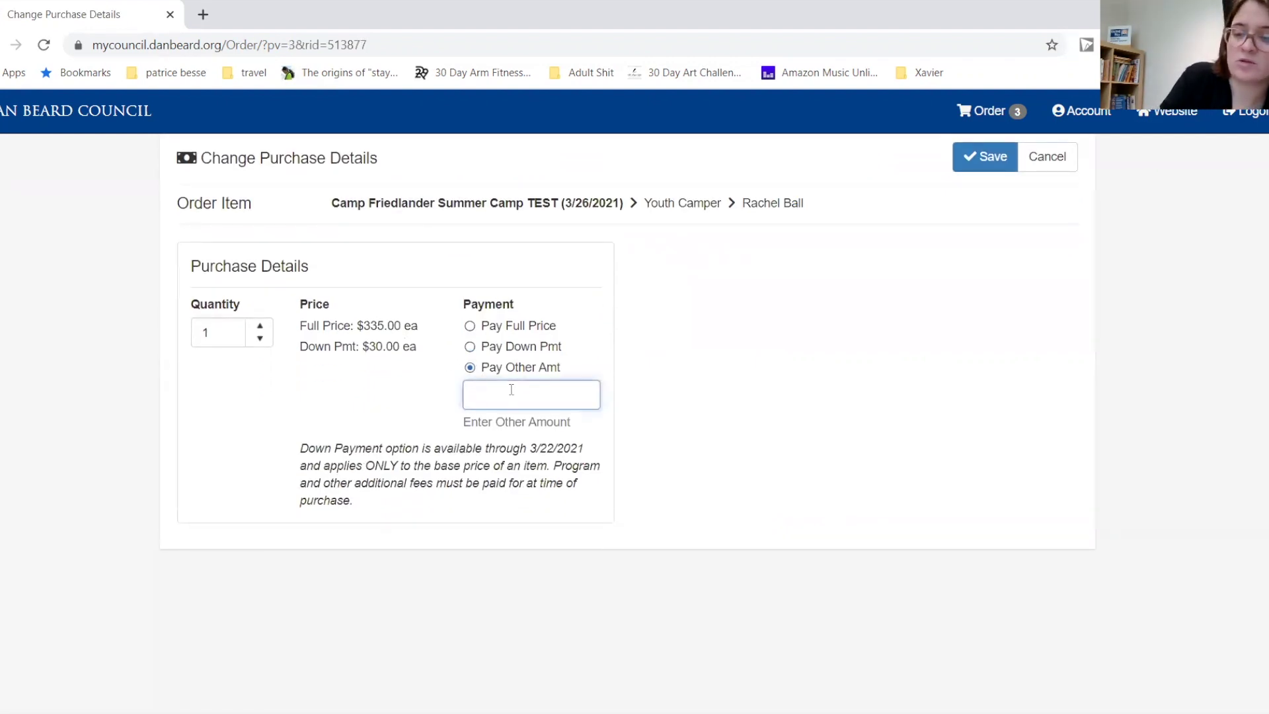
pyautogui.write('100')
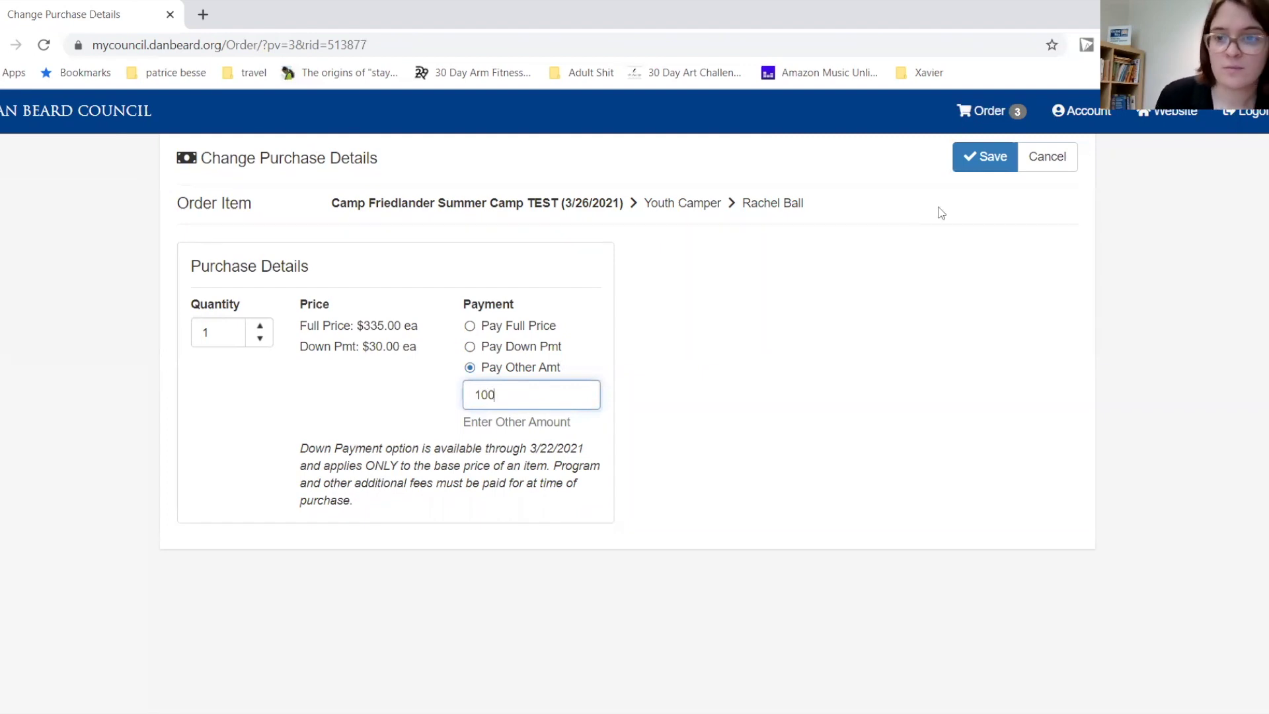
pyautogui.click(998, 158)
pyautogui.scroll(-3, 835, 555)
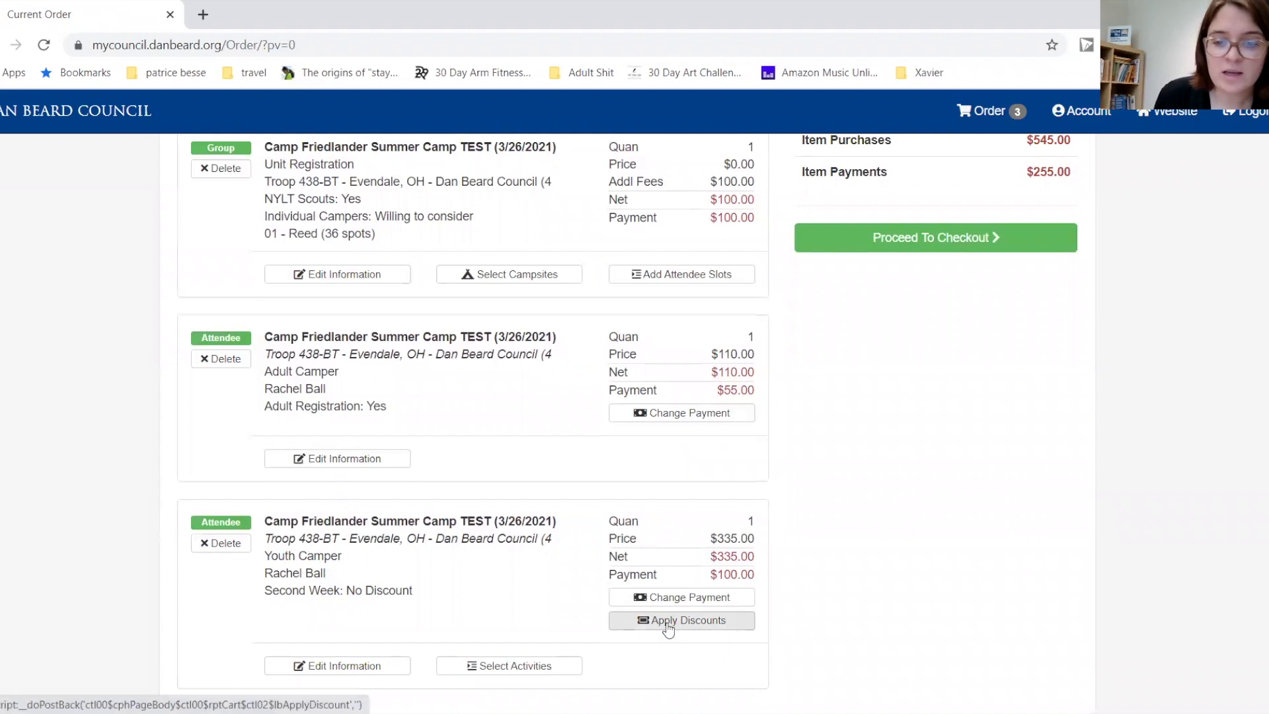
pyautogui.click(734, 622)
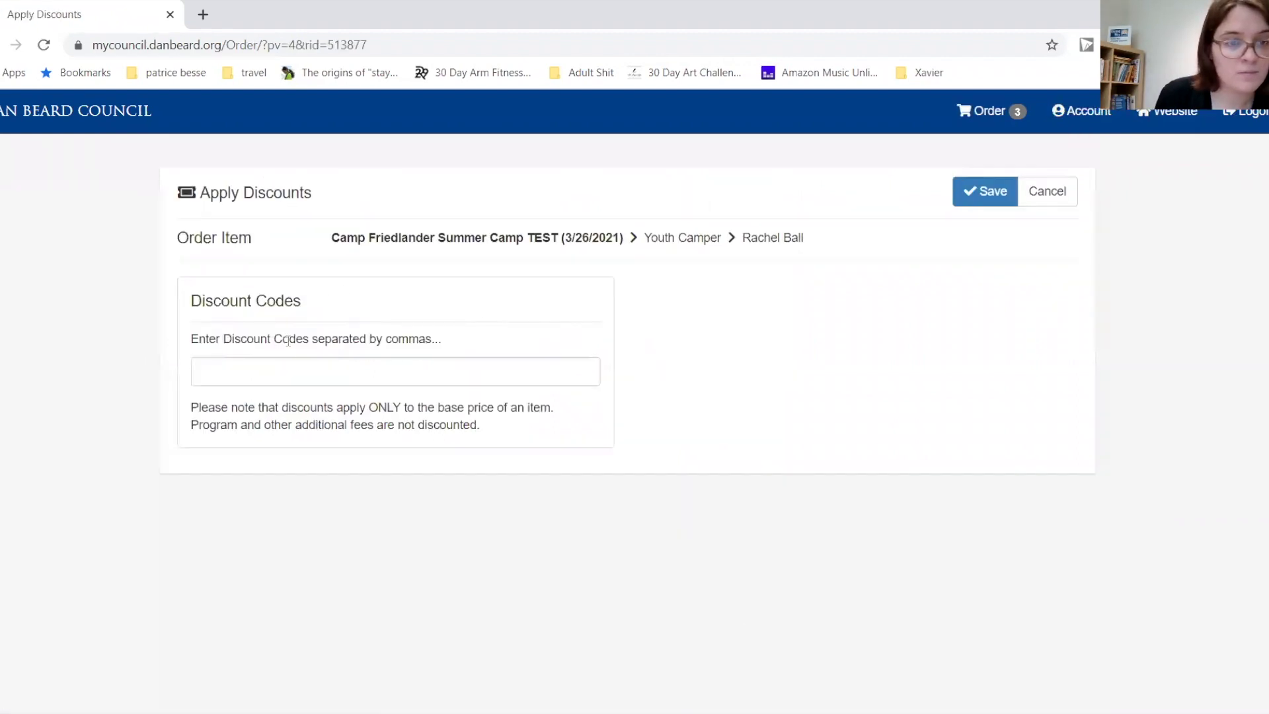
pyautogui.scroll(-1, 661, 297)
pyautogui.click(984, 157)
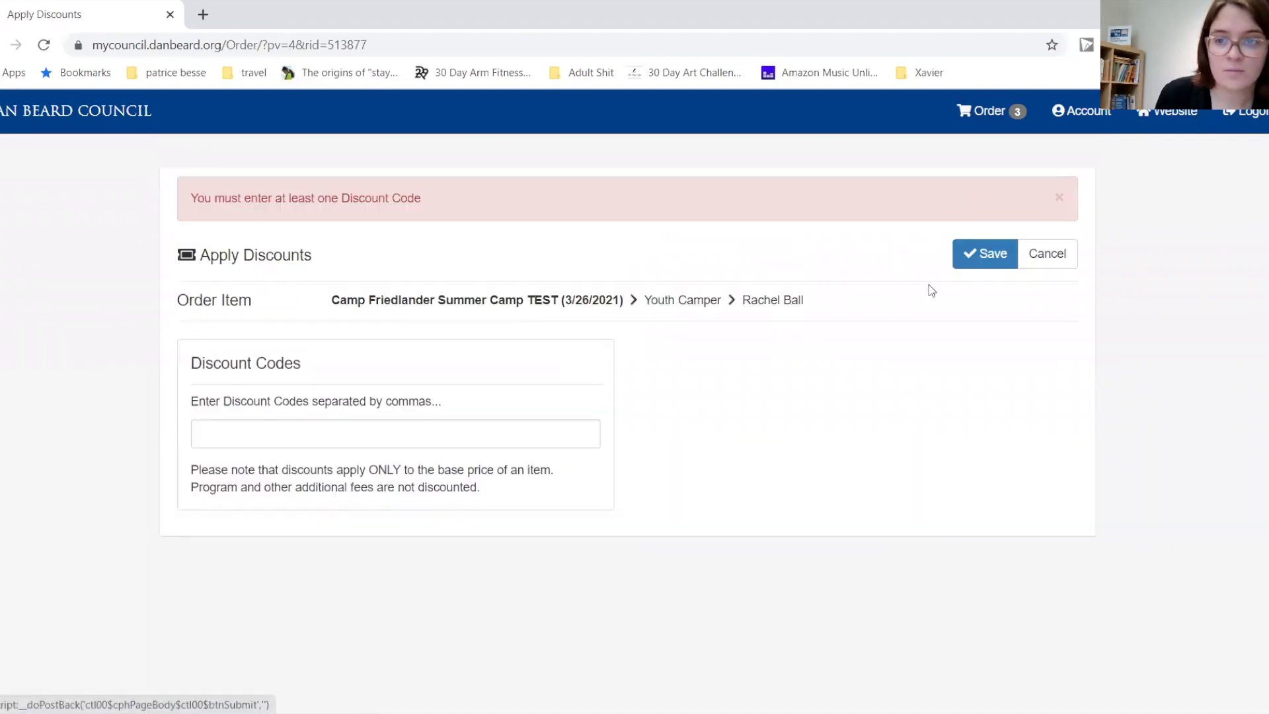
pyautogui.click(1047, 253)
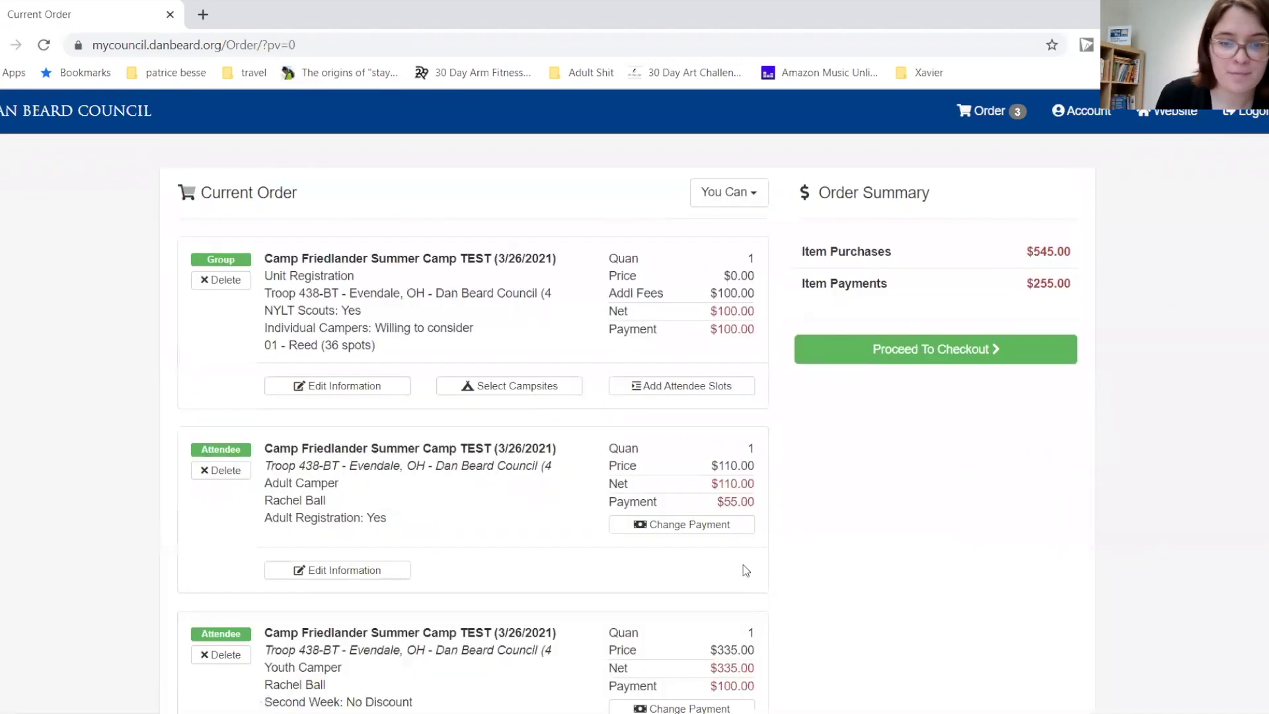
pyautogui.scroll(-2, 761, 582)
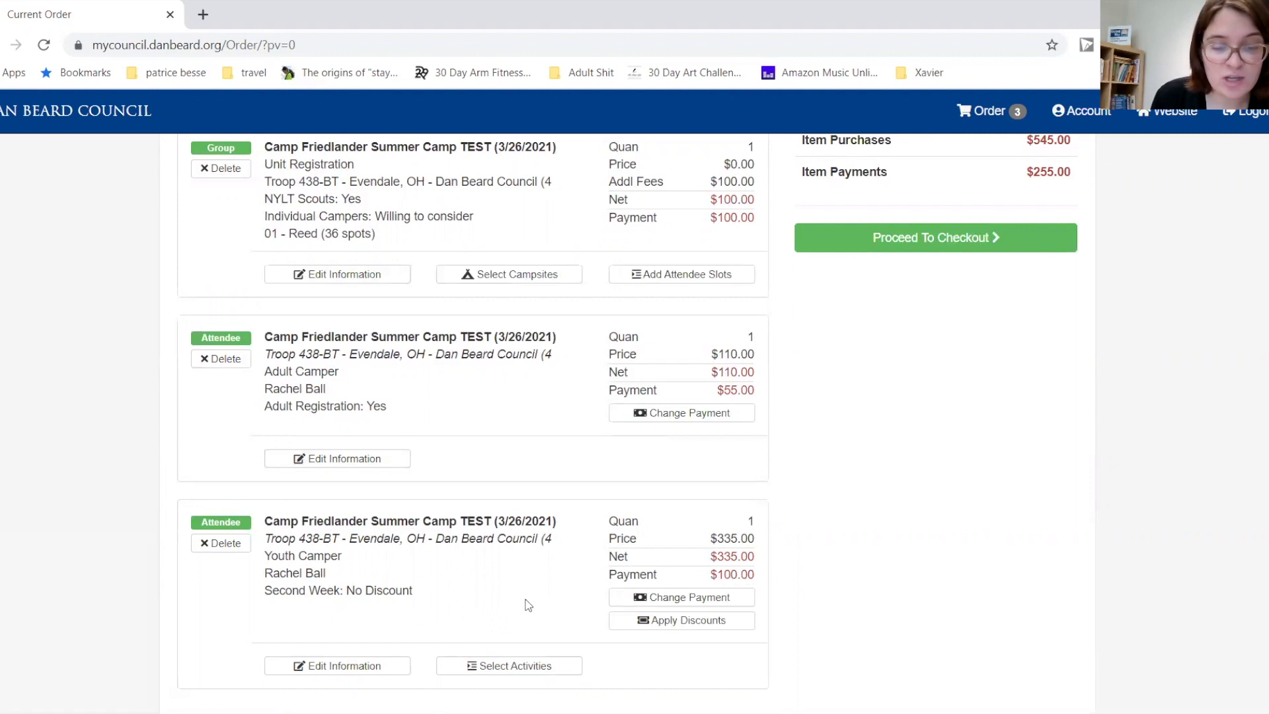
pyautogui.click(497, 668)
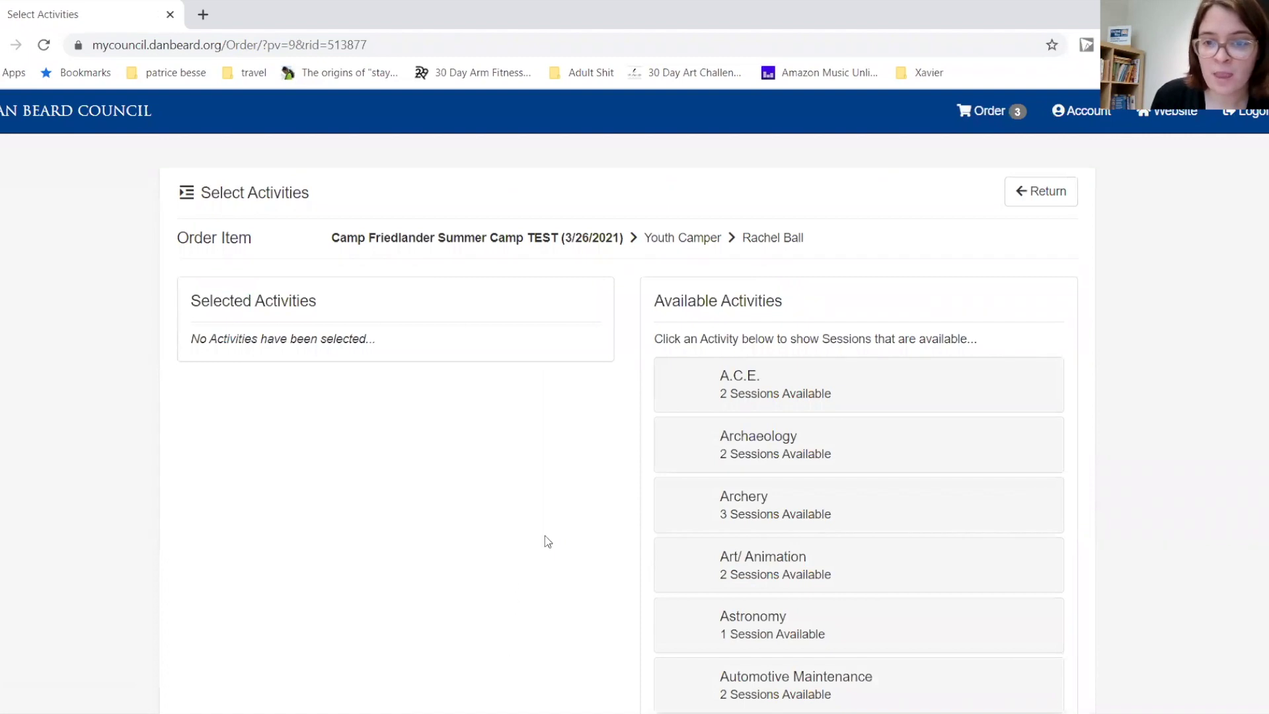
# Add the Archaeology 9AM-10AM session to the youth camper, then go back to Current Order
pyautogui.click(827, 455)
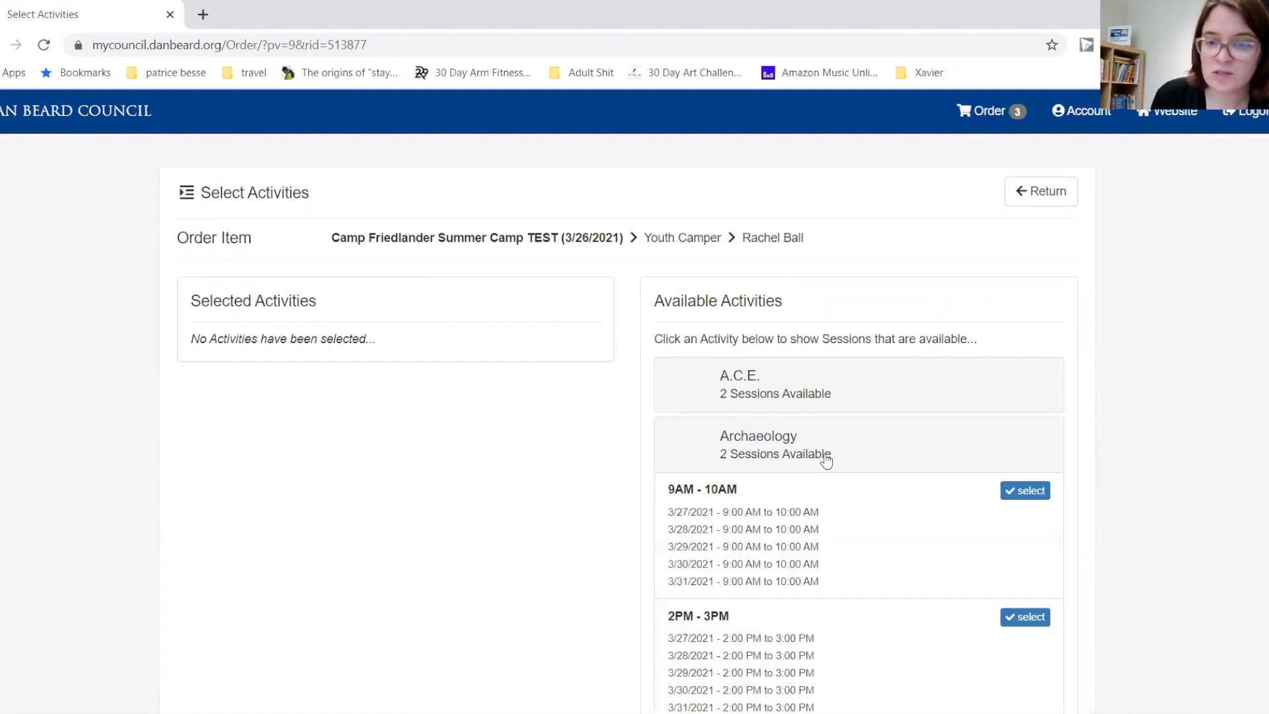
pyautogui.scroll(-2, 866, 460)
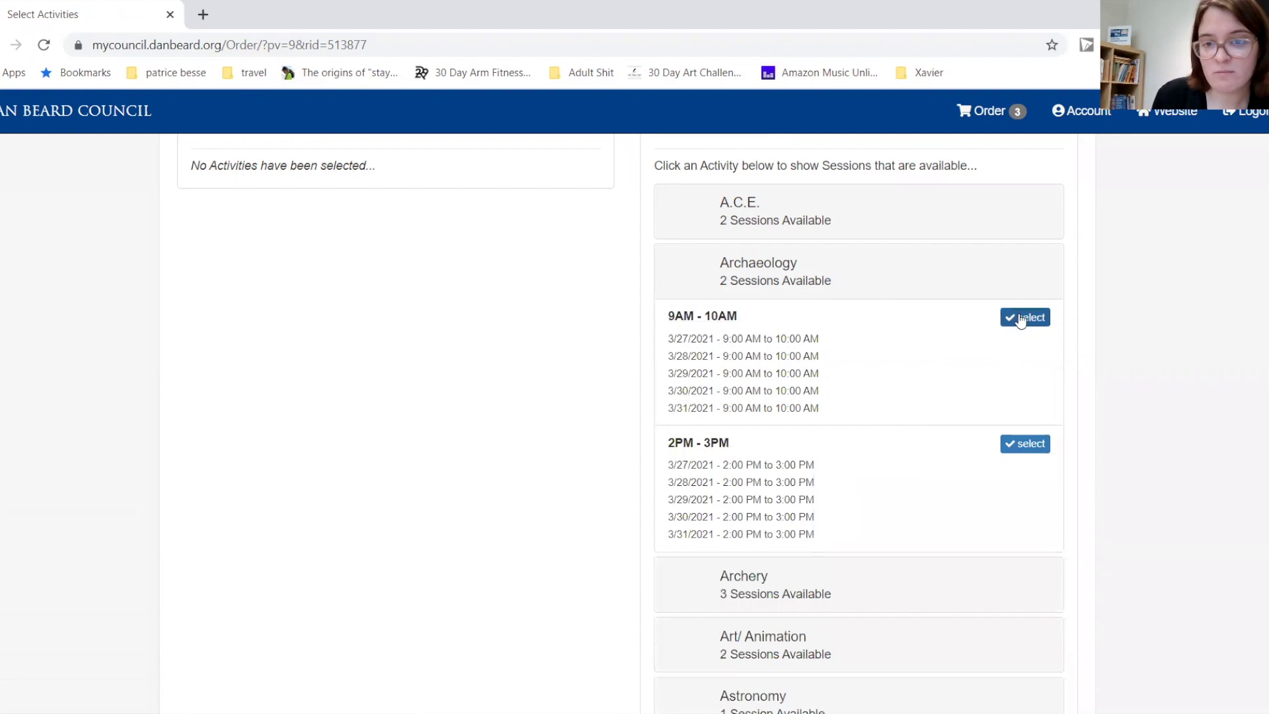
pyautogui.scroll(1, 1023, 322)
pyautogui.click(1014, 408)
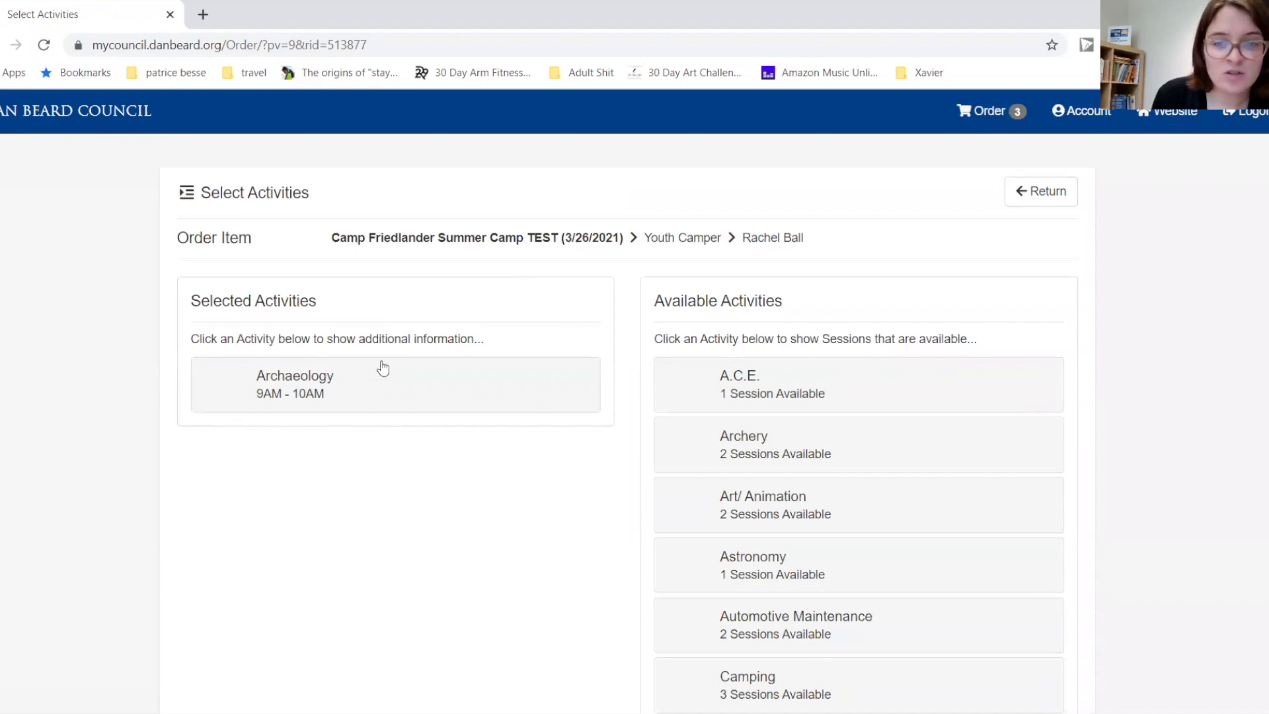
pyautogui.scroll(-10, 830, 377)
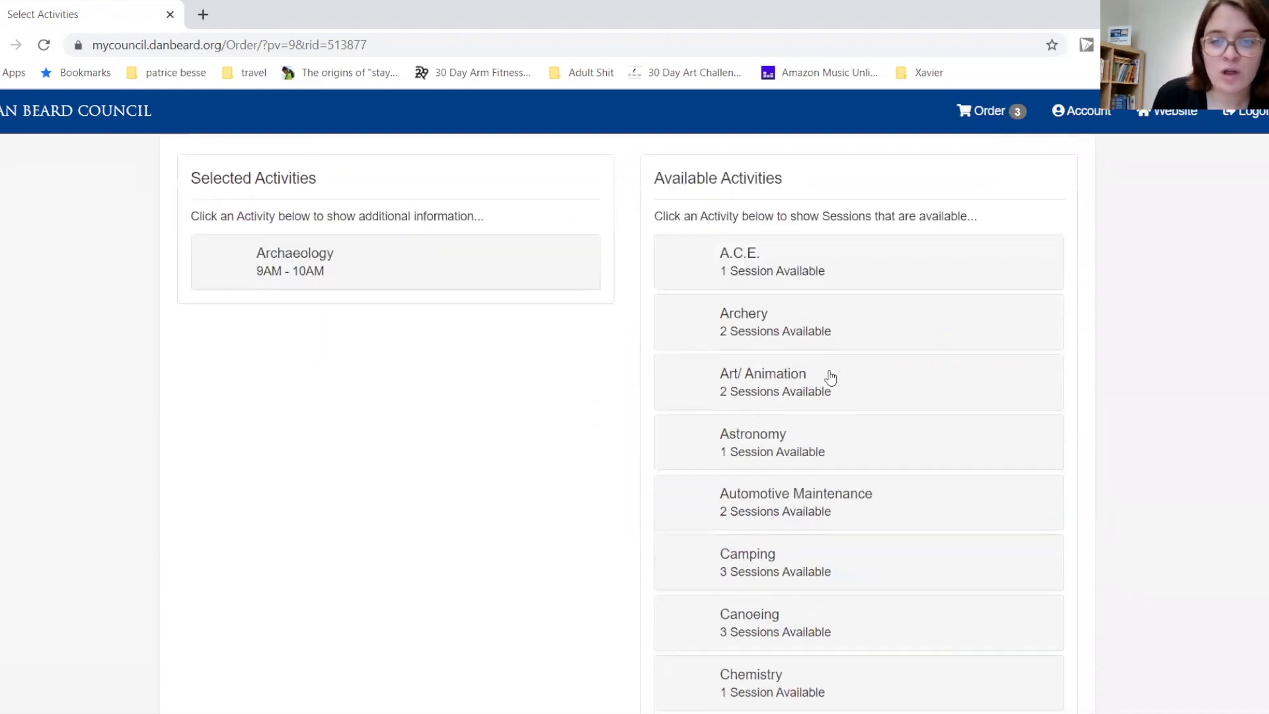
pyautogui.scroll(-6, 847, 438)
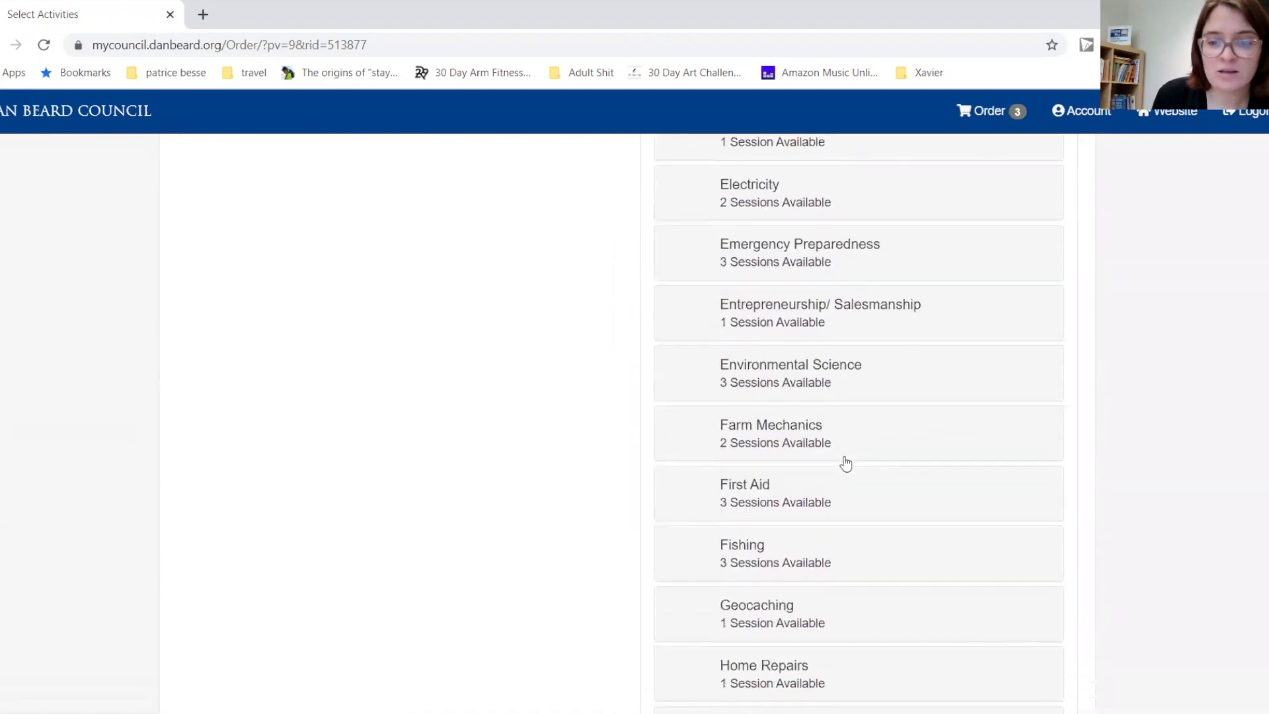
pyautogui.scroll(18, 845, 463)
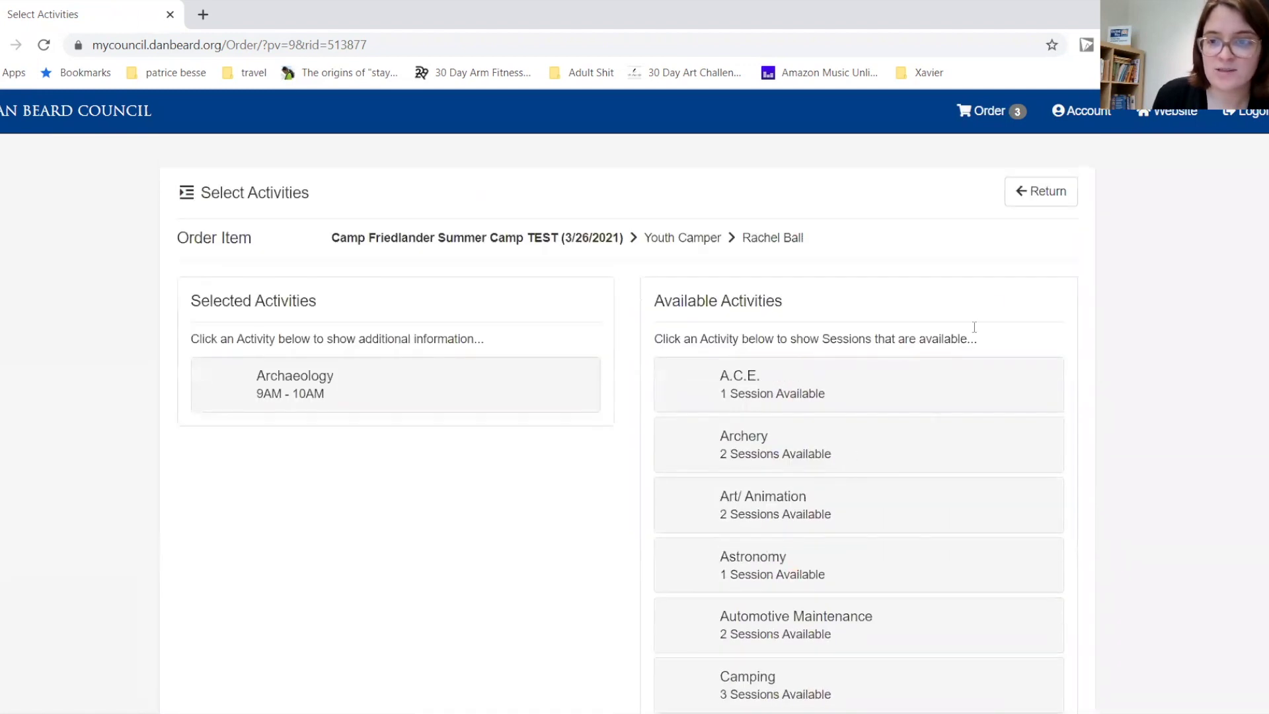
pyautogui.click(1042, 200)
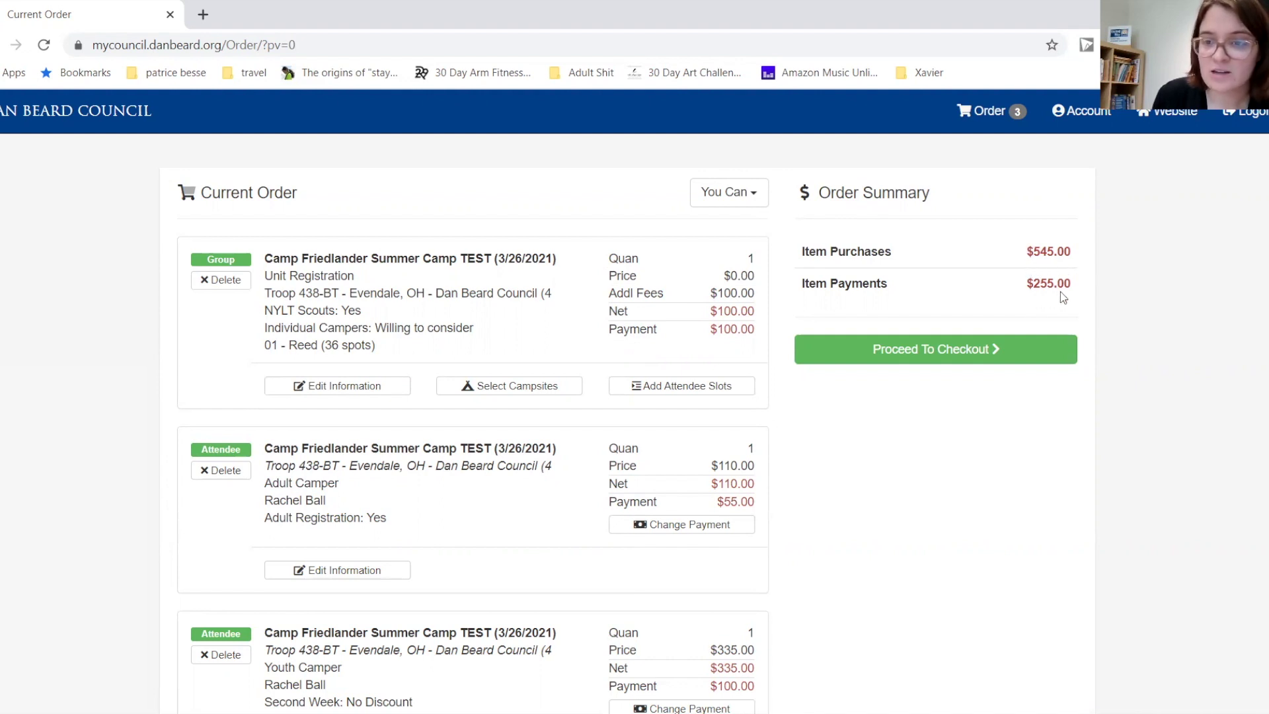
# Go to checkout and review the $260.10 total with its $5.10 card fee and payment methods
pyautogui.click(980, 350)
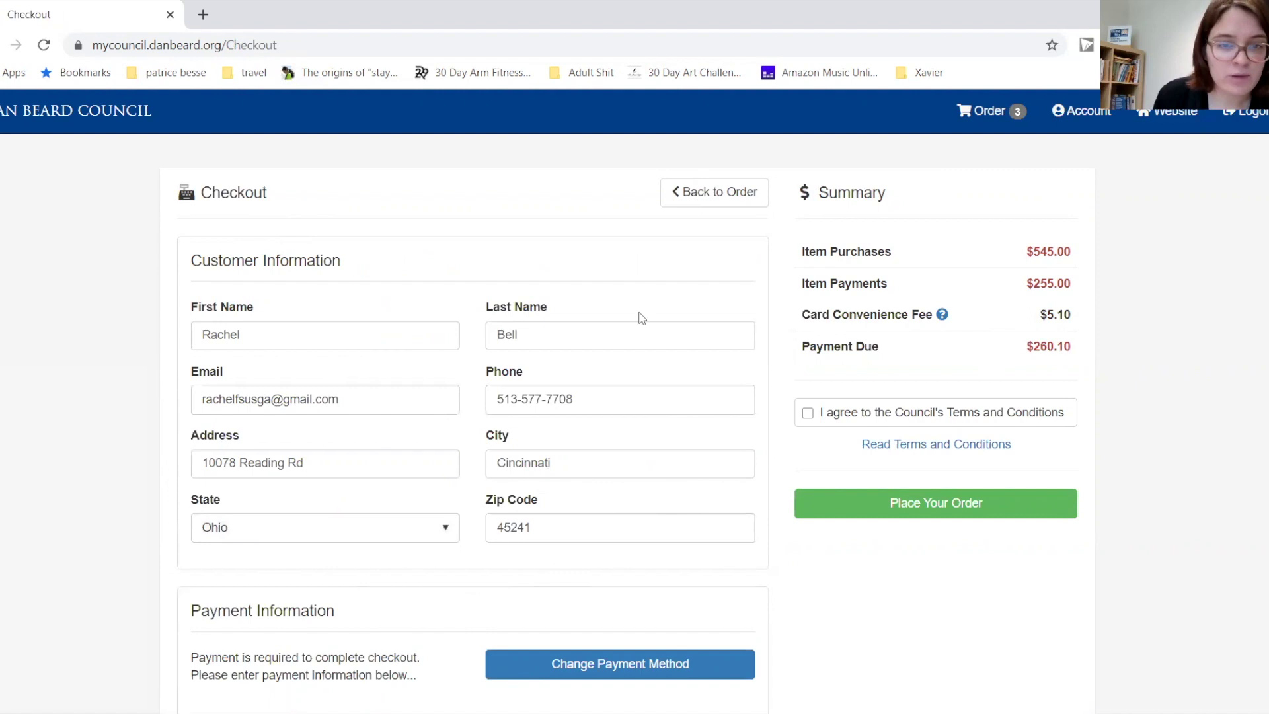
pyautogui.scroll(-4, 170, 326)
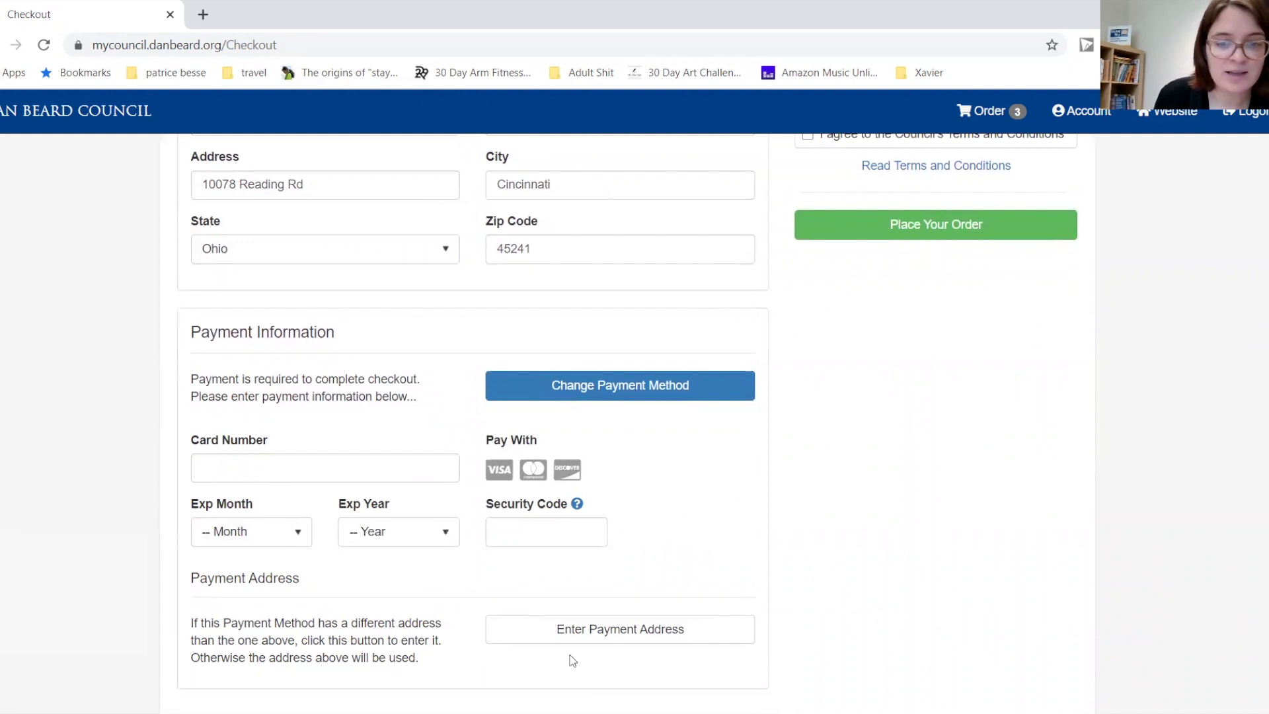
pyautogui.scroll(4, 396, 522)
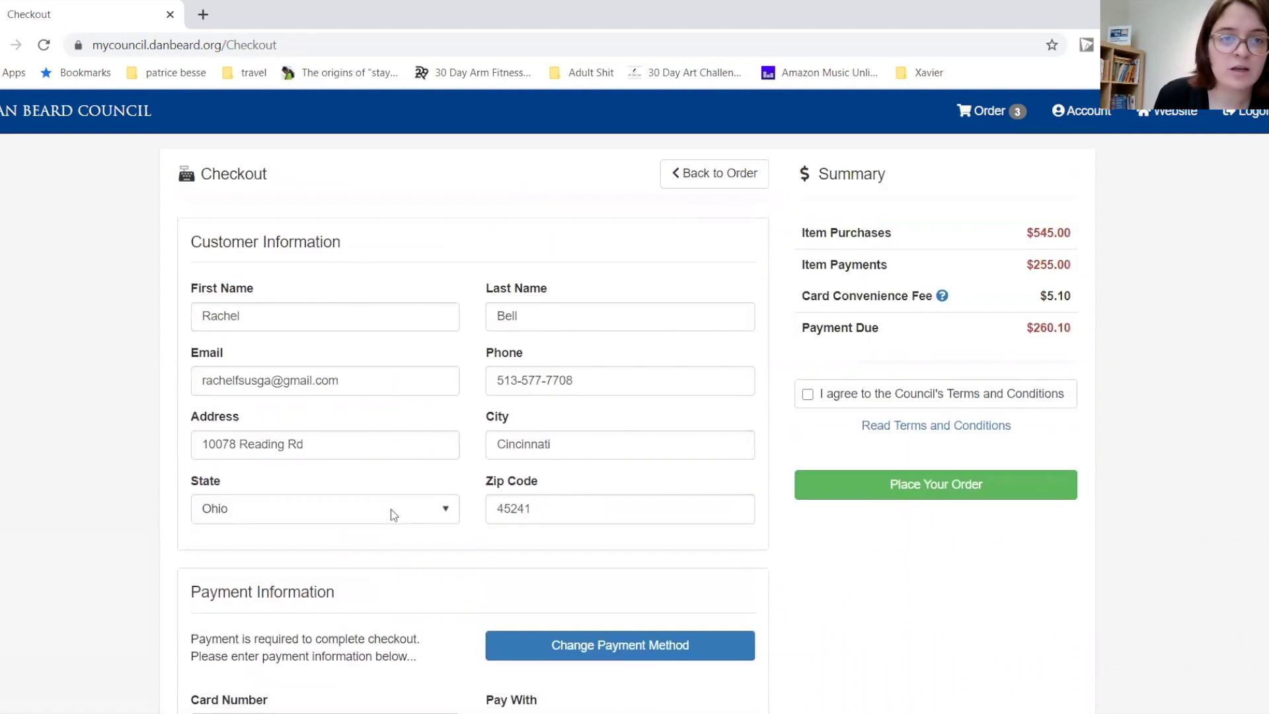
pyautogui.scroll(-4, 462, 592)
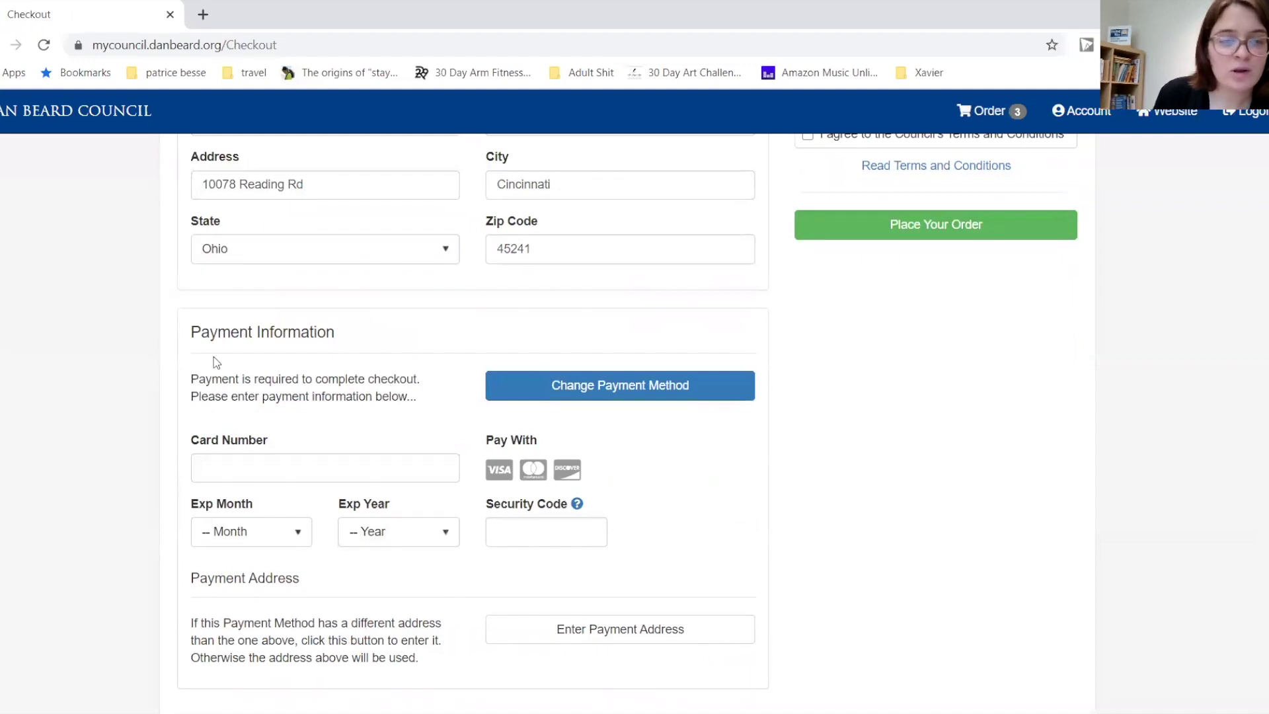
pyautogui.click(646, 396)
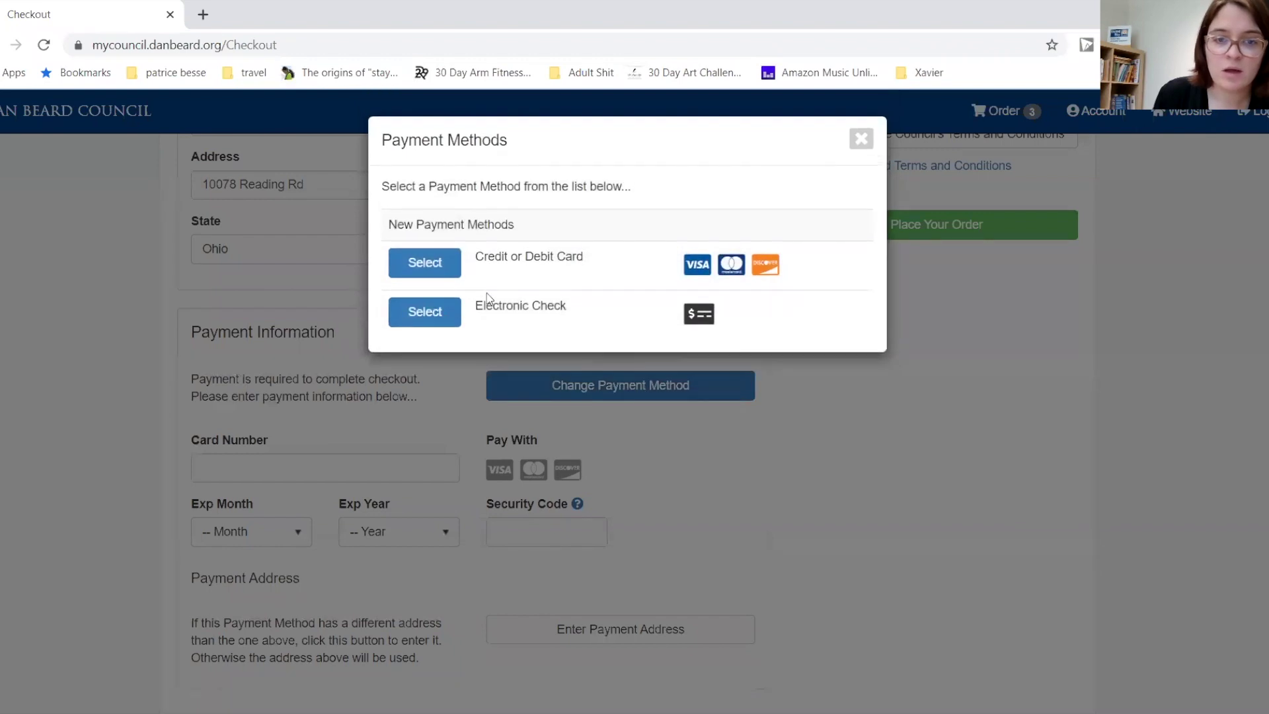
# Switch to electronic check payment ($255.00, no card fee) and accept the Council's Terms and Conditions
pyautogui.click(429, 317)
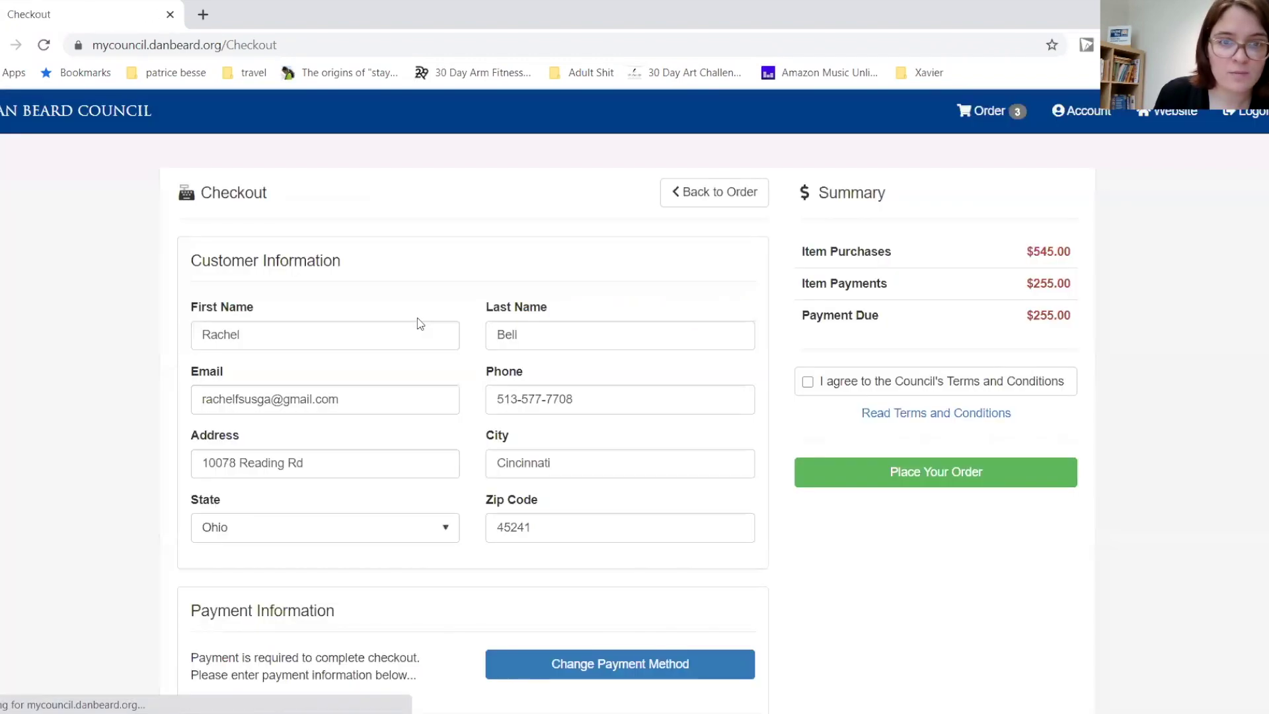
pyautogui.scroll(2, 368, 445)
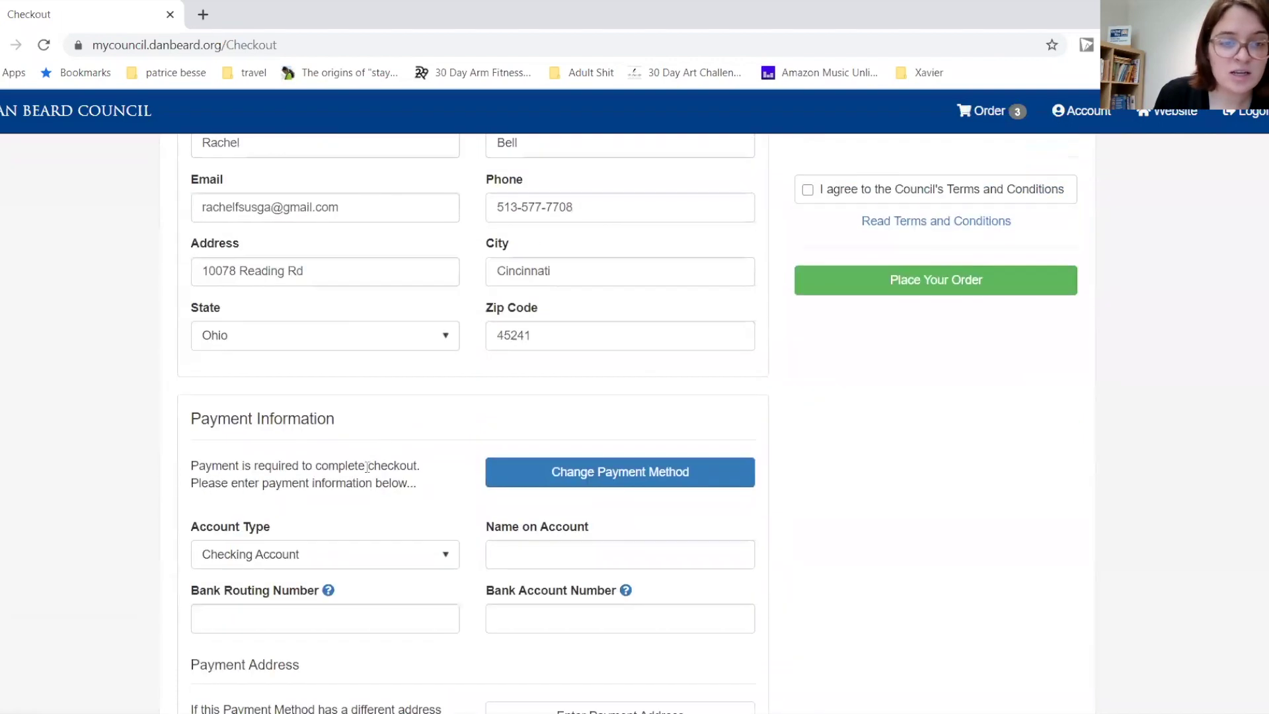
pyautogui.scroll(-2, 349, 487)
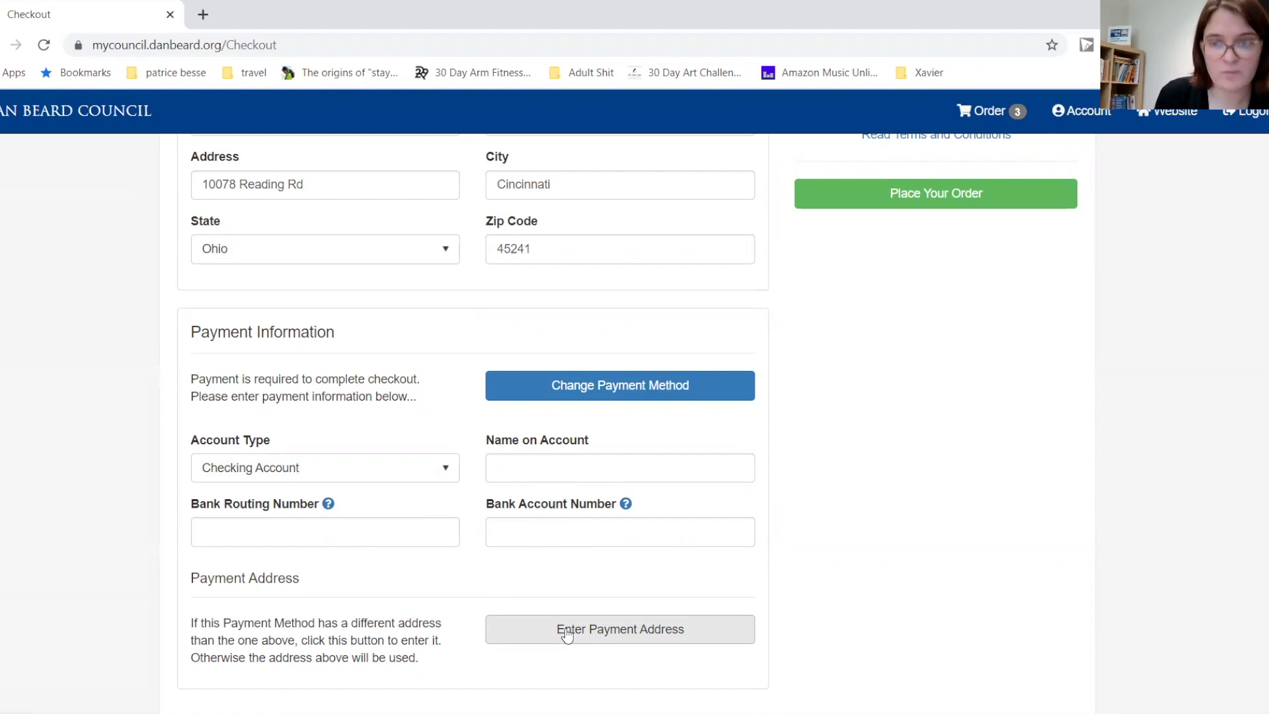
pyautogui.scroll(4, 827, 581)
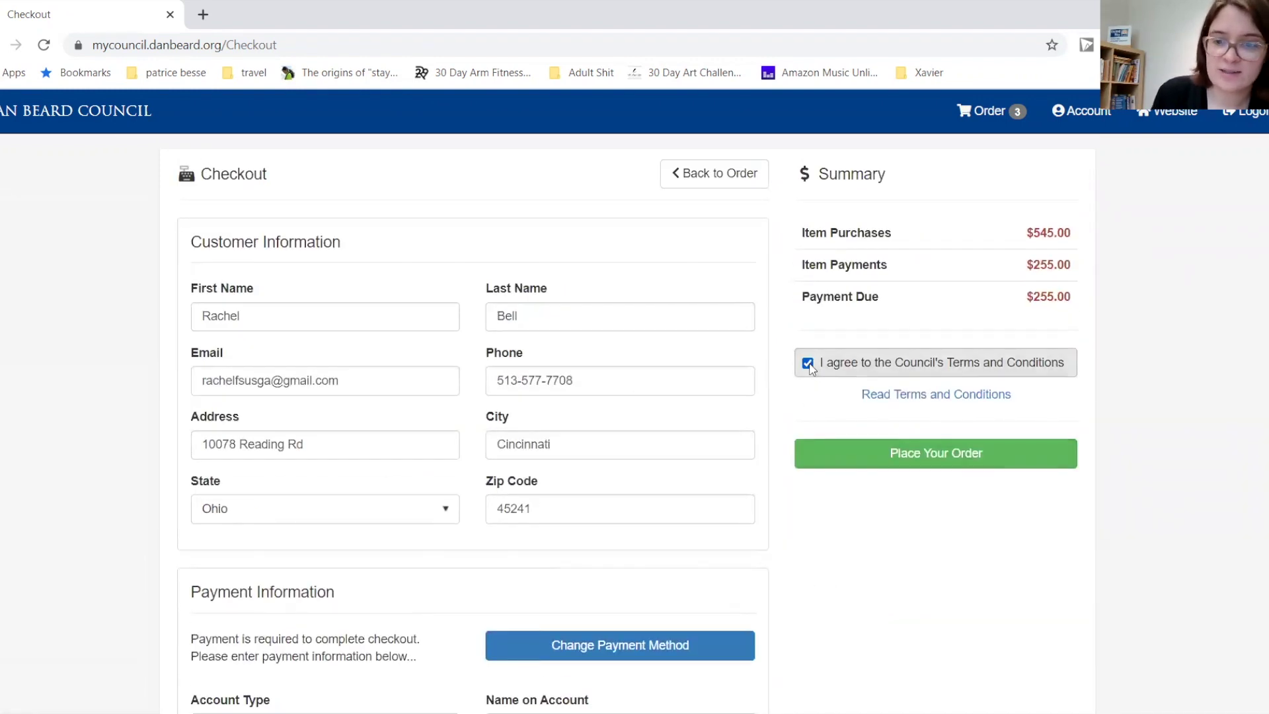
pyautogui.click(808, 364)
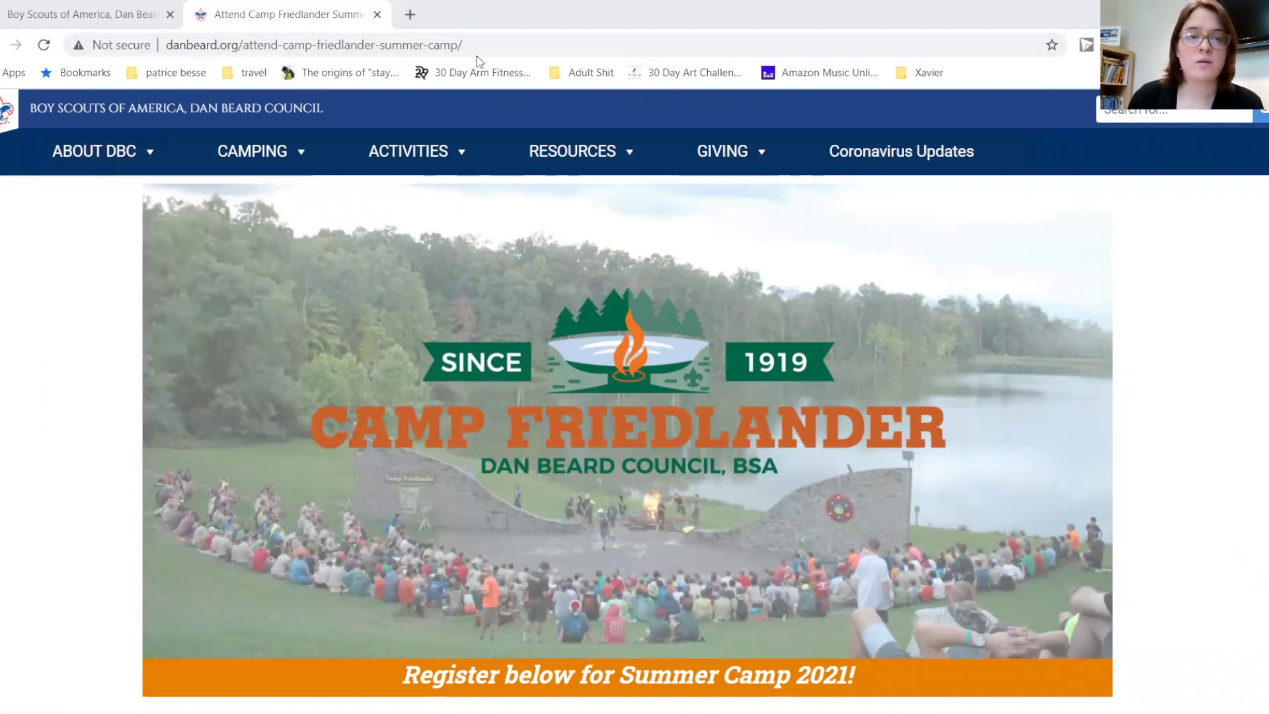
# Leave the camp page and reach MyCouncil via danbeard.org's CAMPING > Manage Camp Registrations
pyautogui.scroll(-5, 117, 259)
pyautogui.scroll(-20, 120, 259)
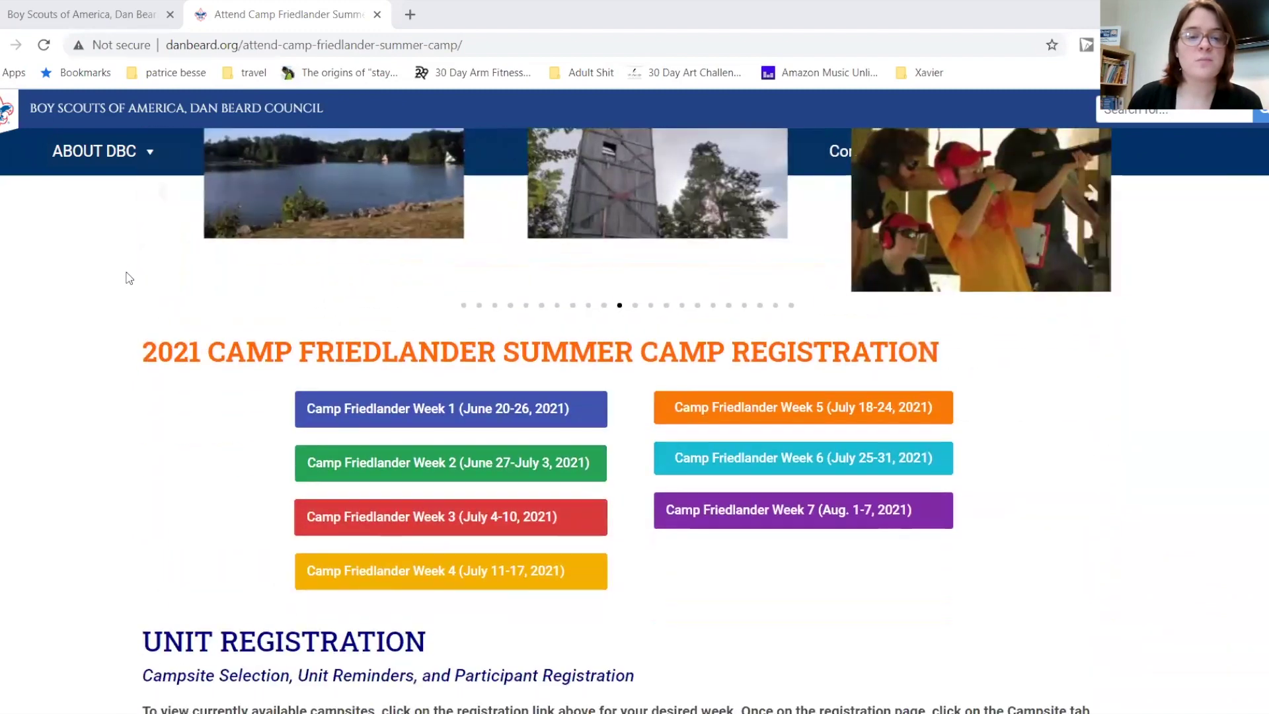
pyautogui.scroll(-1, 130, 302)
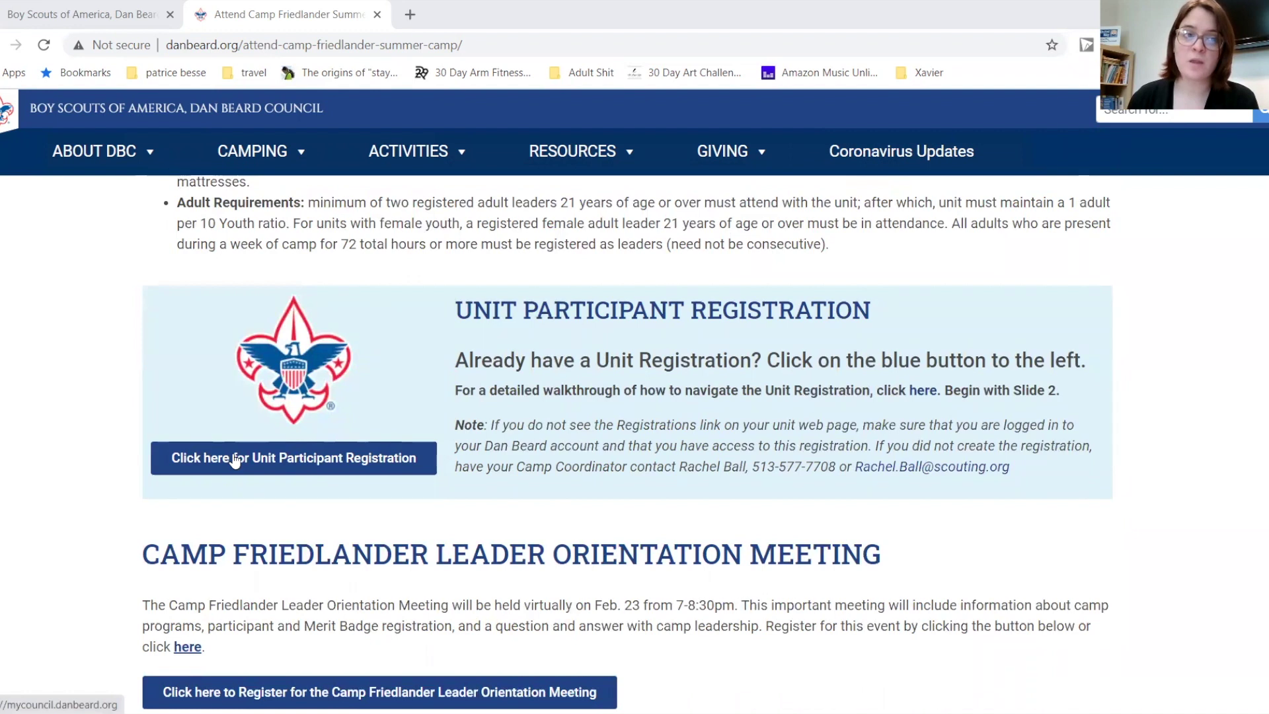
pyautogui.click(91, 8)
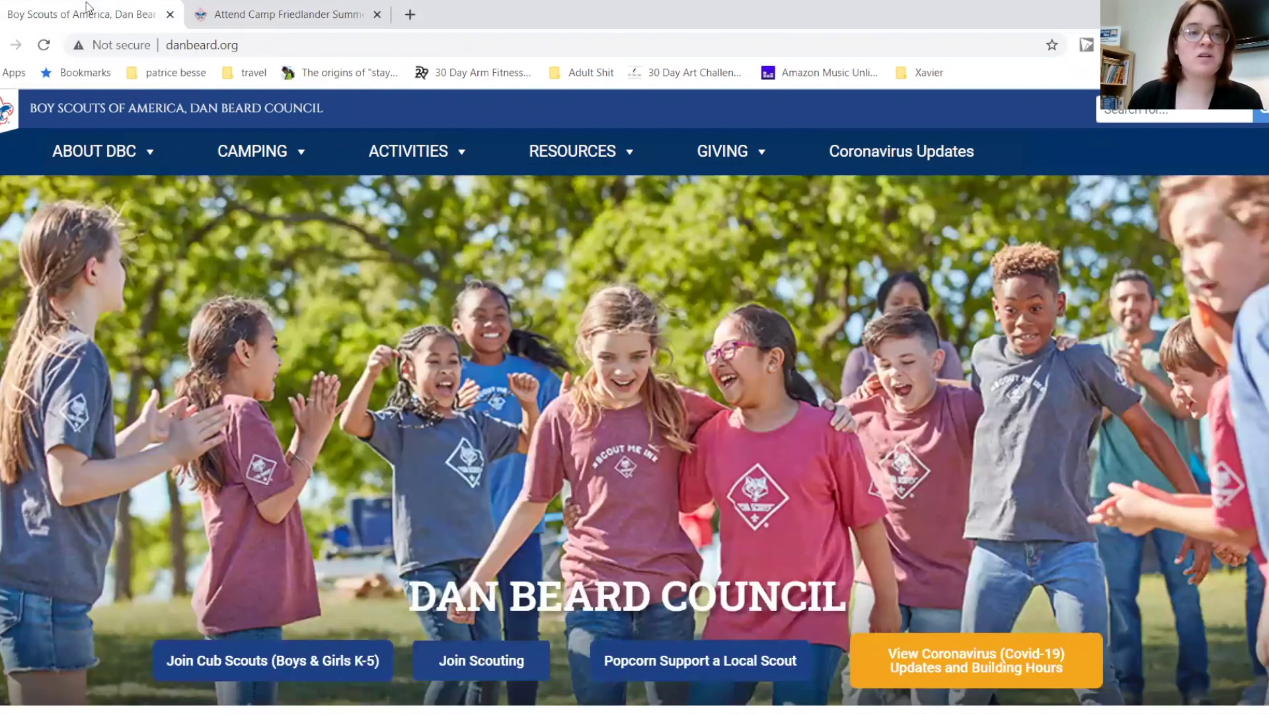
pyautogui.moveTo(254, 156)
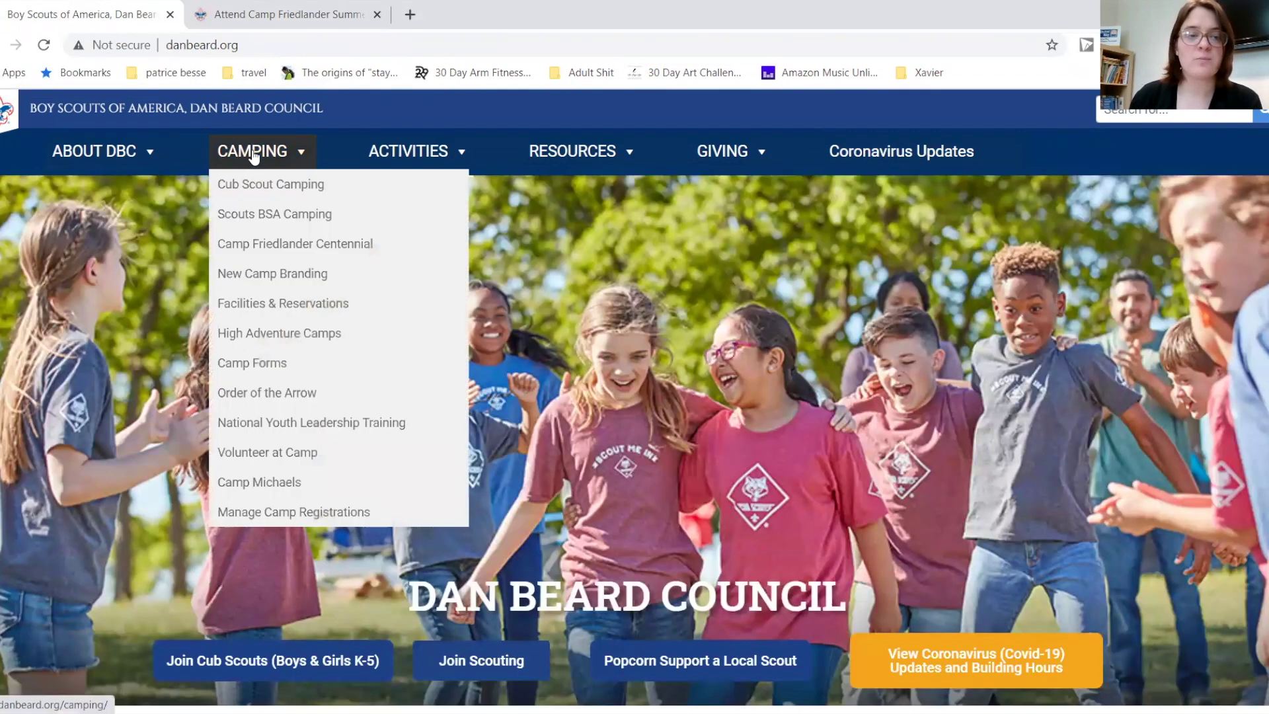
pyautogui.click(298, 512)
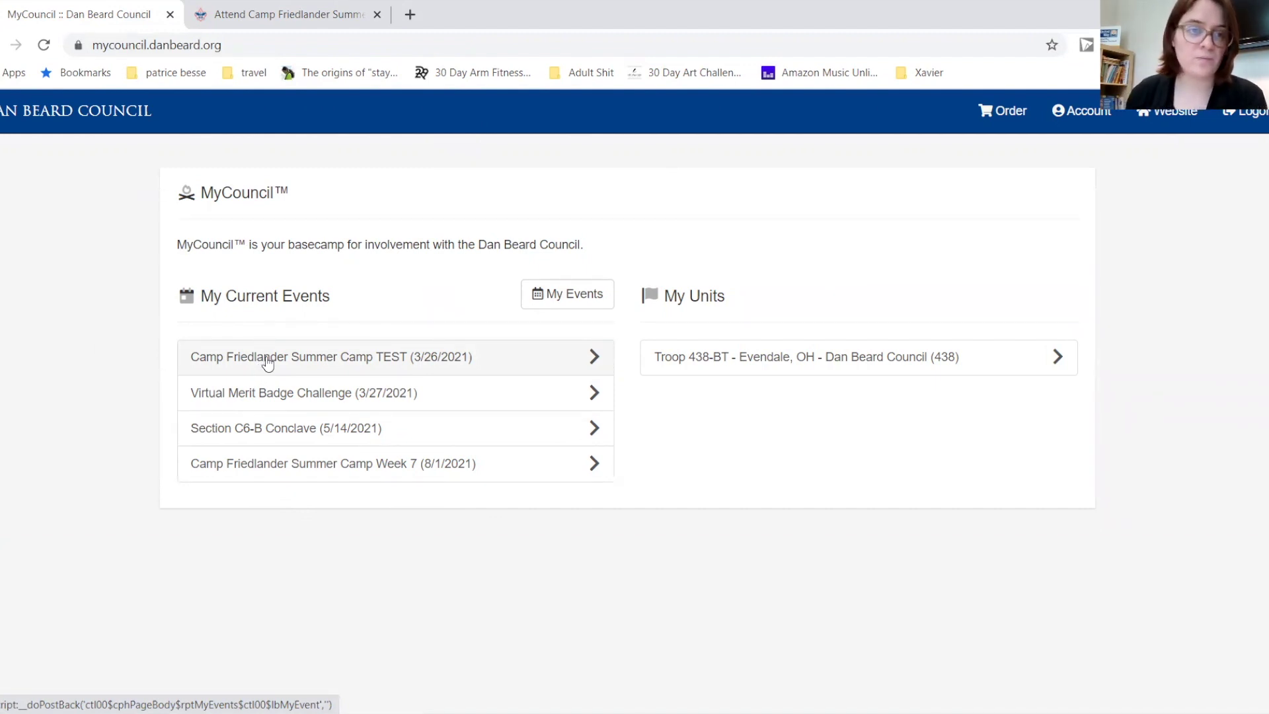
# Open the Camp Friedlander Summer Camp TEST event, then Troop 438-BT's group dashboard
pyautogui.click(259, 371)
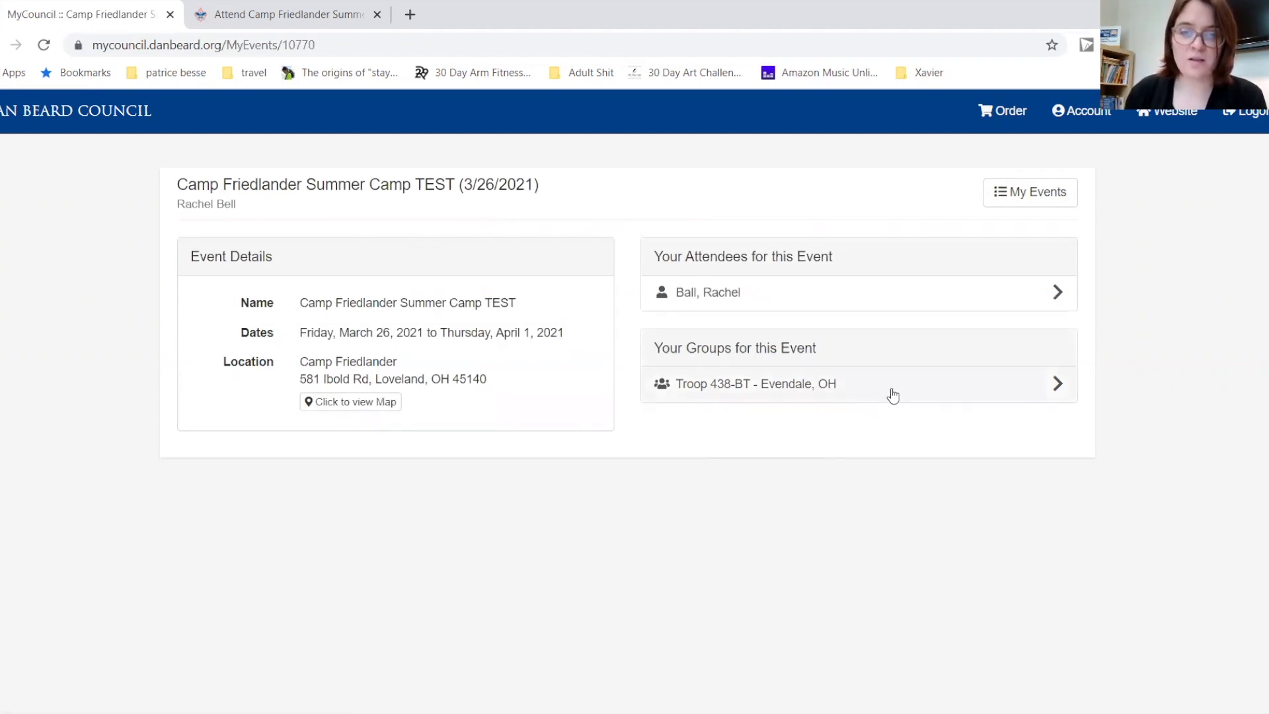
pyautogui.click(752, 389)
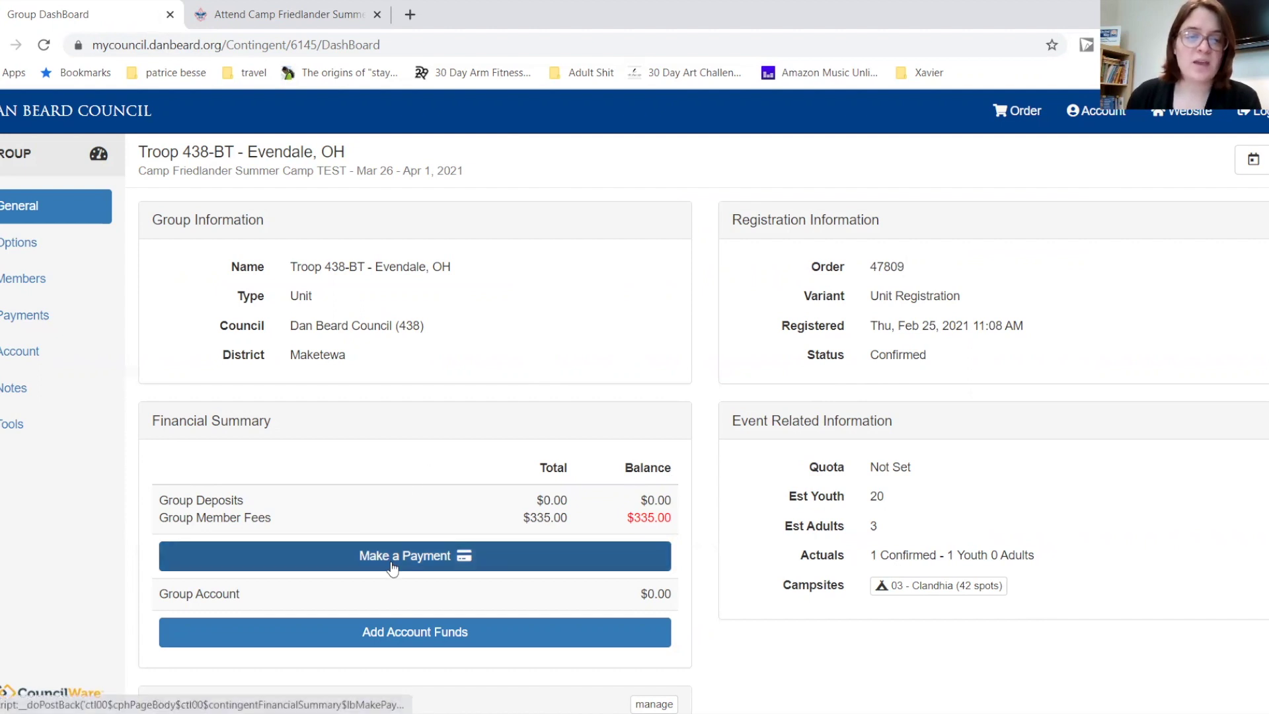
# Open Troop 438-BT's contact management and begin adding a new current contact
pyautogui.scroll(-1, 423, 532)
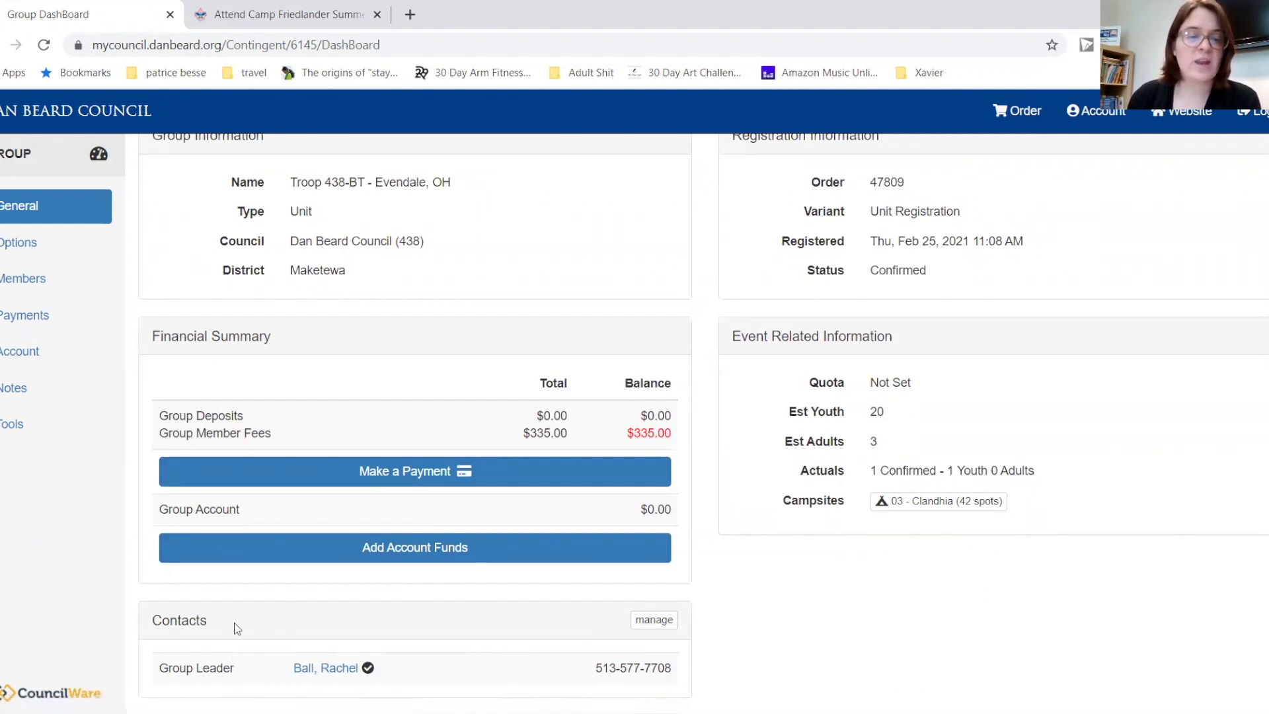
pyautogui.click(653, 620)
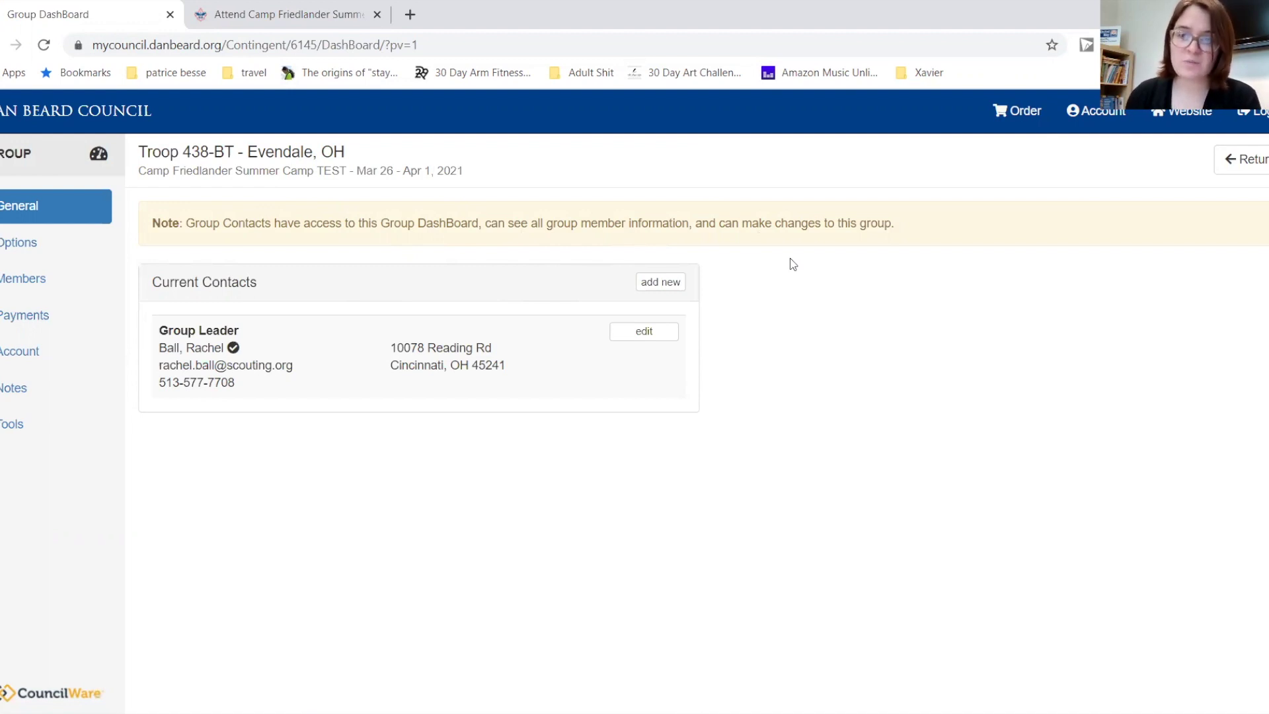
pyautogui.click(660, 282)
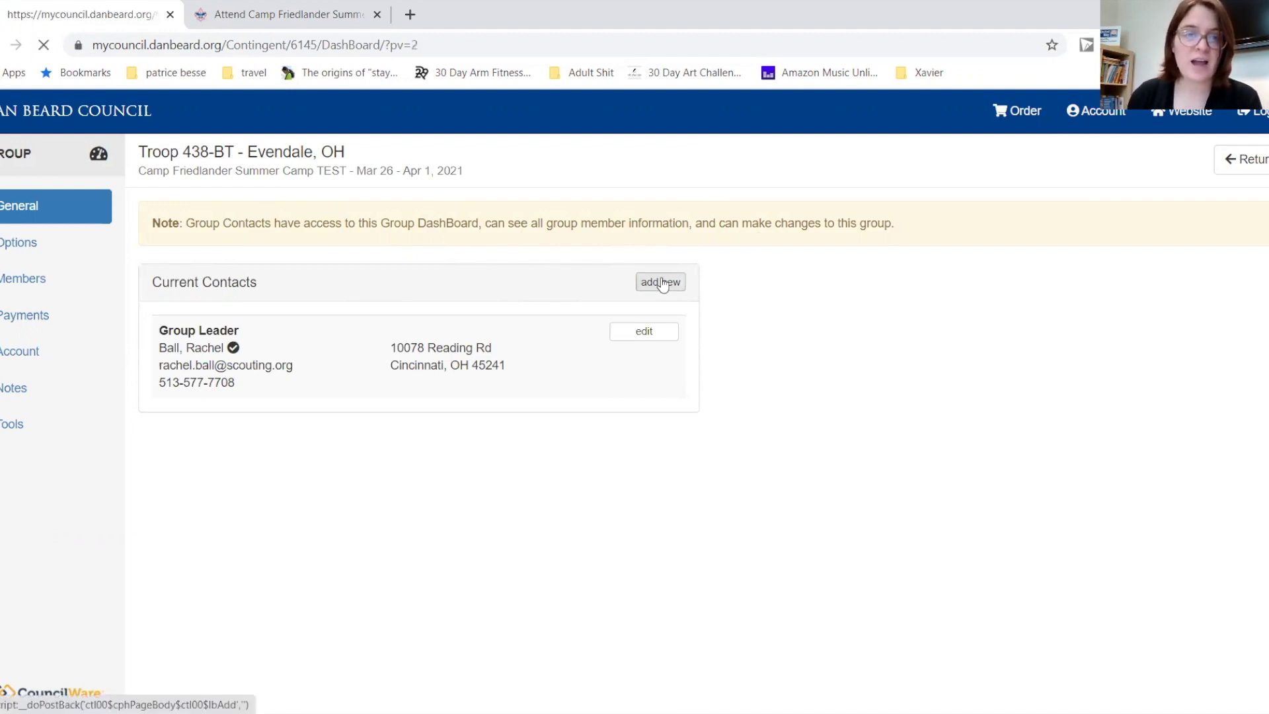
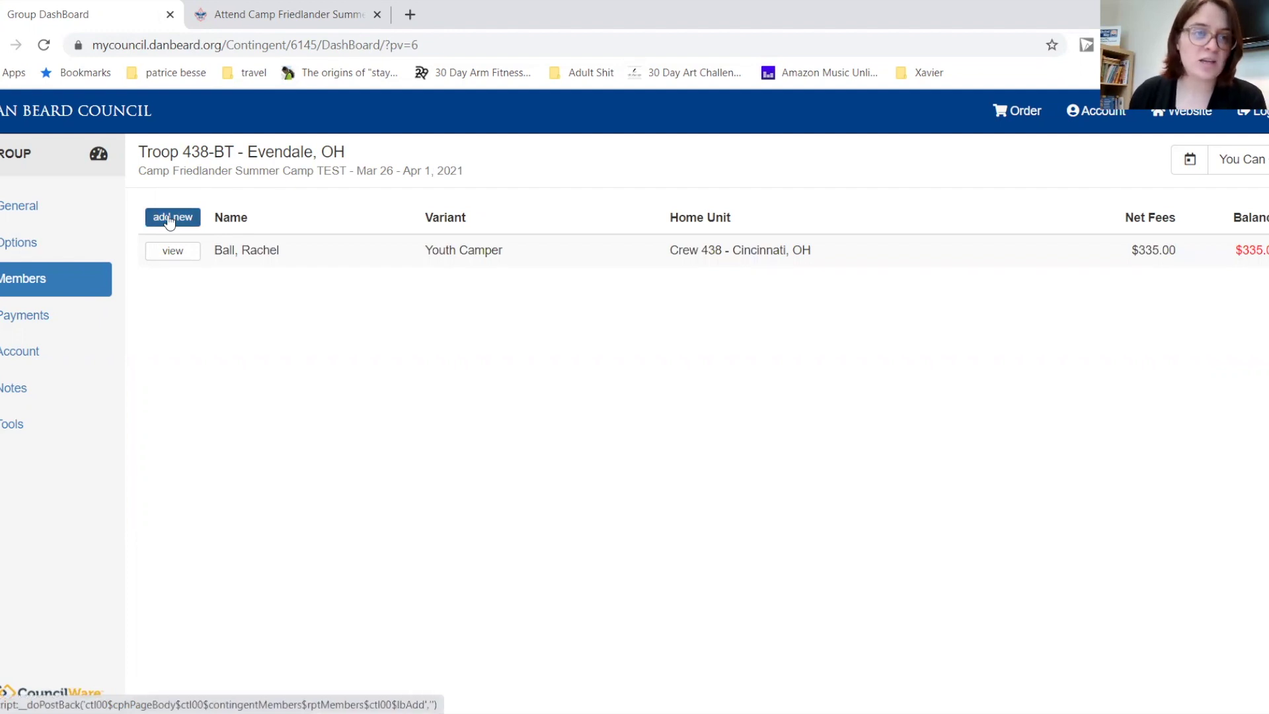
pyautogui.click(169, 219)
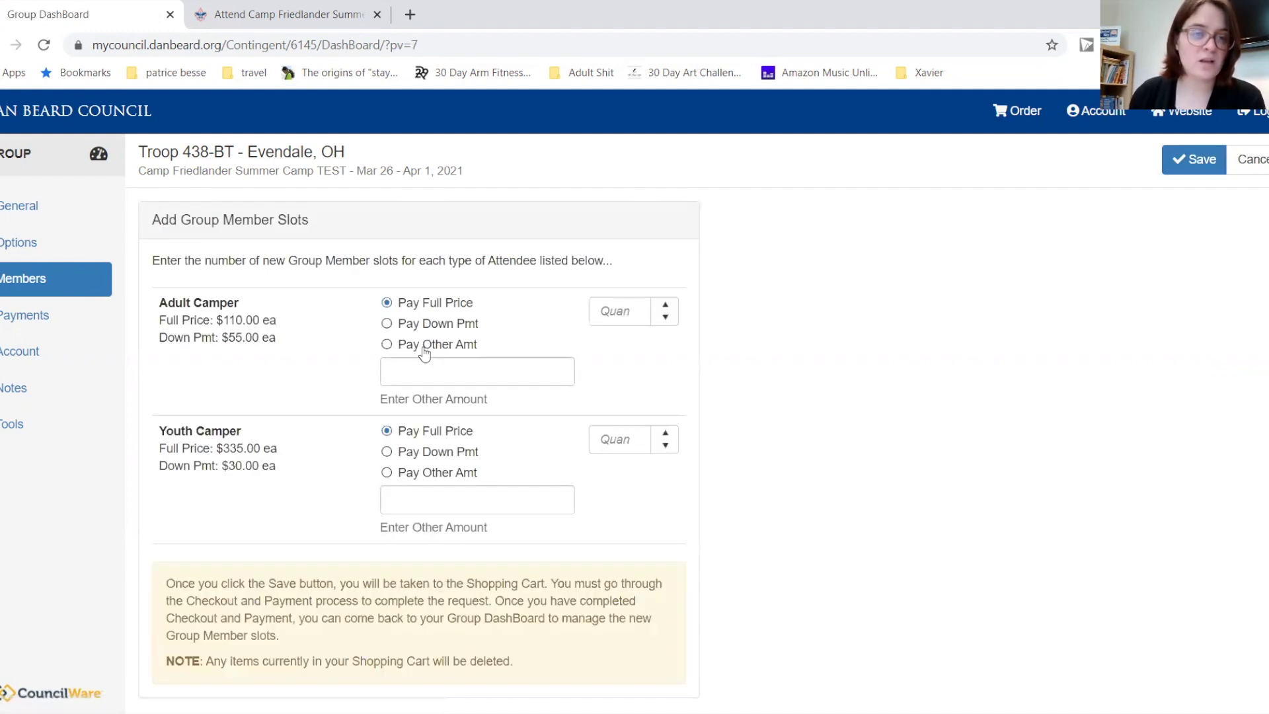
pyautogui.click(386, 324)
pyautogui.click(388, 453)
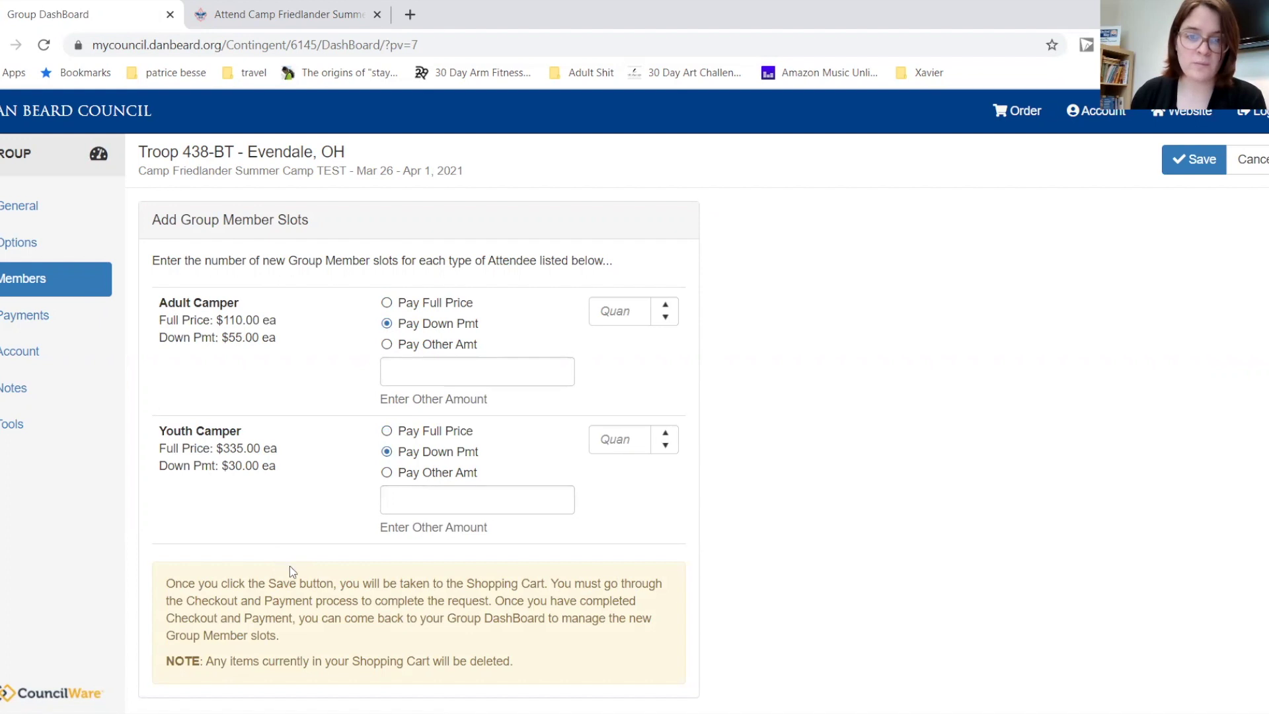
pyautogui.click(665, 306)
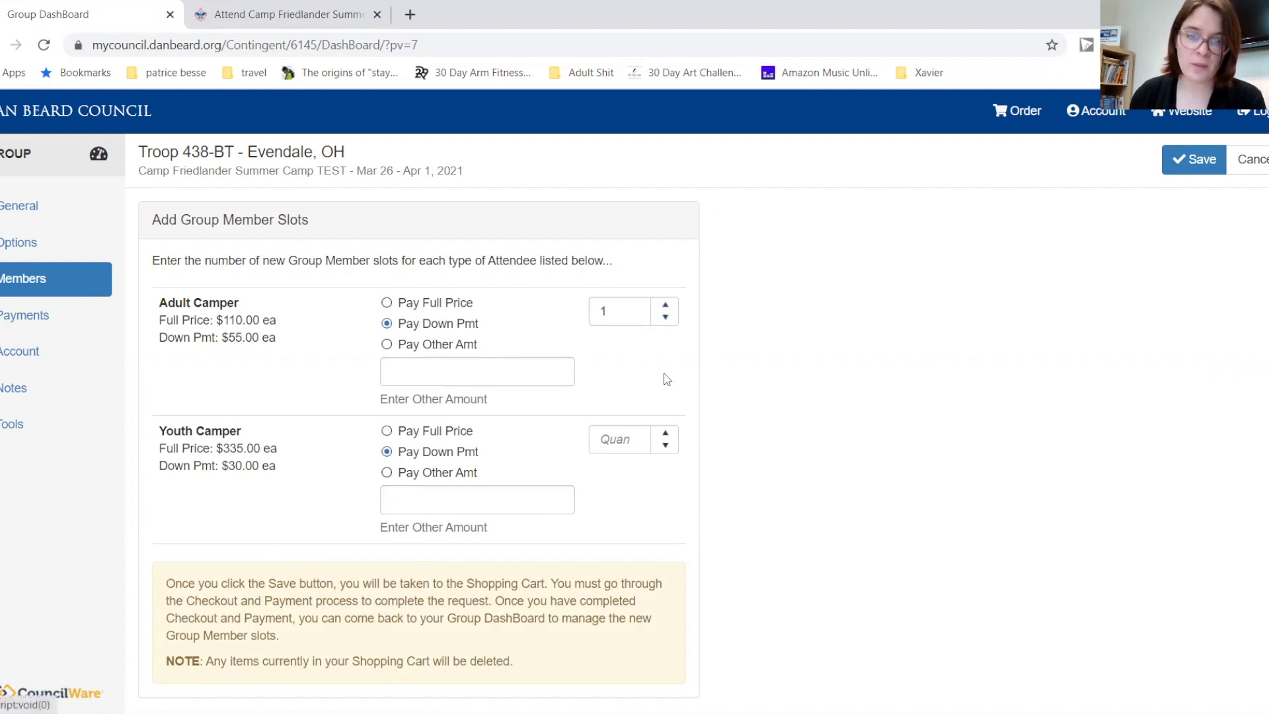
pyautogui.click(665, 434)
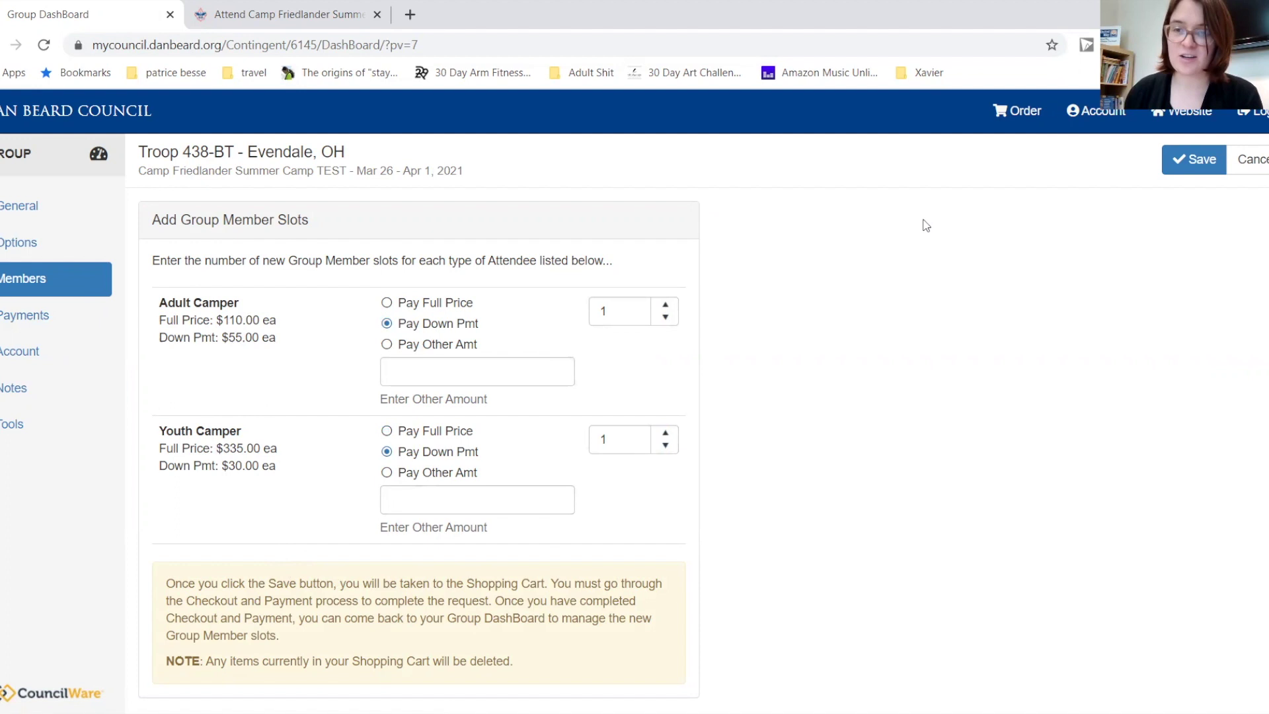
pyautogui.click(1259, 162)
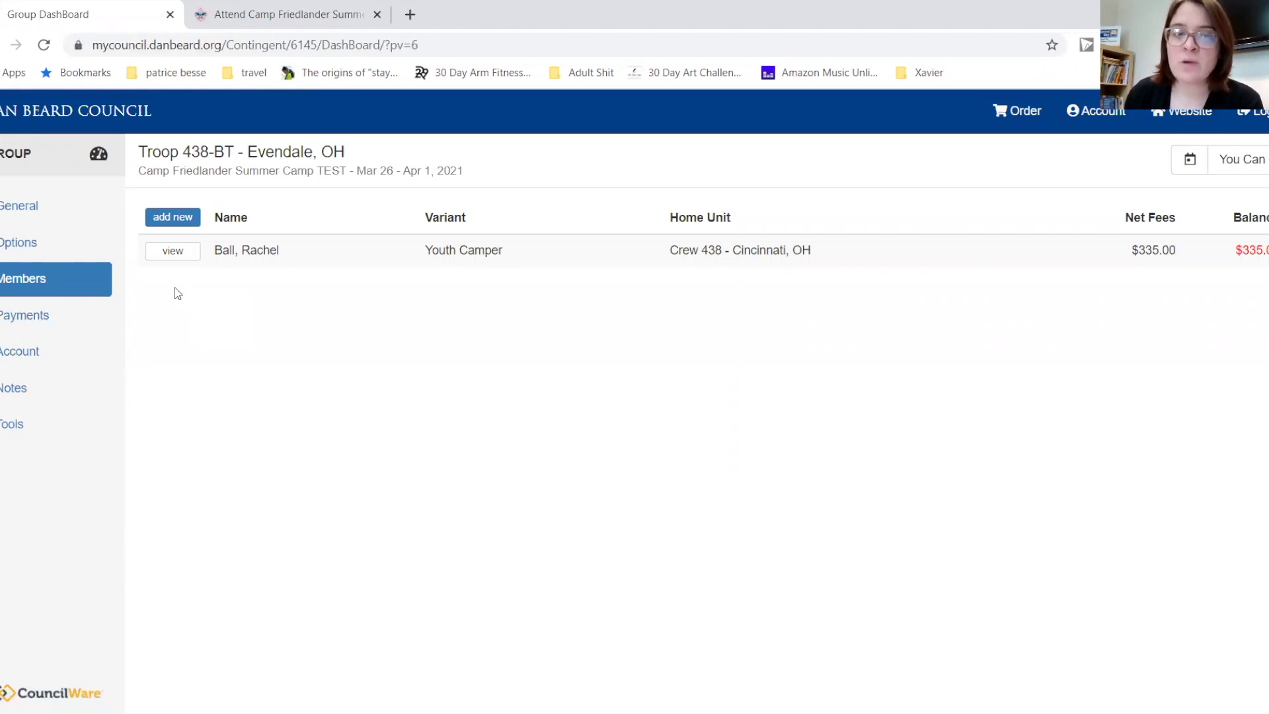
# Open the Youth Camper's member page and view its Options and Activities calendar of Archery and Camping
pyautogui.click(173, 251)
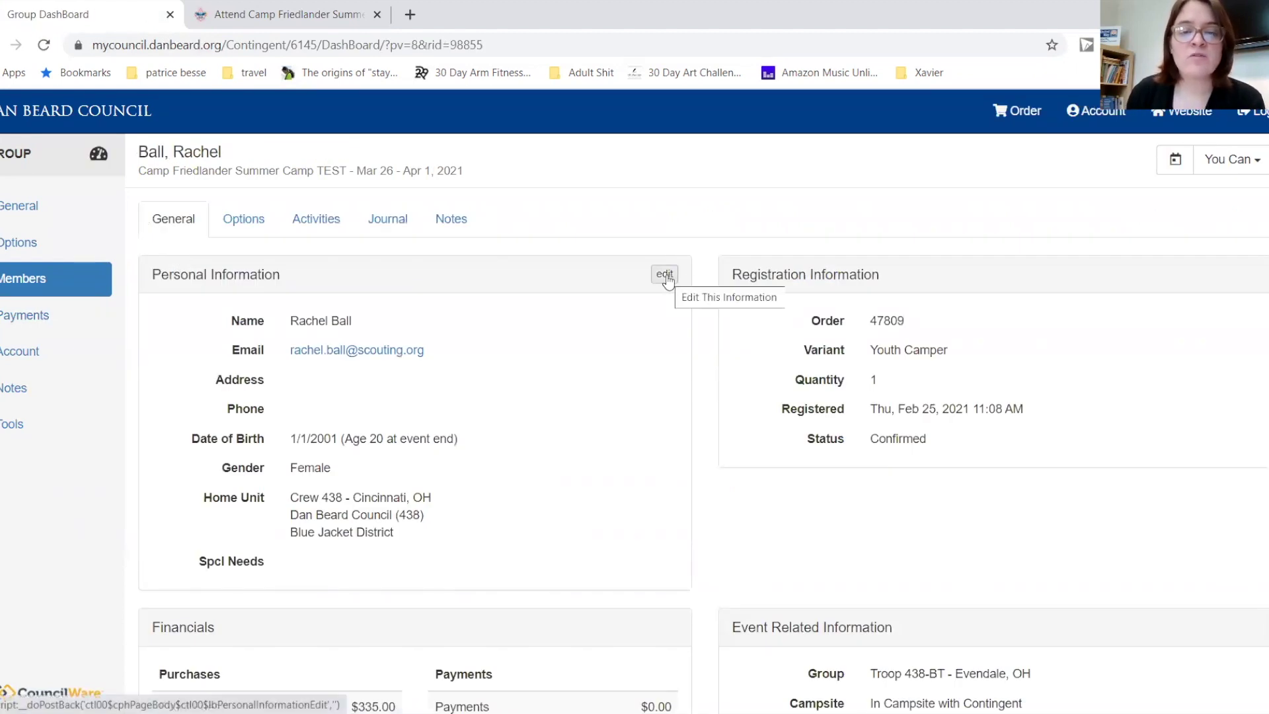
pyautogui.scroll(-2, 659, 312)
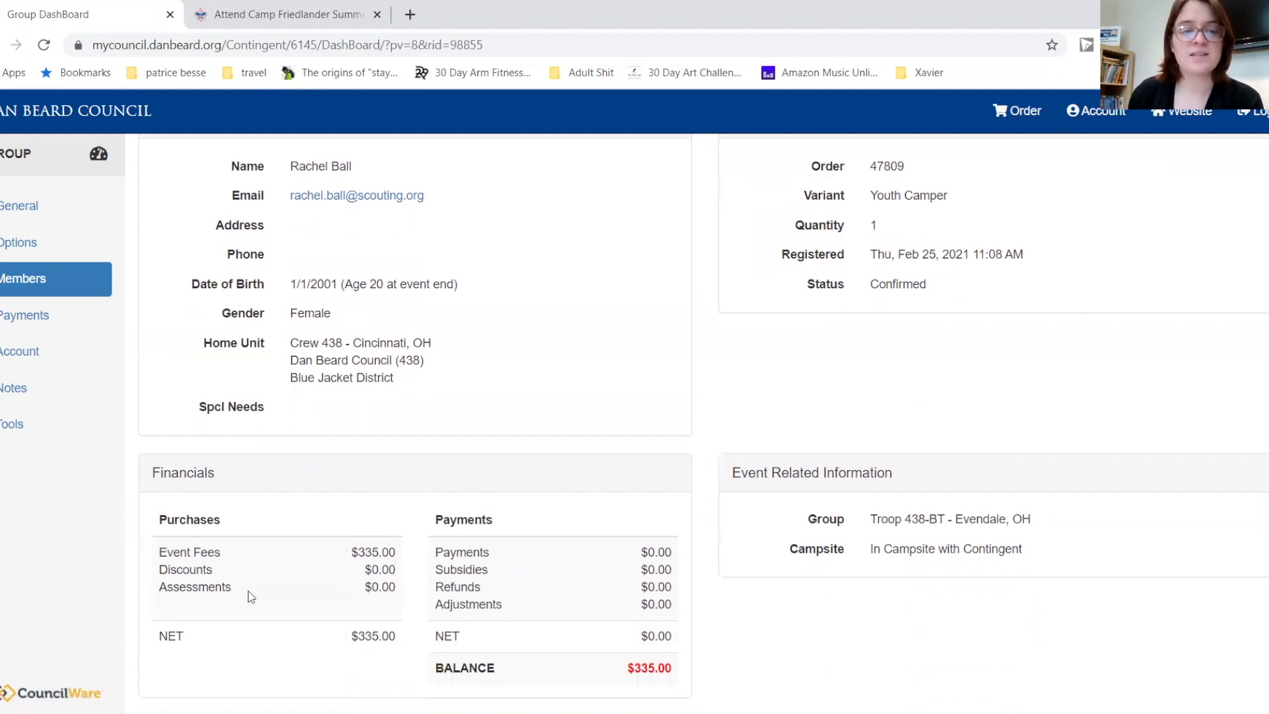
pyautogui.scroll(2, 430, 567)
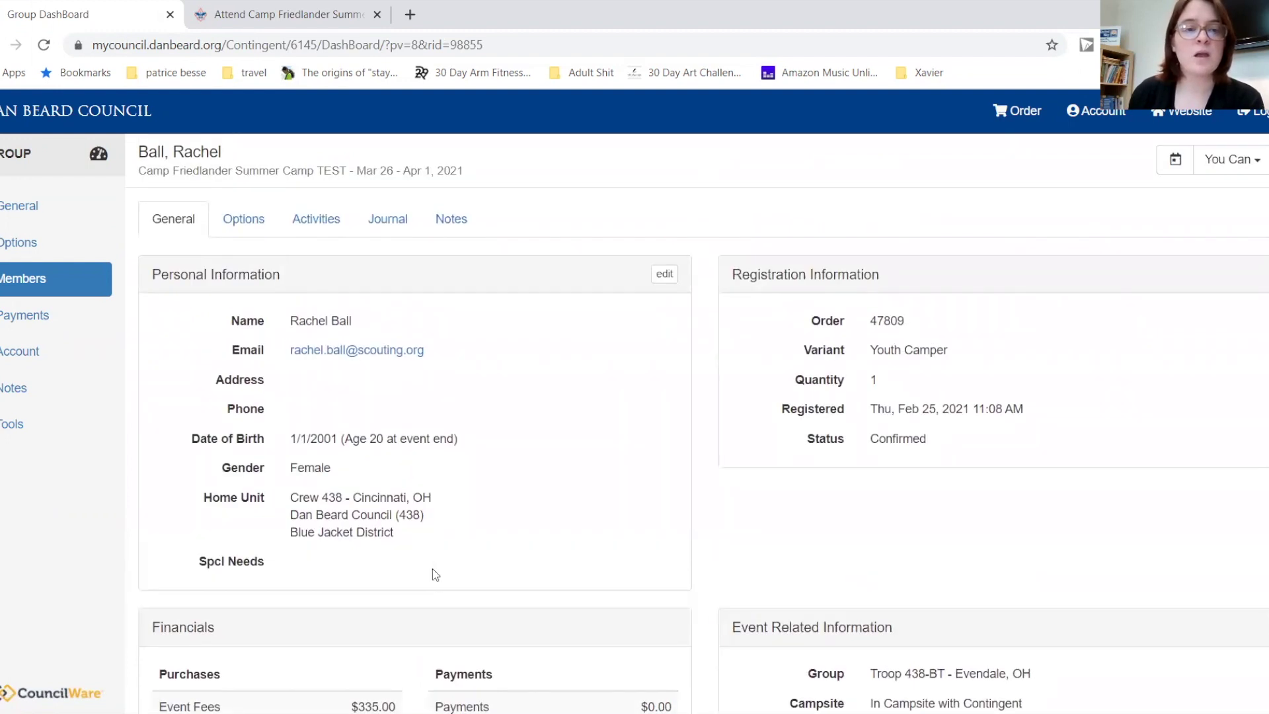
pyautogui.click(241, 221)
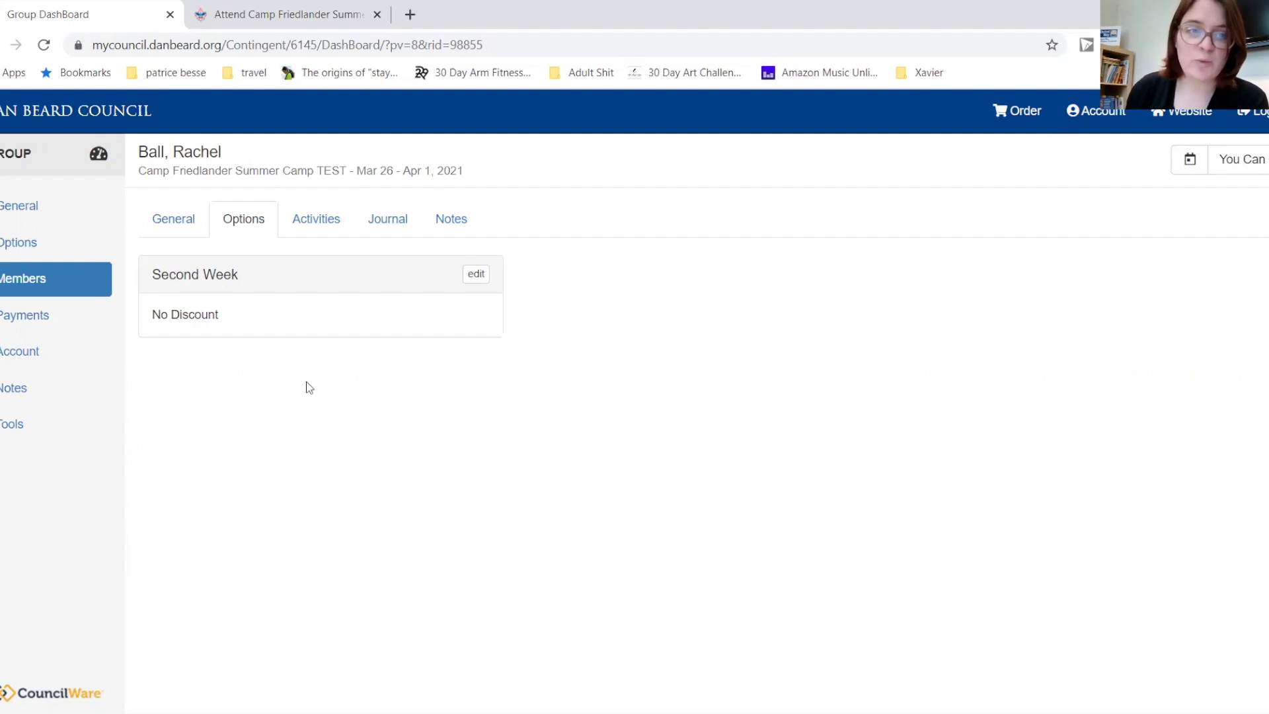
pyautogui.click(315, 229)
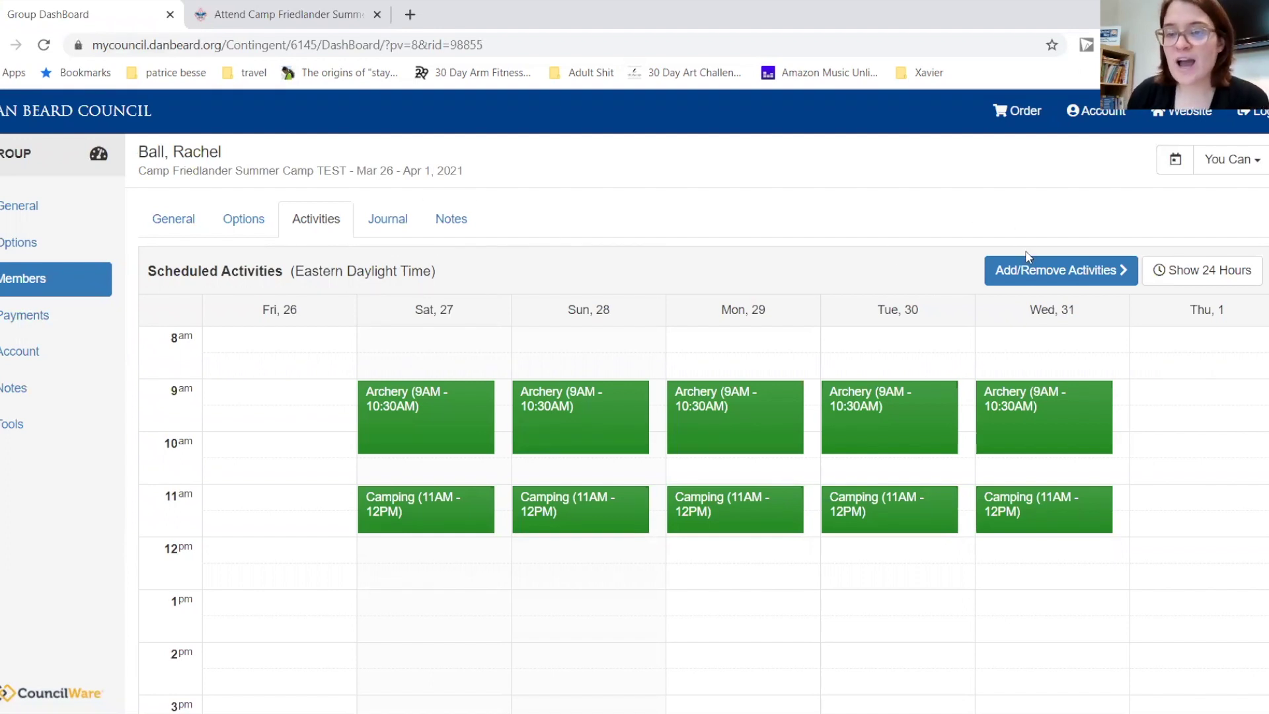
# Add the daily Astronomy 3PM - 4PM session to the camper's activity schedule
pyautogui.click(1037, 281)
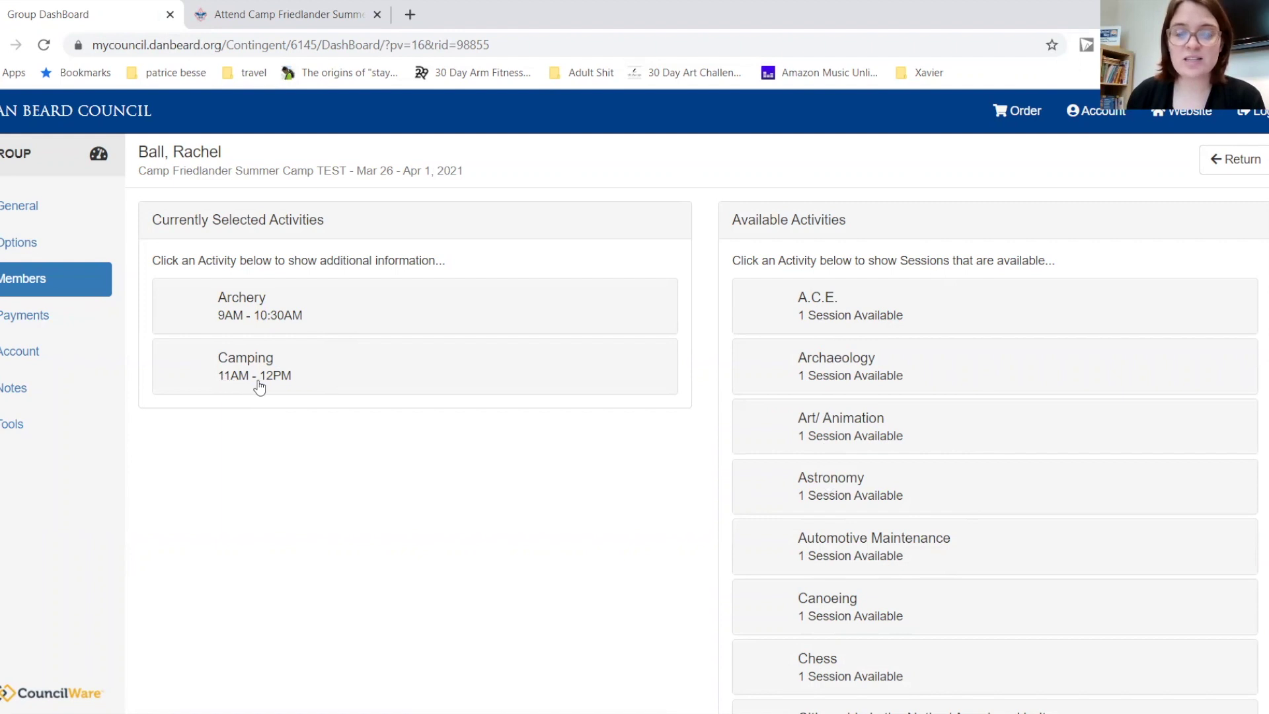
pyautogui.scroll(-4, 934, 326)
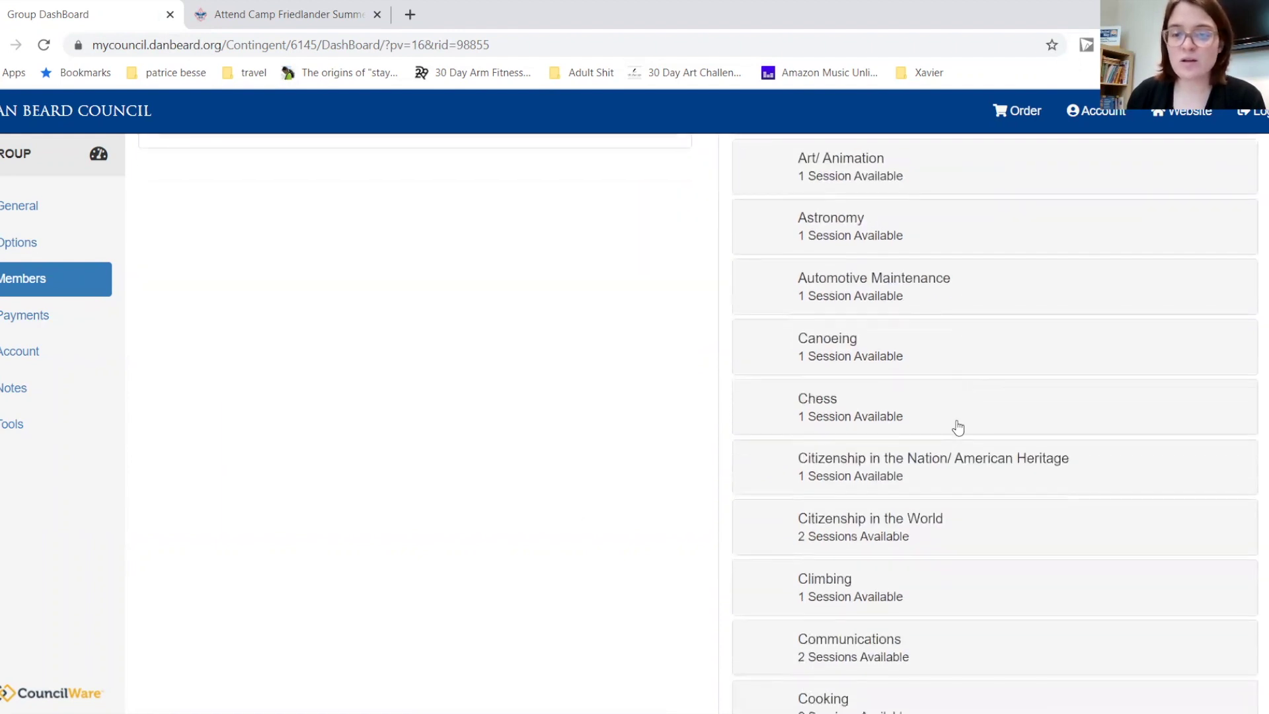
pyautogui.scroll(4, 926, 416)
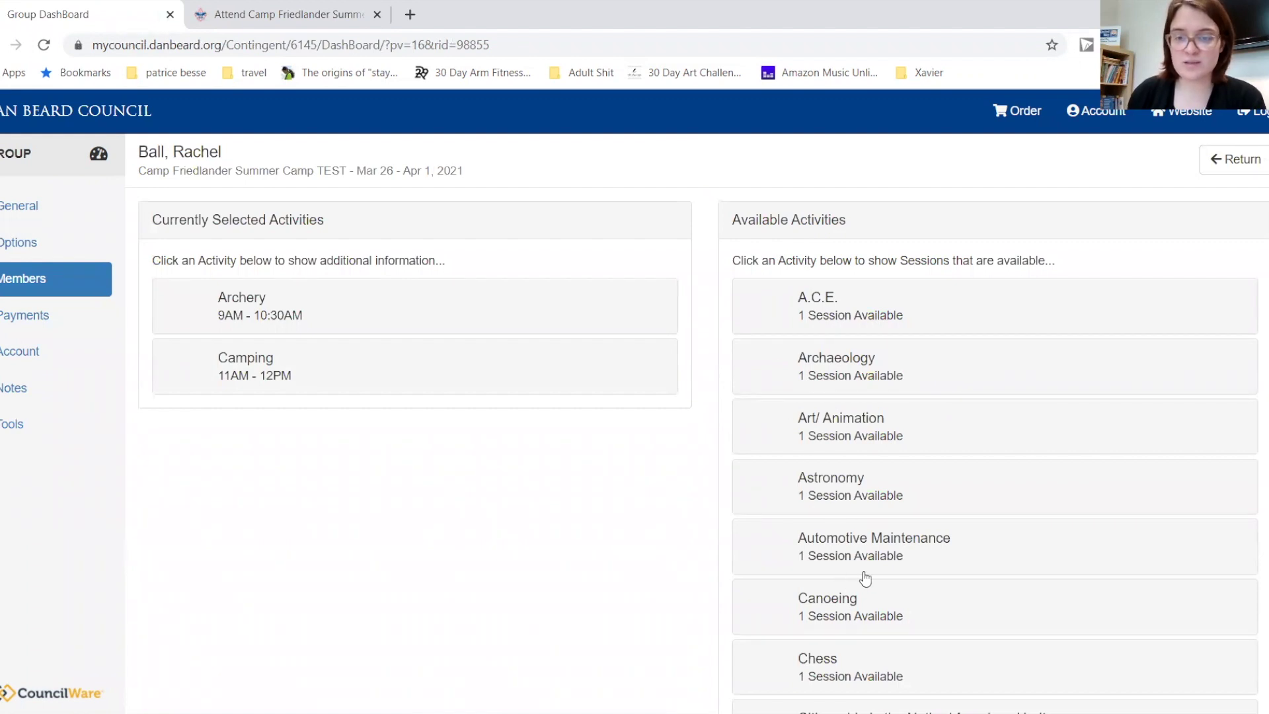
pyautogui.click(862, 492)
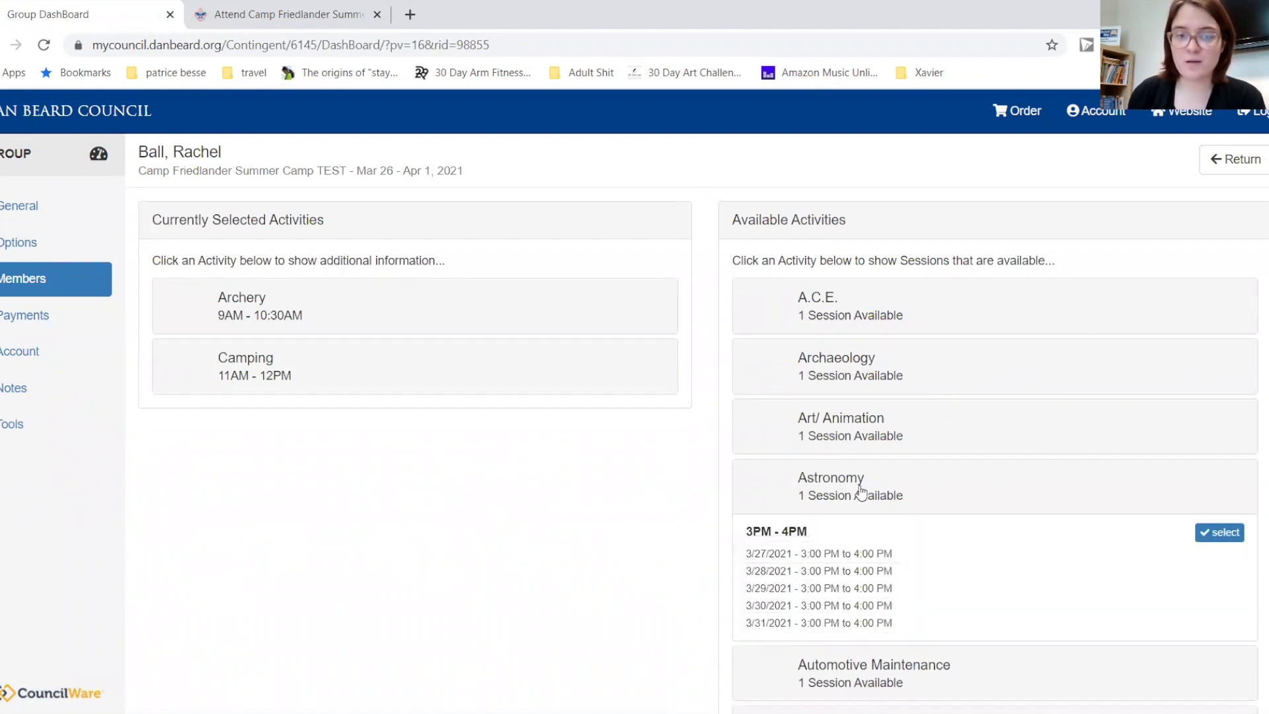
pyautogui.click(1225, 534)
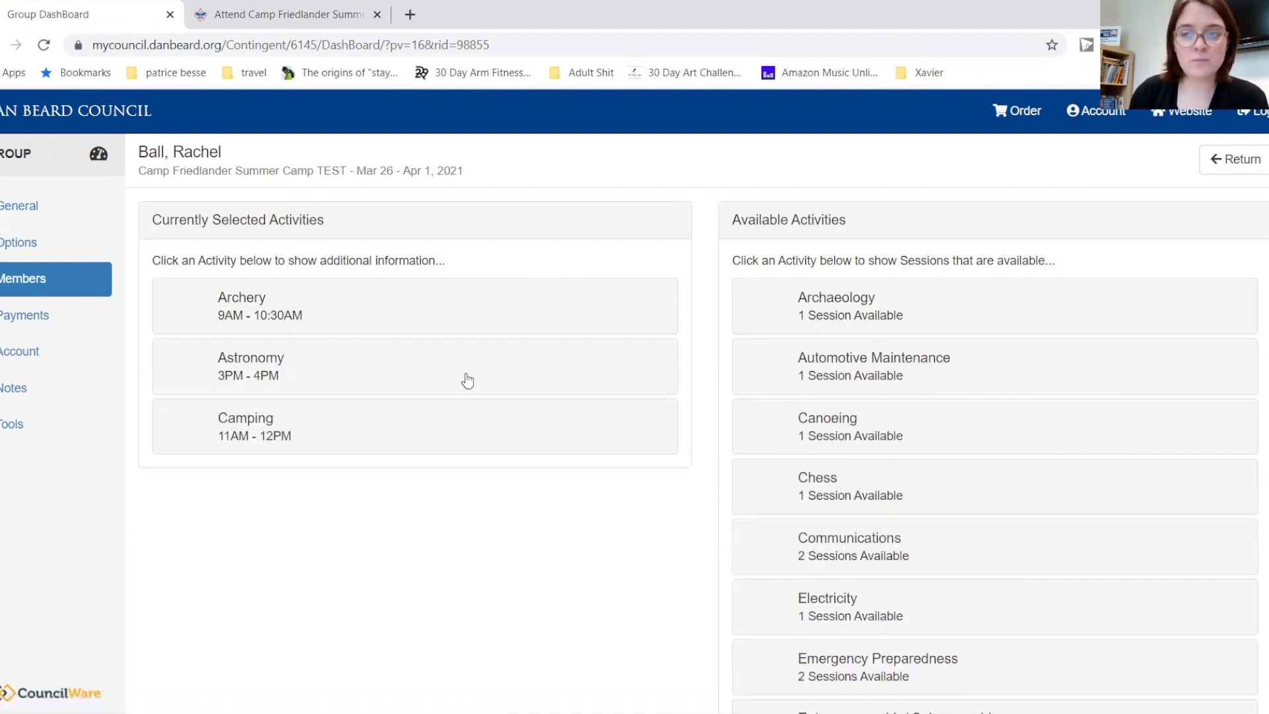
pyautogui.click(1241, 161)
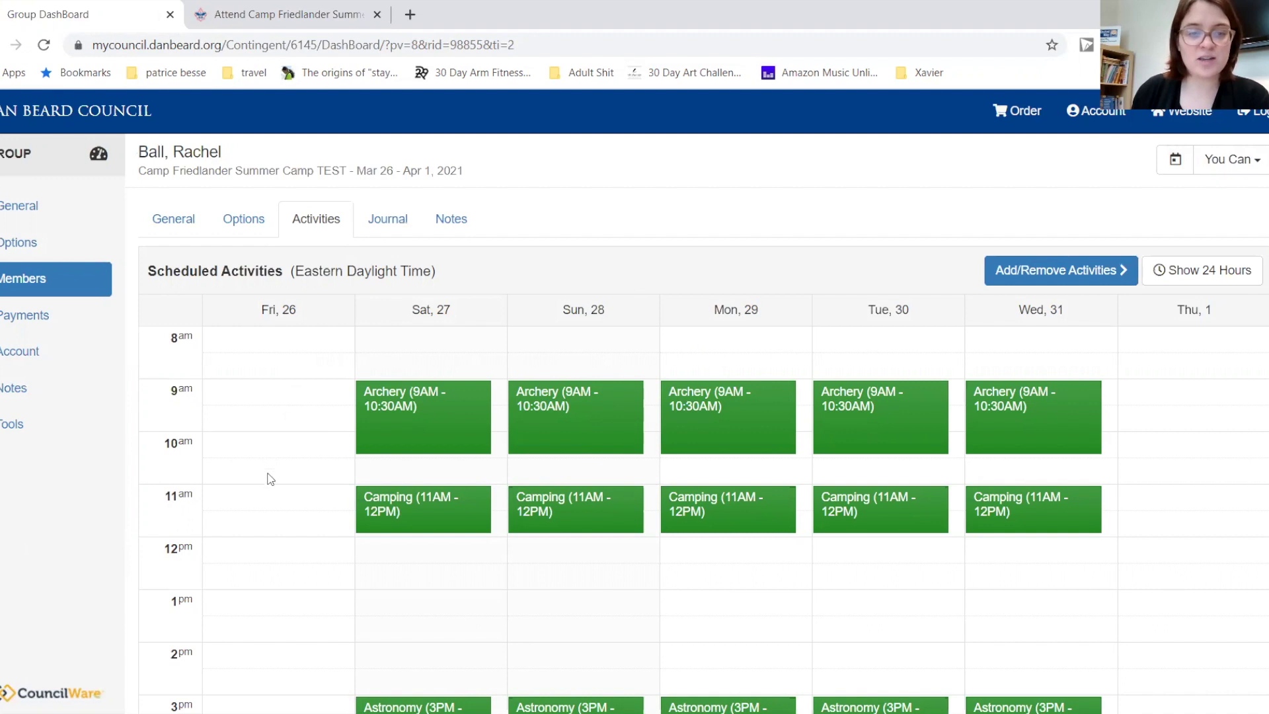
pyautogui.scroll(-4, 270, 486)
pyautogui.scroll(4, 270, 498)
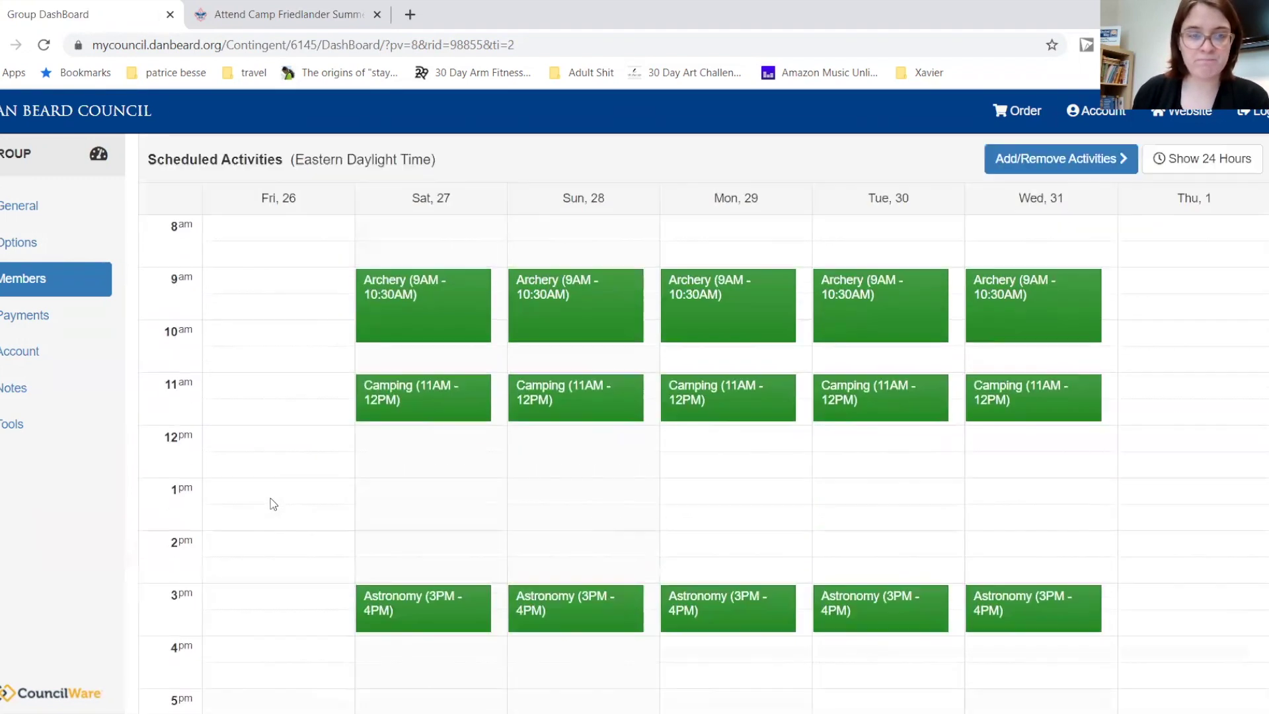
# Review the group's General, Payments, Account ledger and Tools pages, ending back on General
pyautogui.click(177, 220)
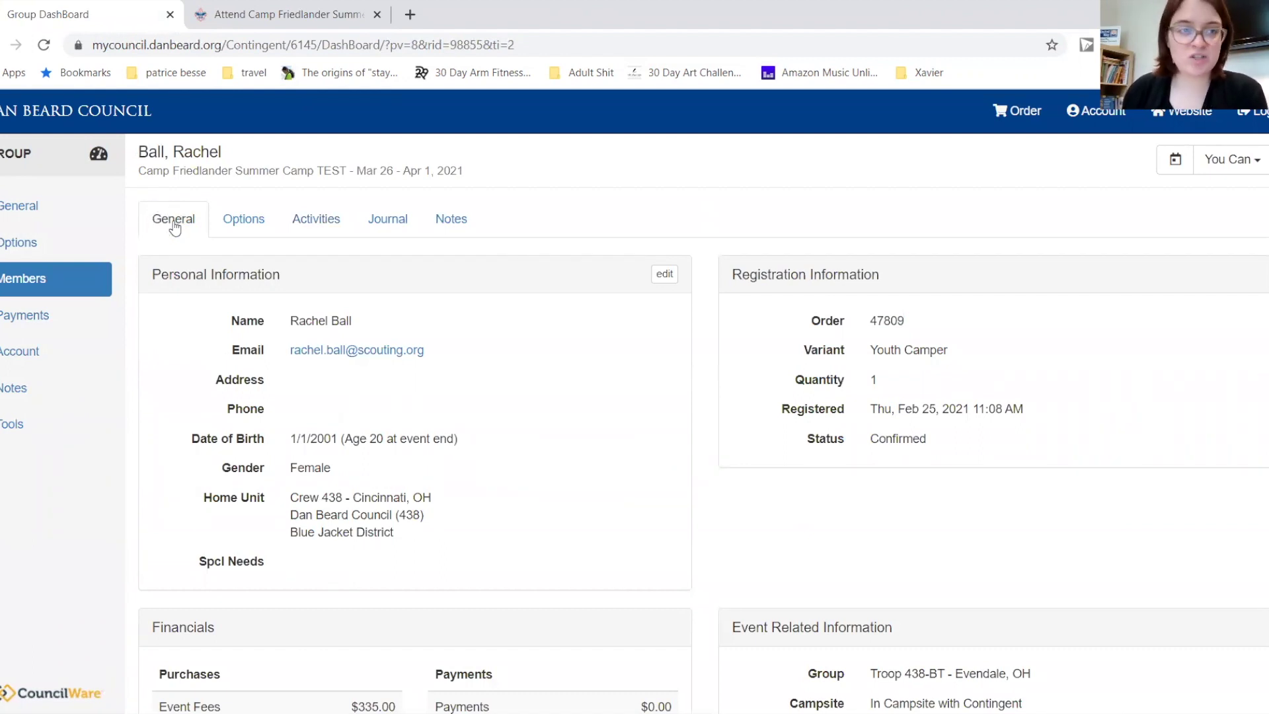
pyautogui.click(25, 325)
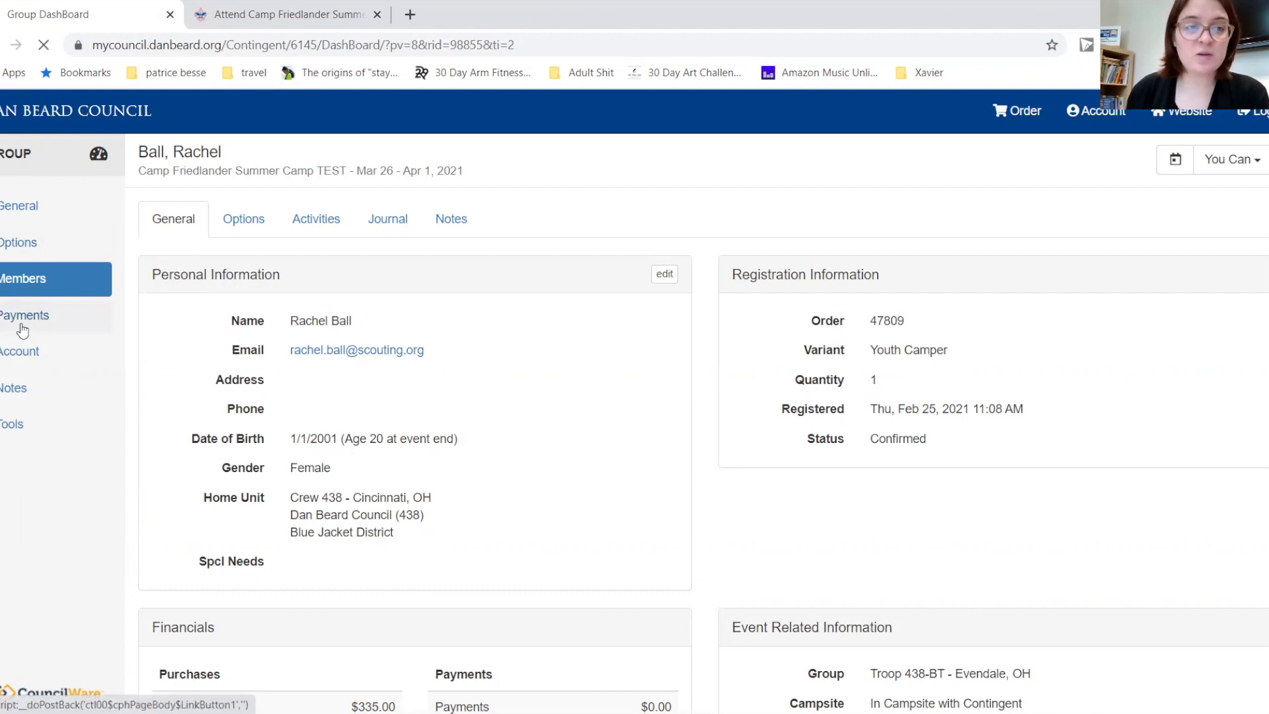
pyautogui.click(28, 362)
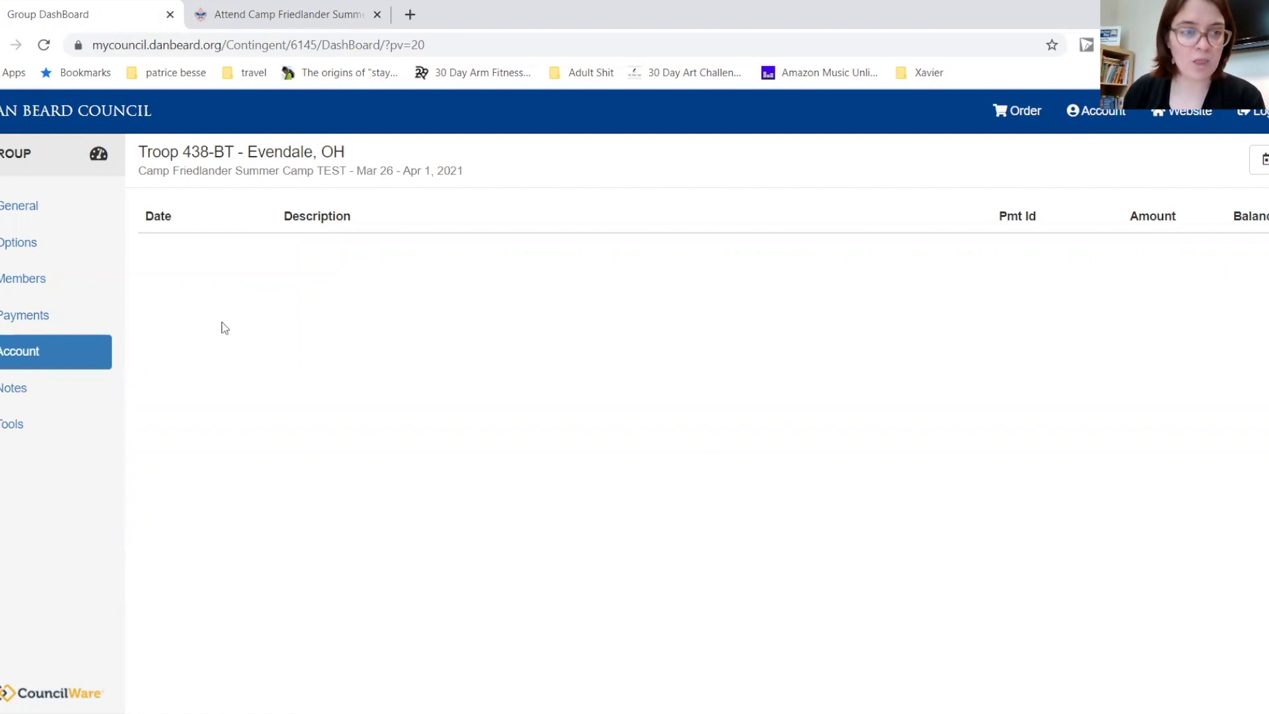
pyautogui.click(20, 425)
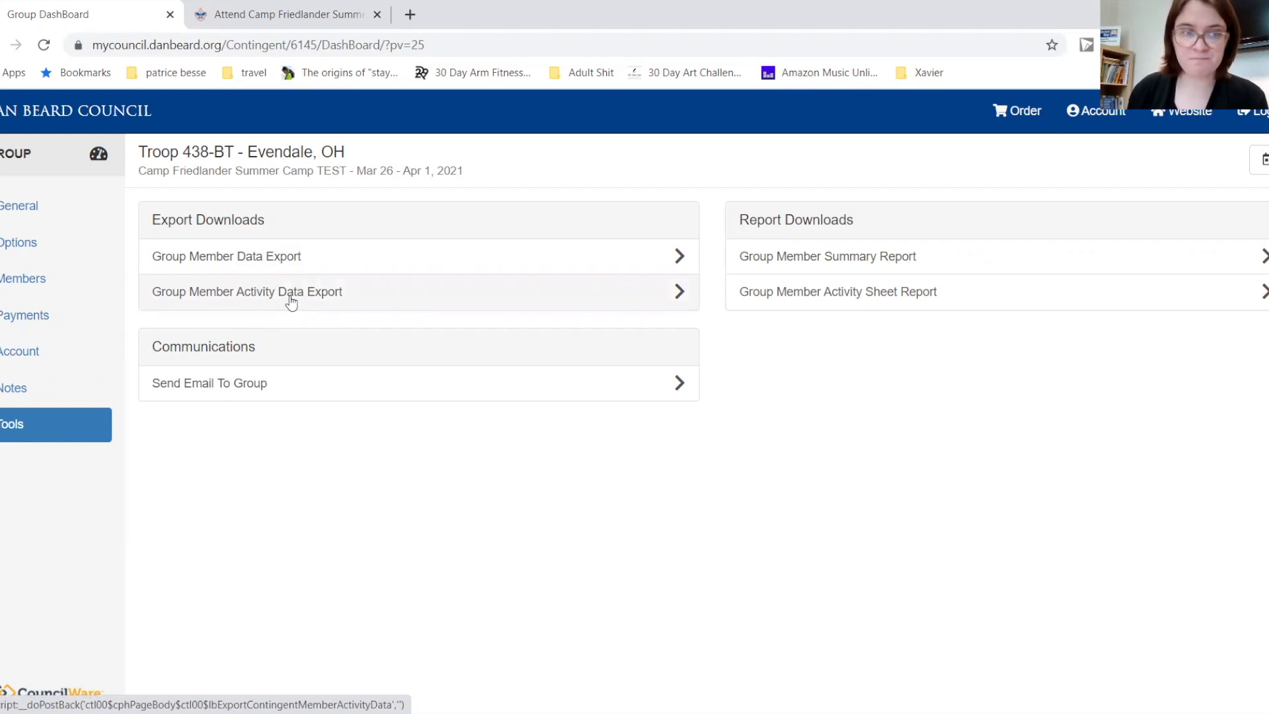
pyautogui.click(57, 206)
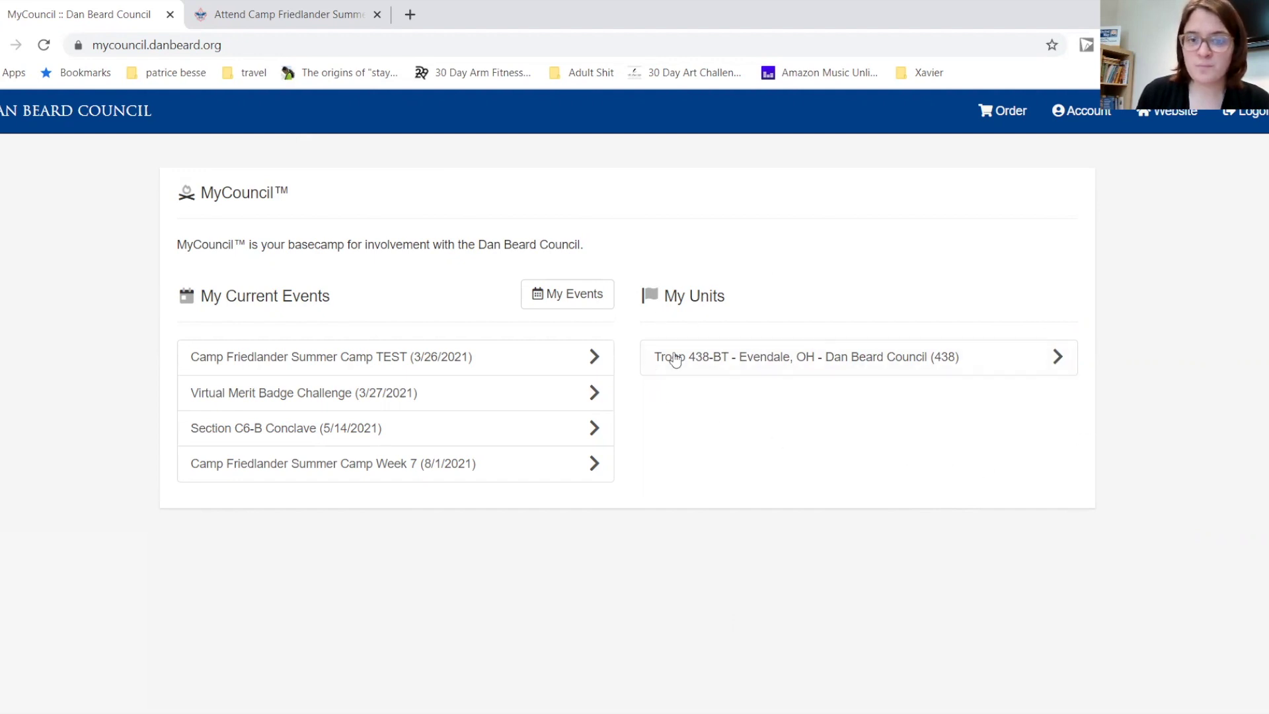
# Open the Troop 438-BT unit dashboard and its Users and Roles page under Setup / Tools
pyautogui.click(772, 365)
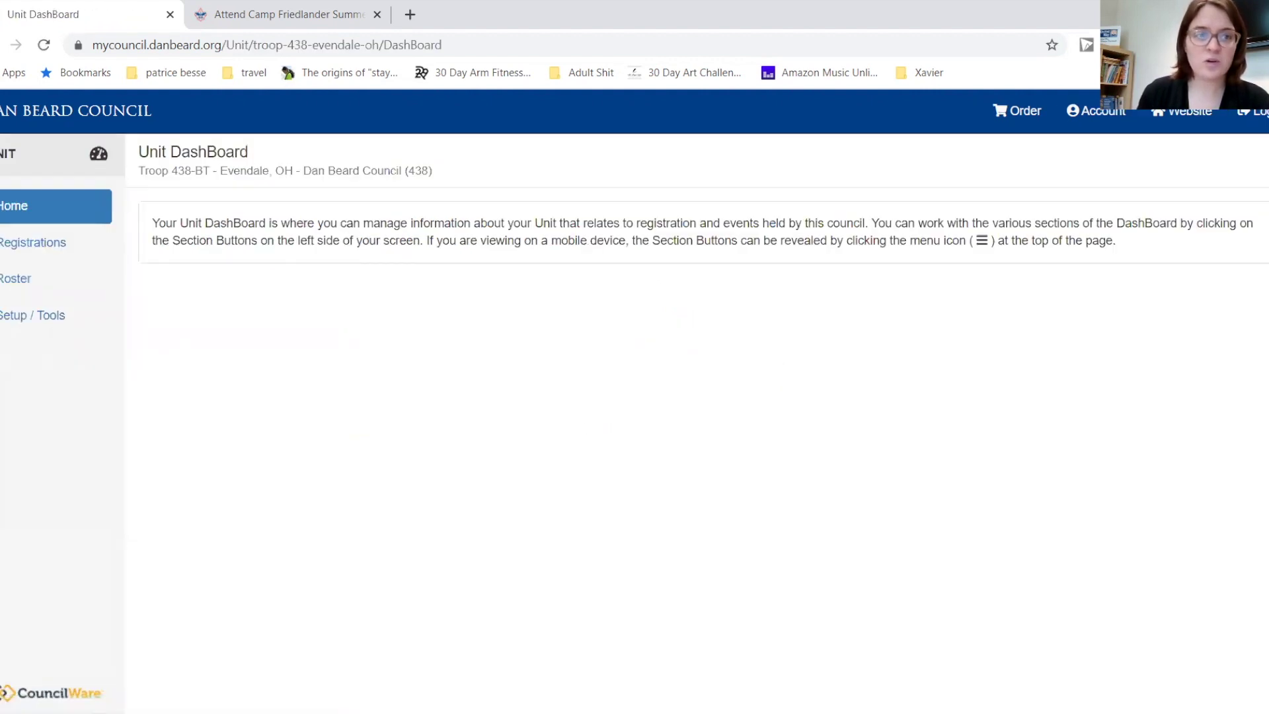
pyautogui.click(29, 321)
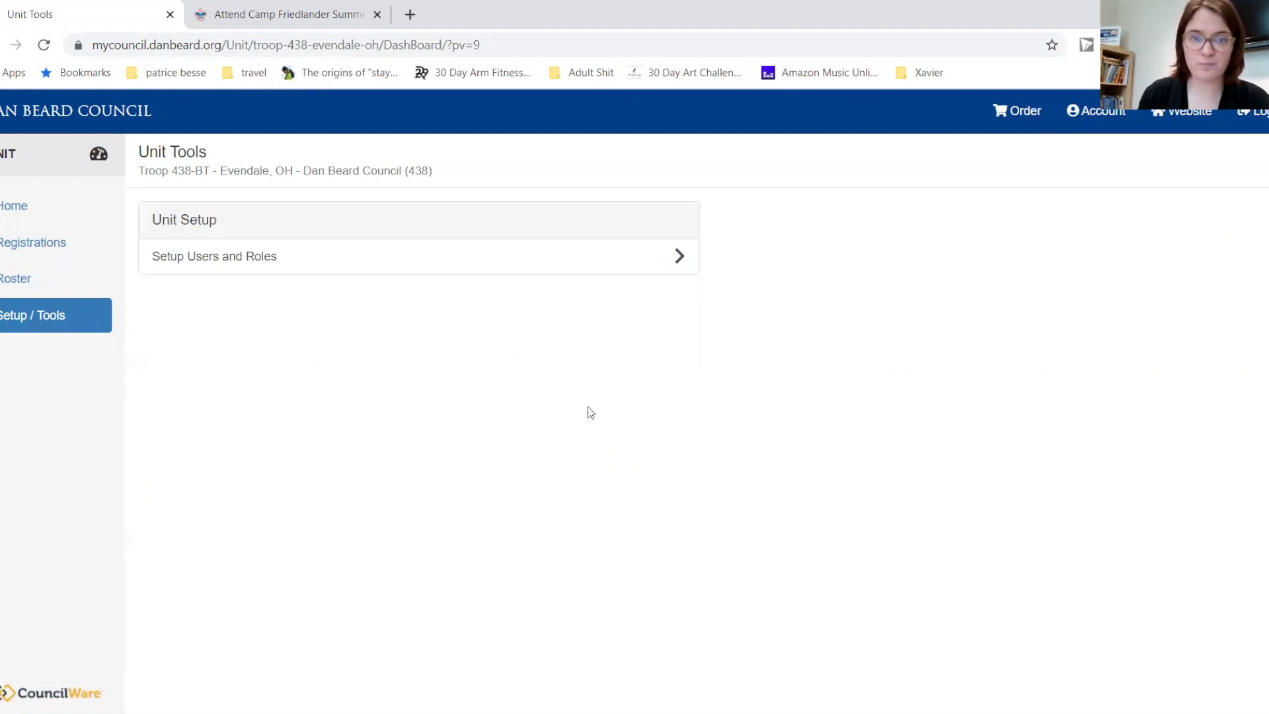
pyautogui.click(231, 271)
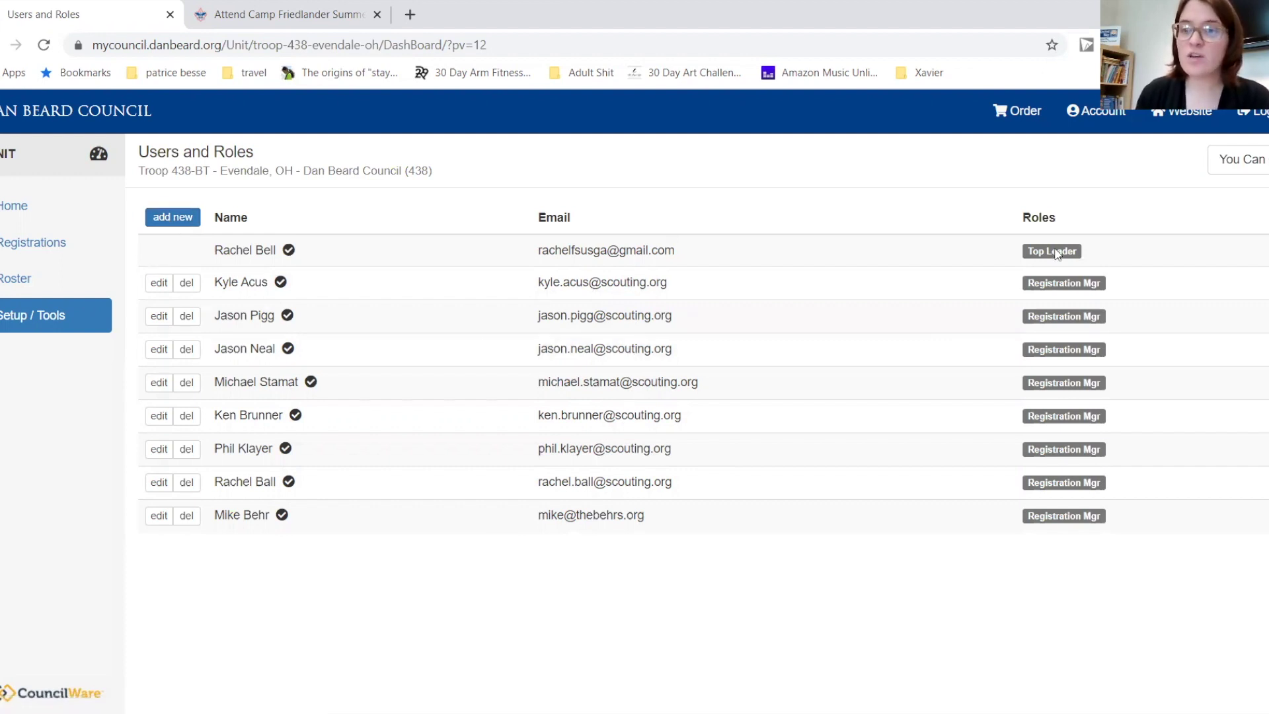
pyautogui.click(1239, 159)
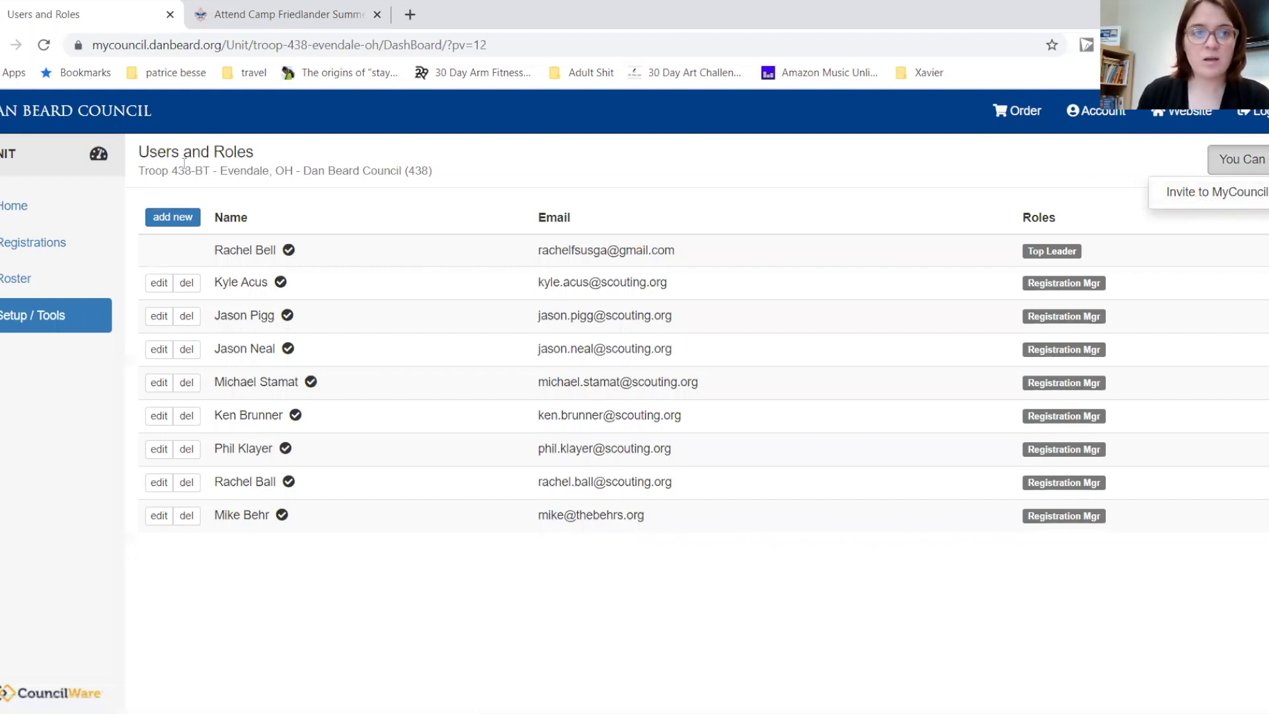
pyautogui.click(171, 223)
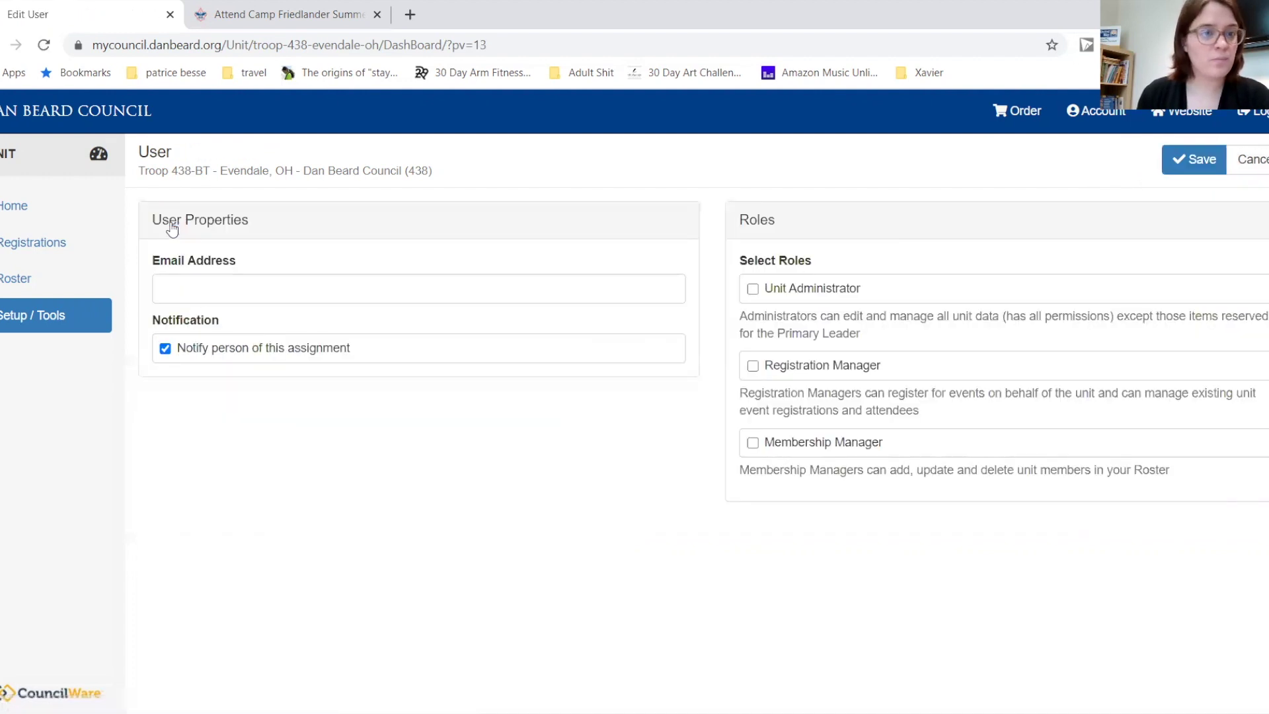
pyautogui.click(194, 289)
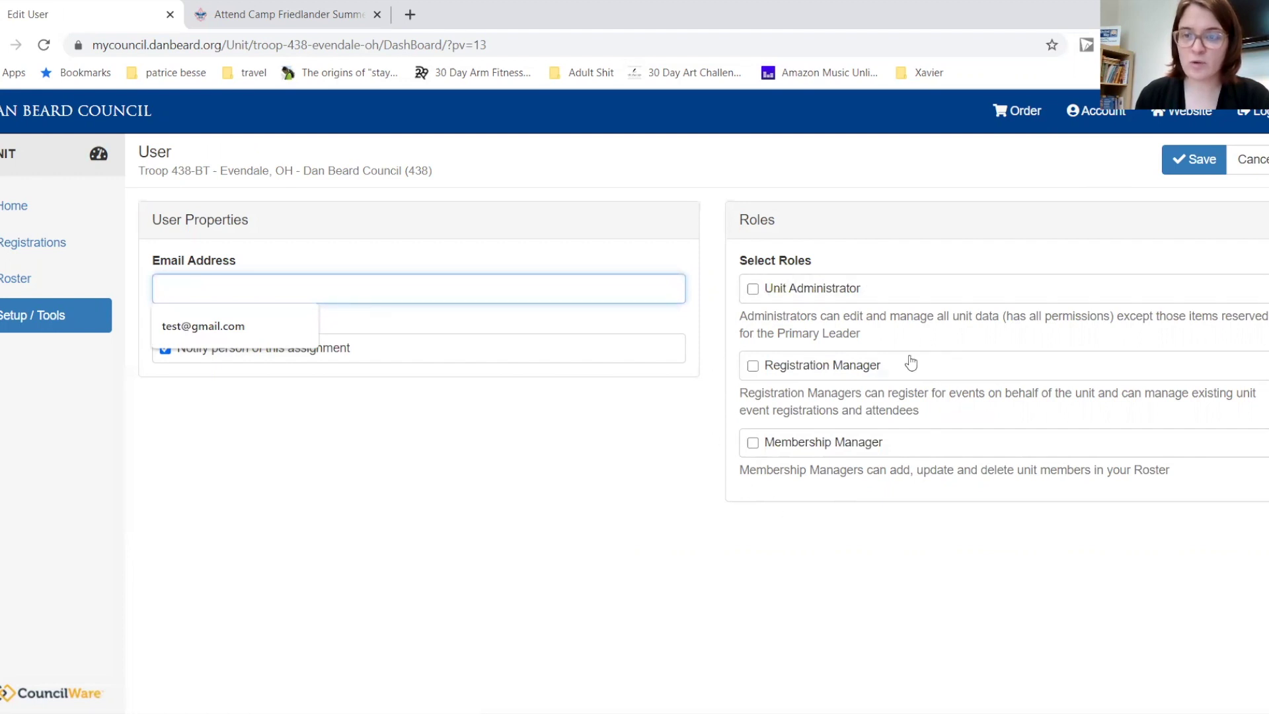
pyautogui.click(423, 434)
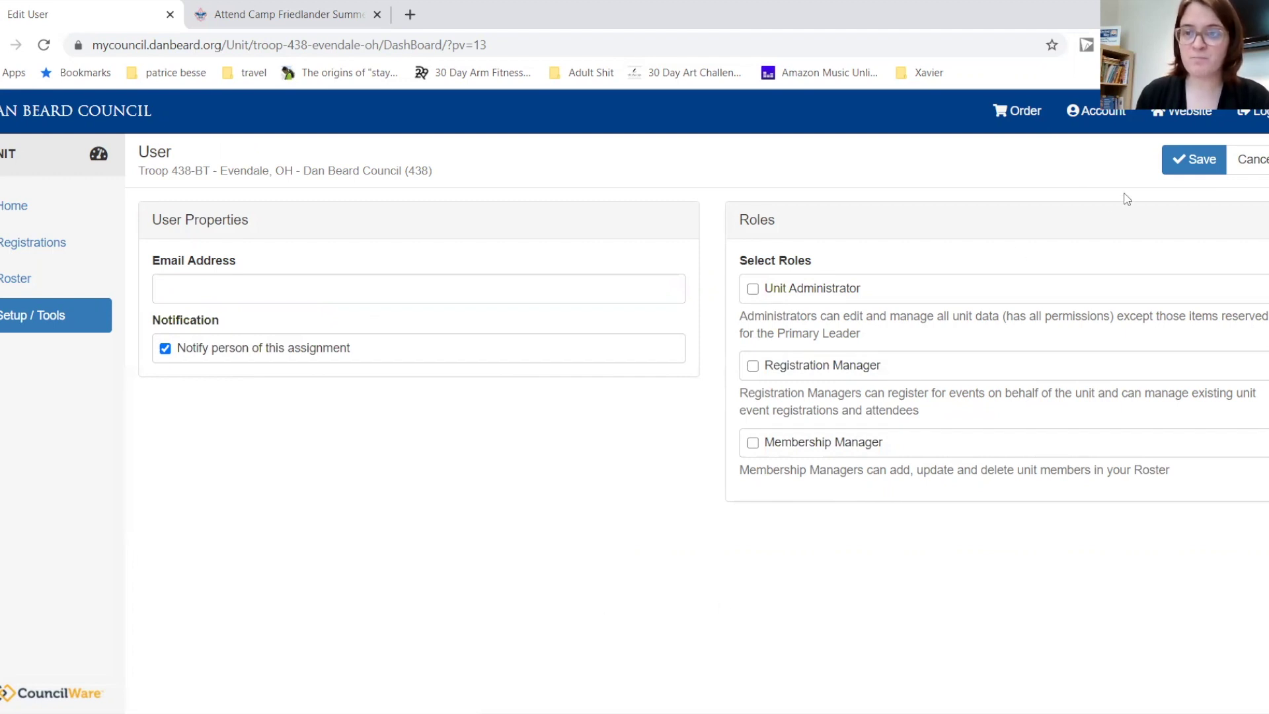
pyautogui.click(1248, 159)
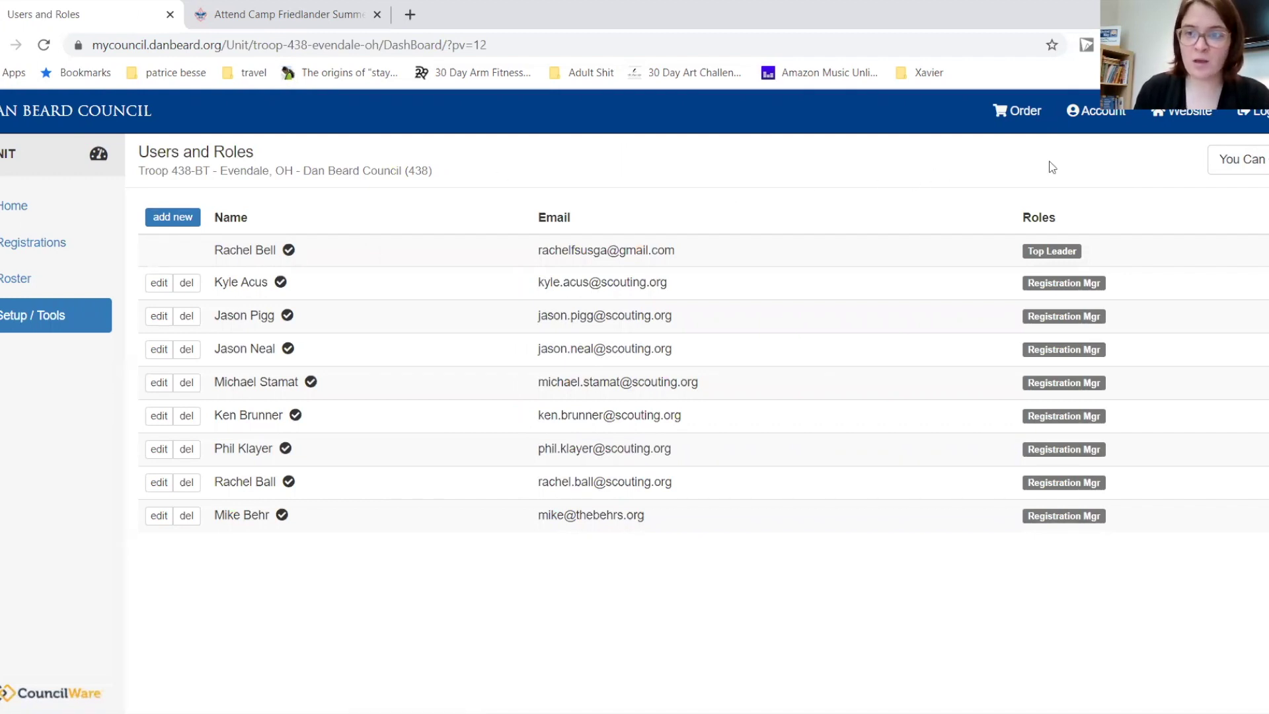
# Open the Invite to MyCouncil form from the unit actions and cancel it without sending
pyautogui.click(1265, 164)
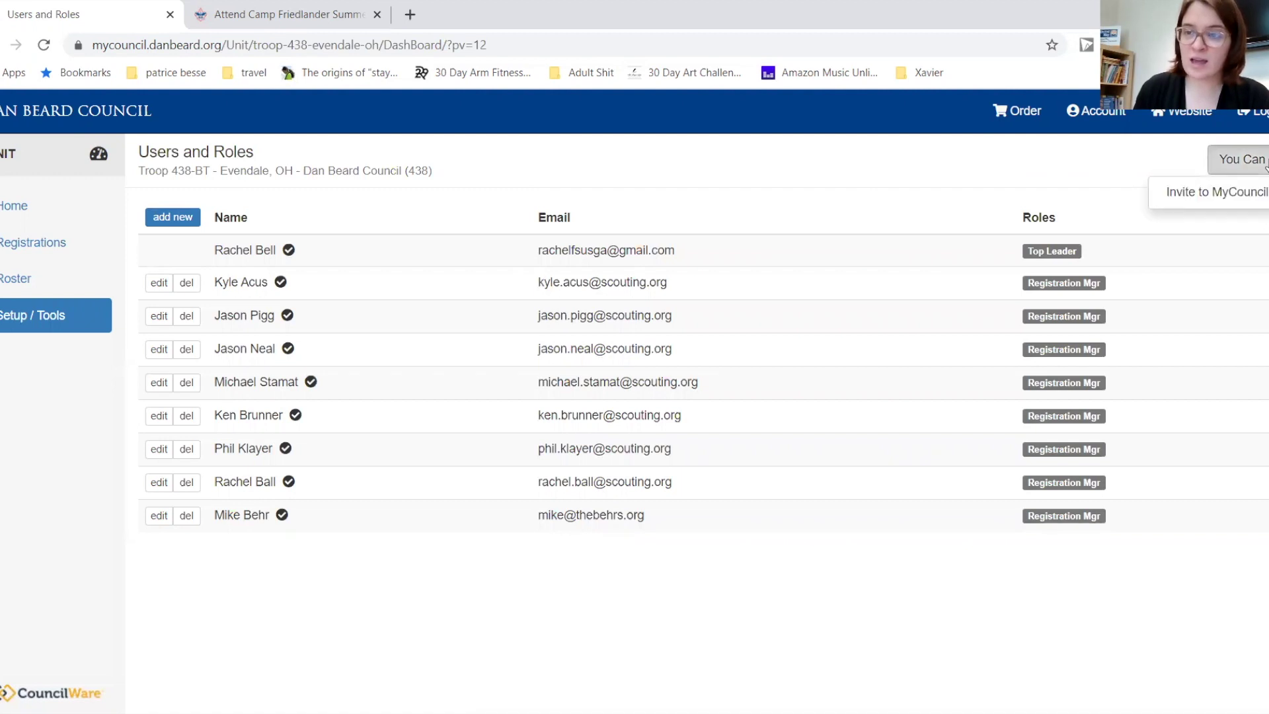
pyautogui.click(1202, 193)
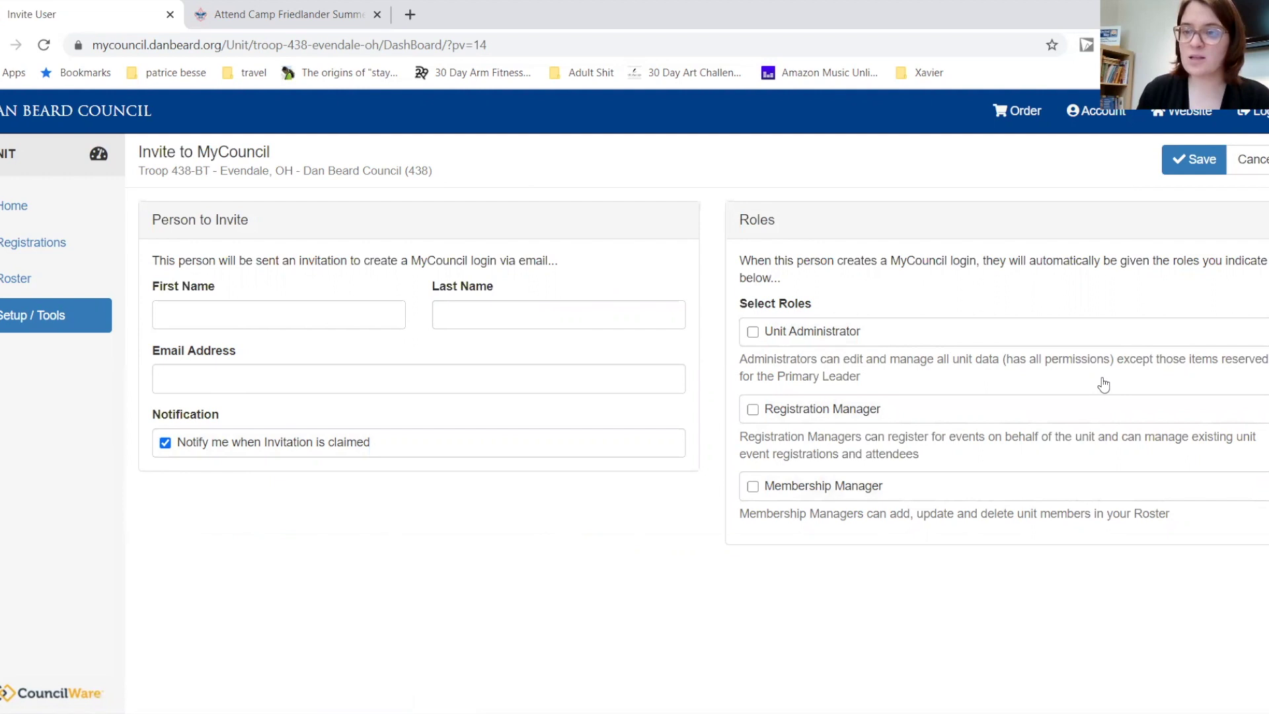
pyautogui.click(1254, 164)
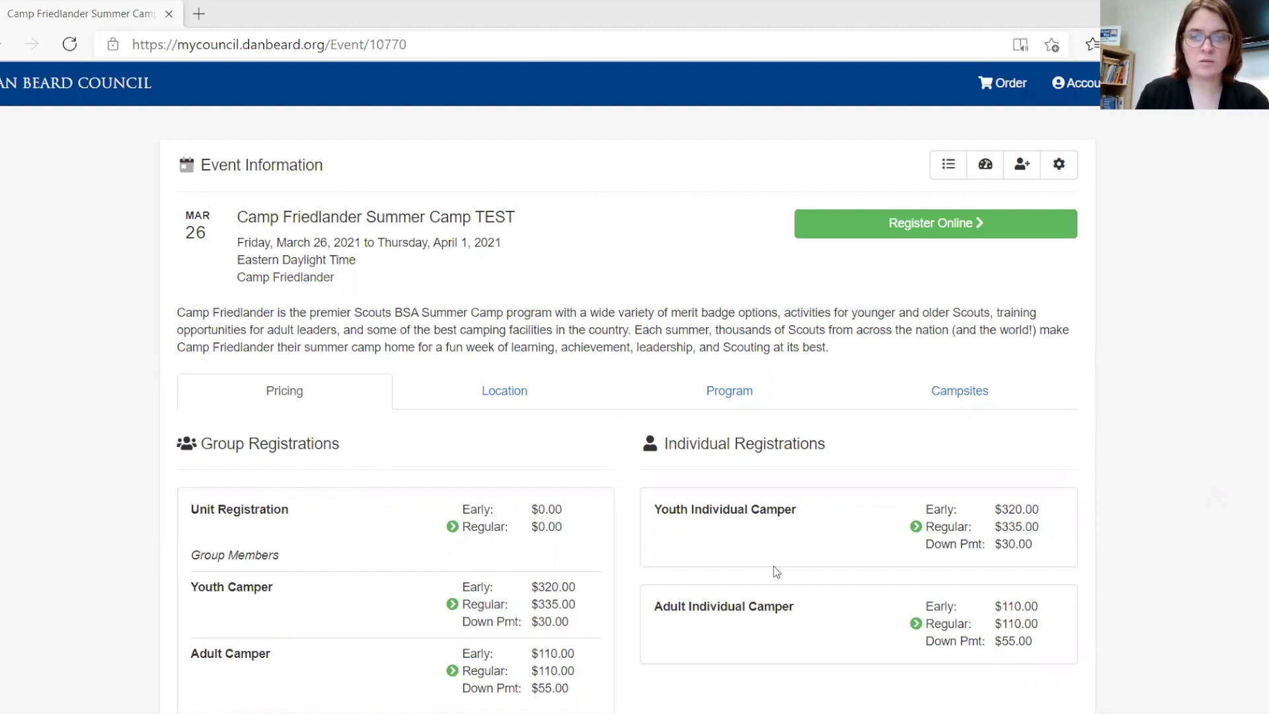
# Register online for one Youth Individual Camper on down payment and add it to the order
pyautogui.click(976, 228)
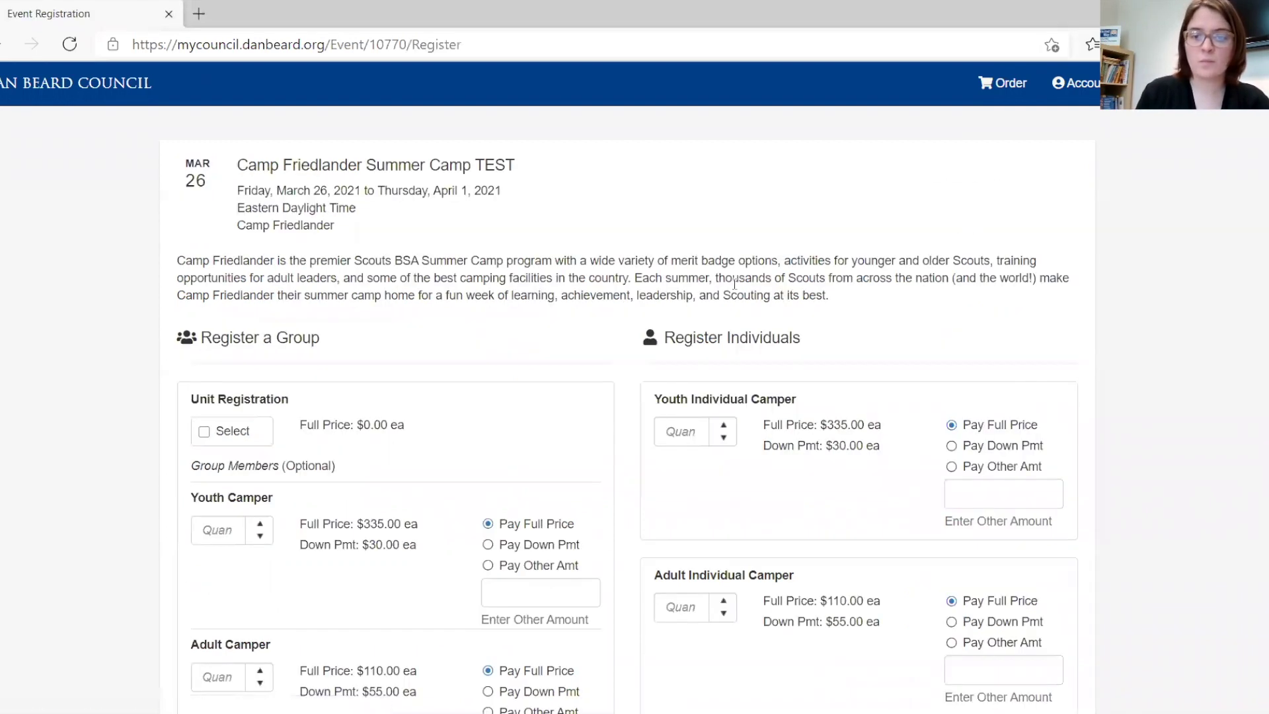
pyautogui.click(724, 426)
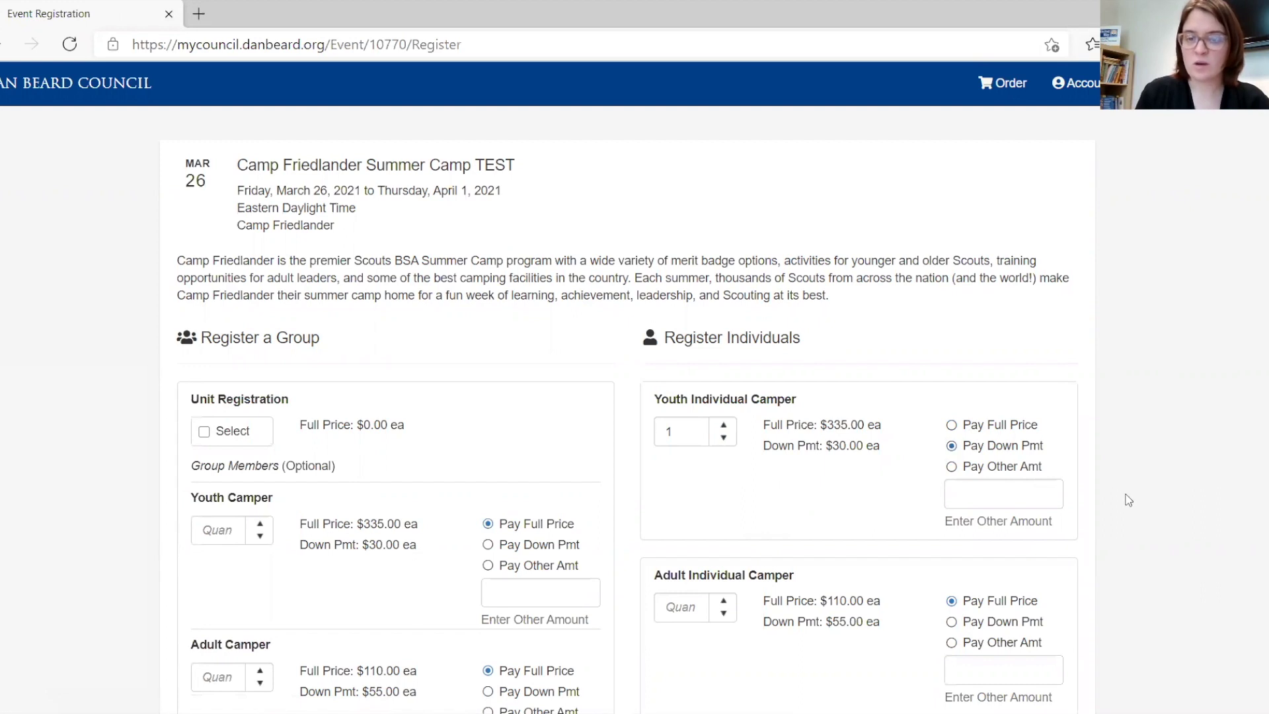
pyautogui.scroll(-2, 1128, 500)
pyautogui.click(861, 615)
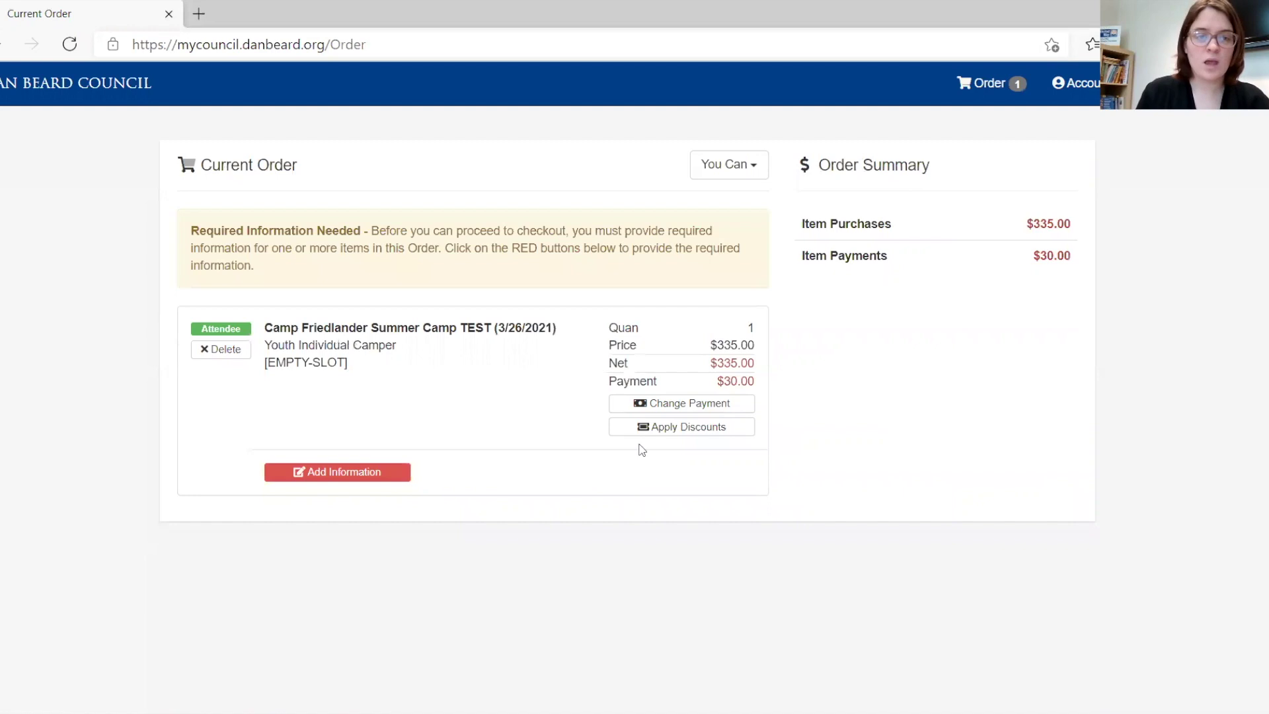
# Fill the attendee details from the account holder's record and set gender to Female
pyautogui.click(328, 470)
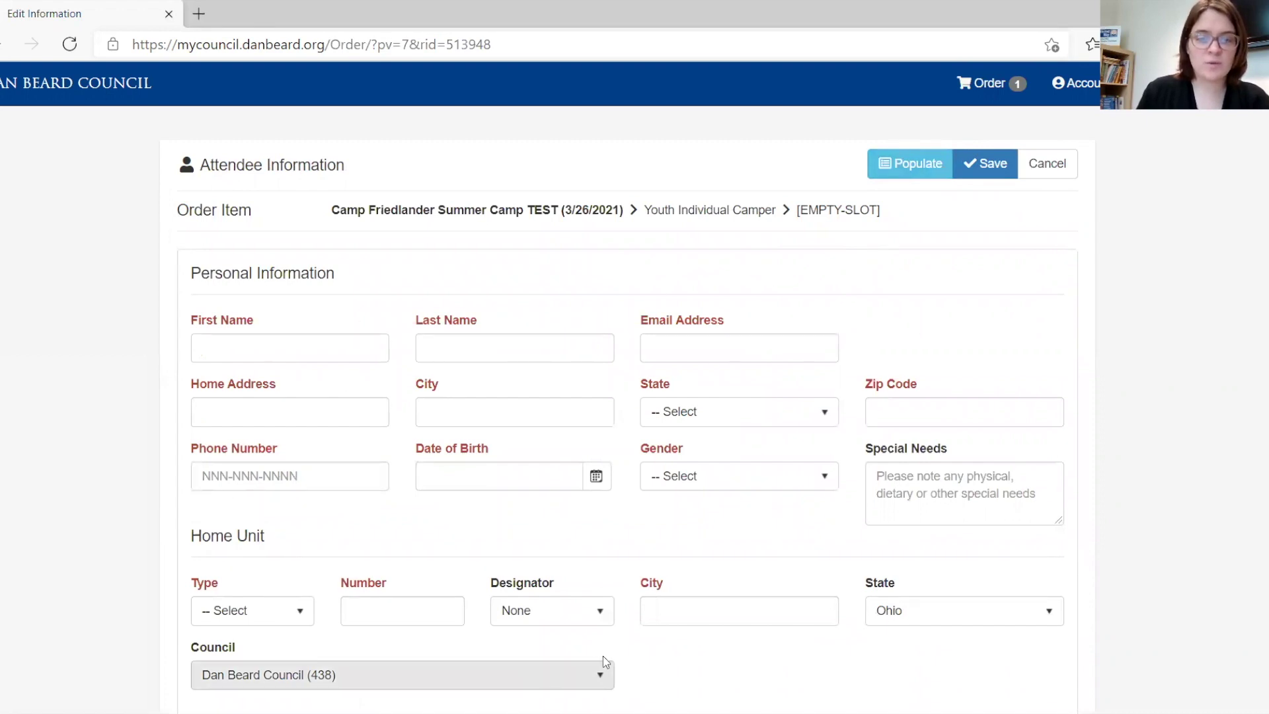
pyautogui.click(906, 173)
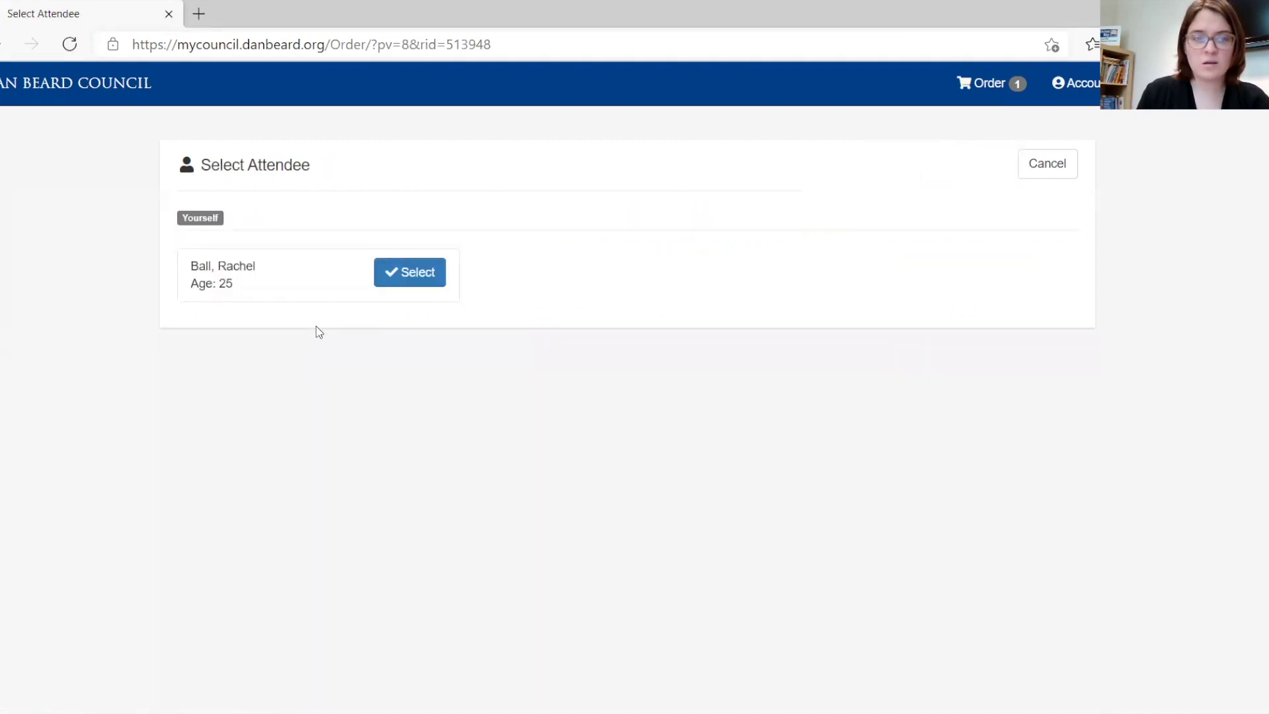
pyautogui.click(388, 280)
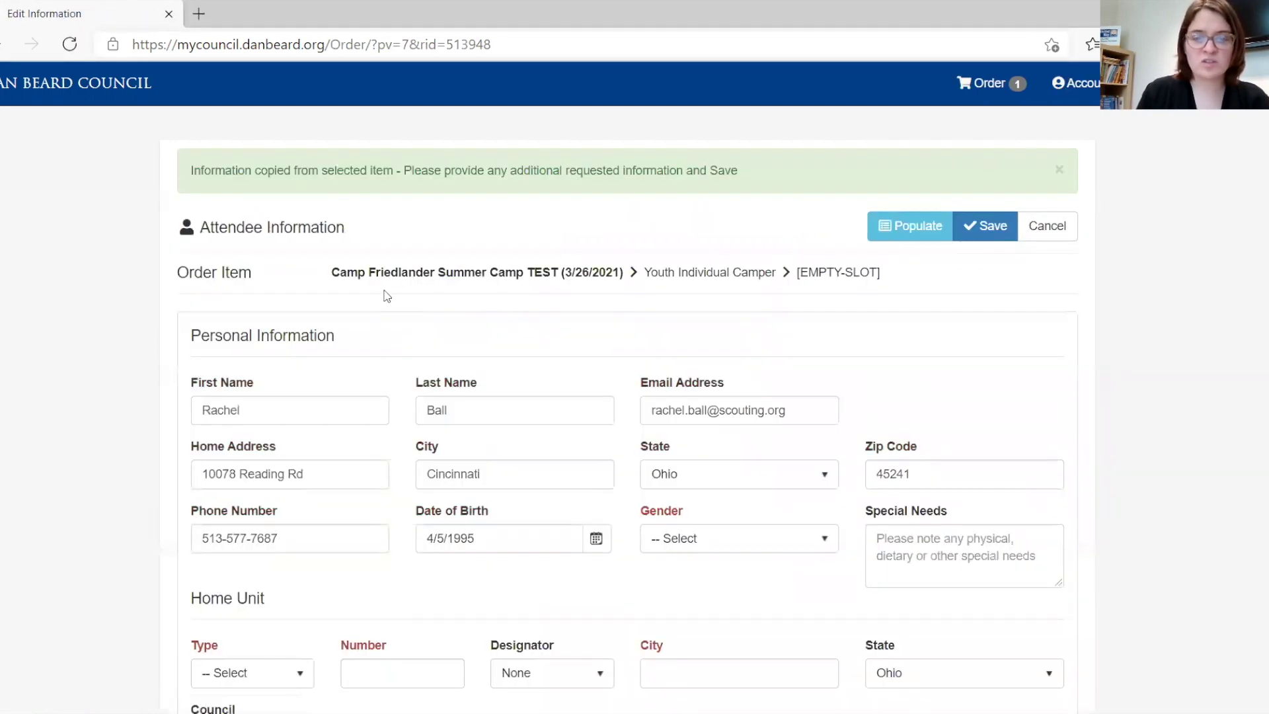
pyautogui.scroll(-3, 397, 297)
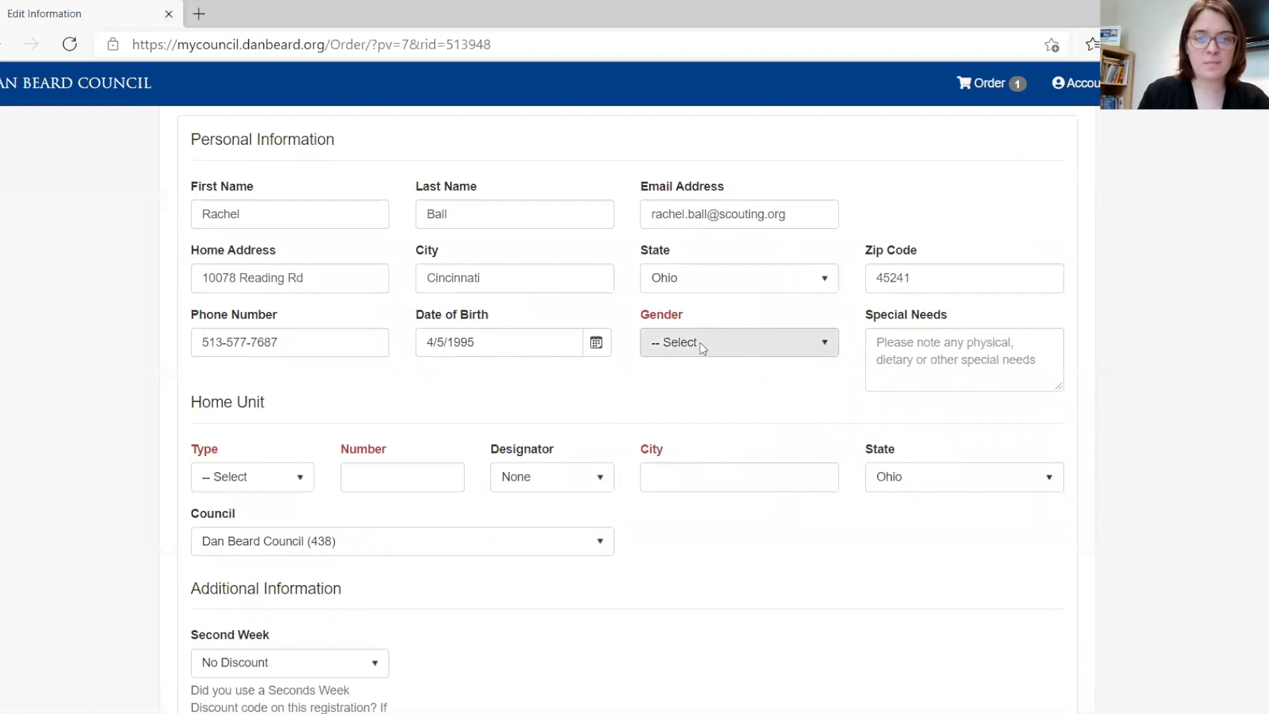
pyautogui.click(700, 343)
pyautogui.click(686, 425)
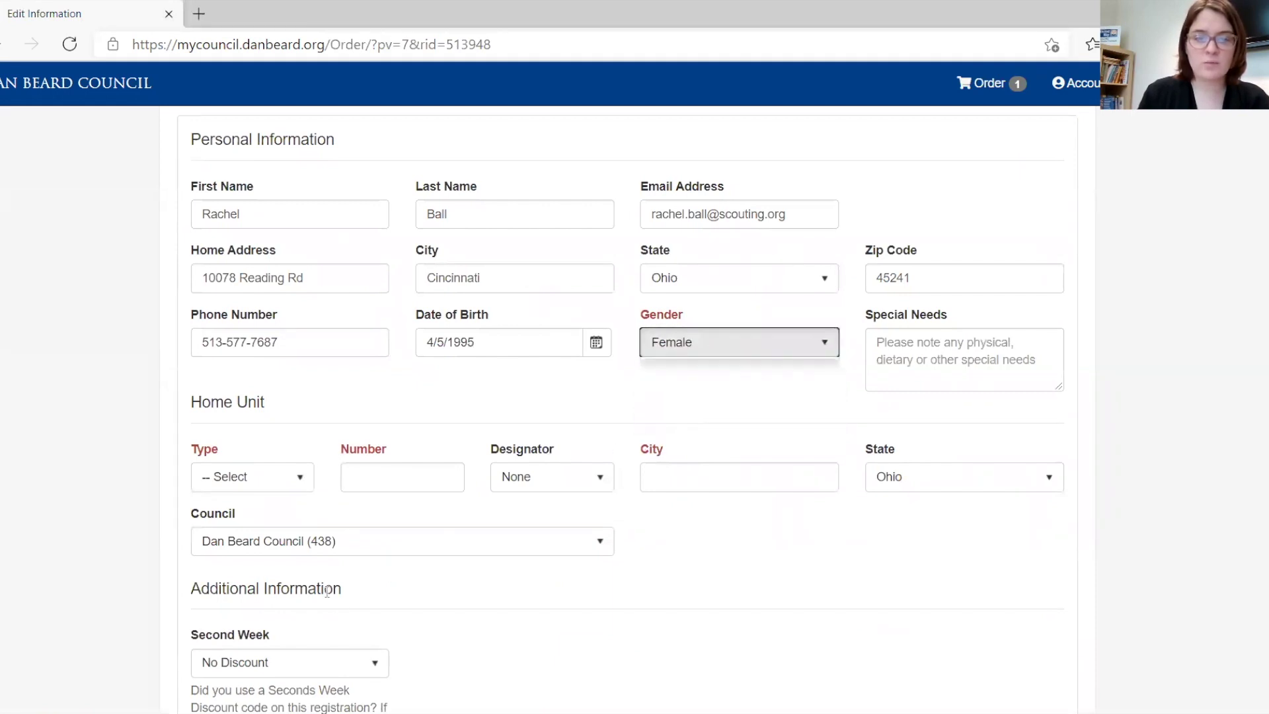
# Set the attendee's home unit to Troop 438, Boy Troop, in Evendale
pyautogui.click(252, 477)
pyautogui.click(253, 550)
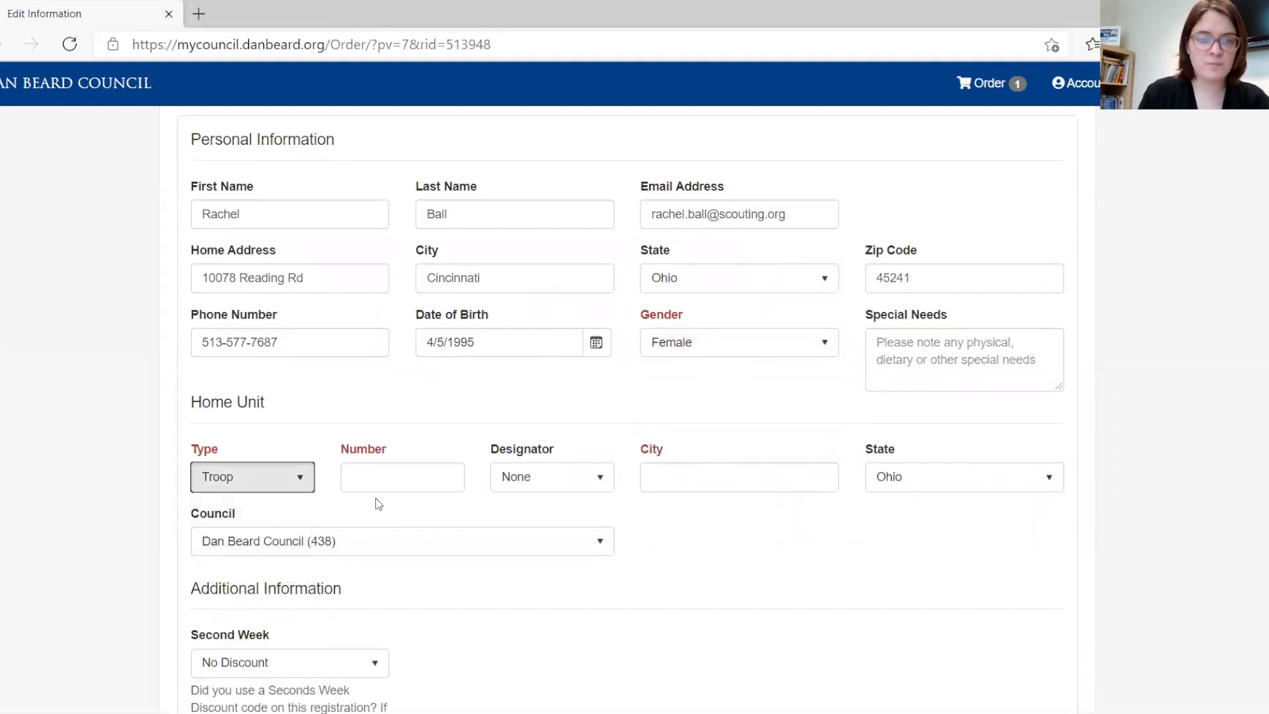
pyautogui.click(382, 481)
pyautogui.write('438')
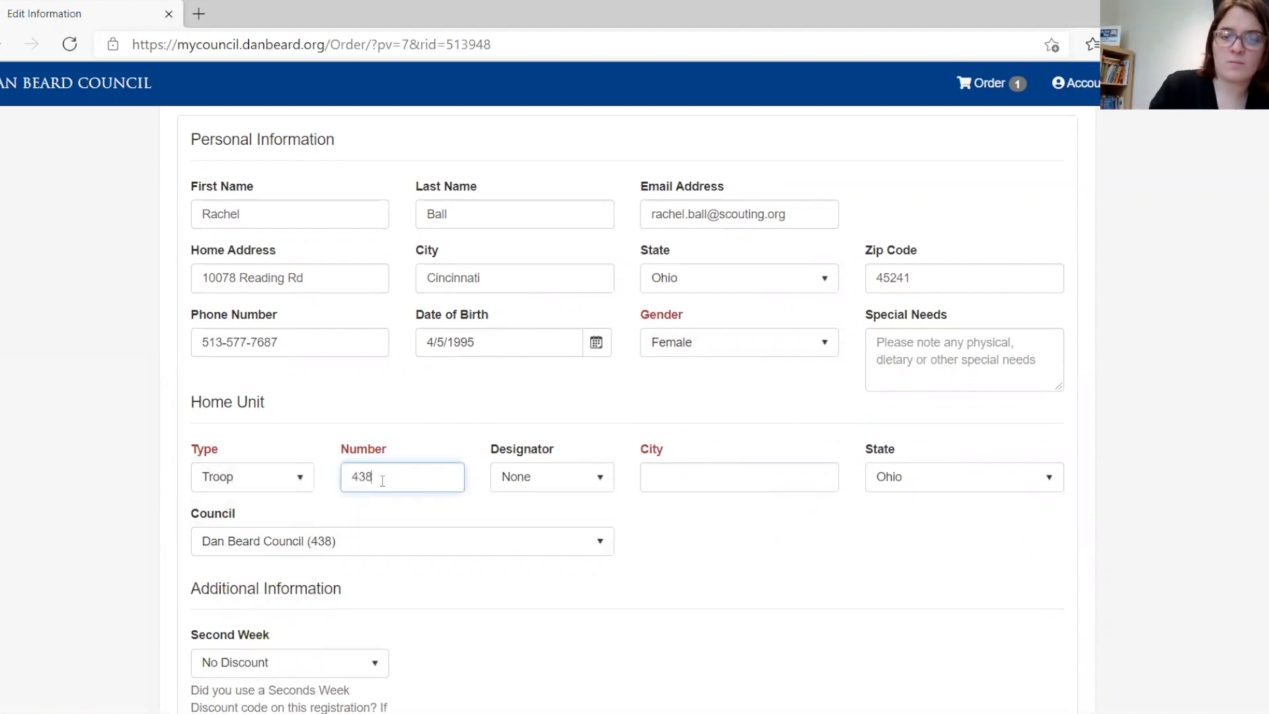
pyautogui.click(552, 477)
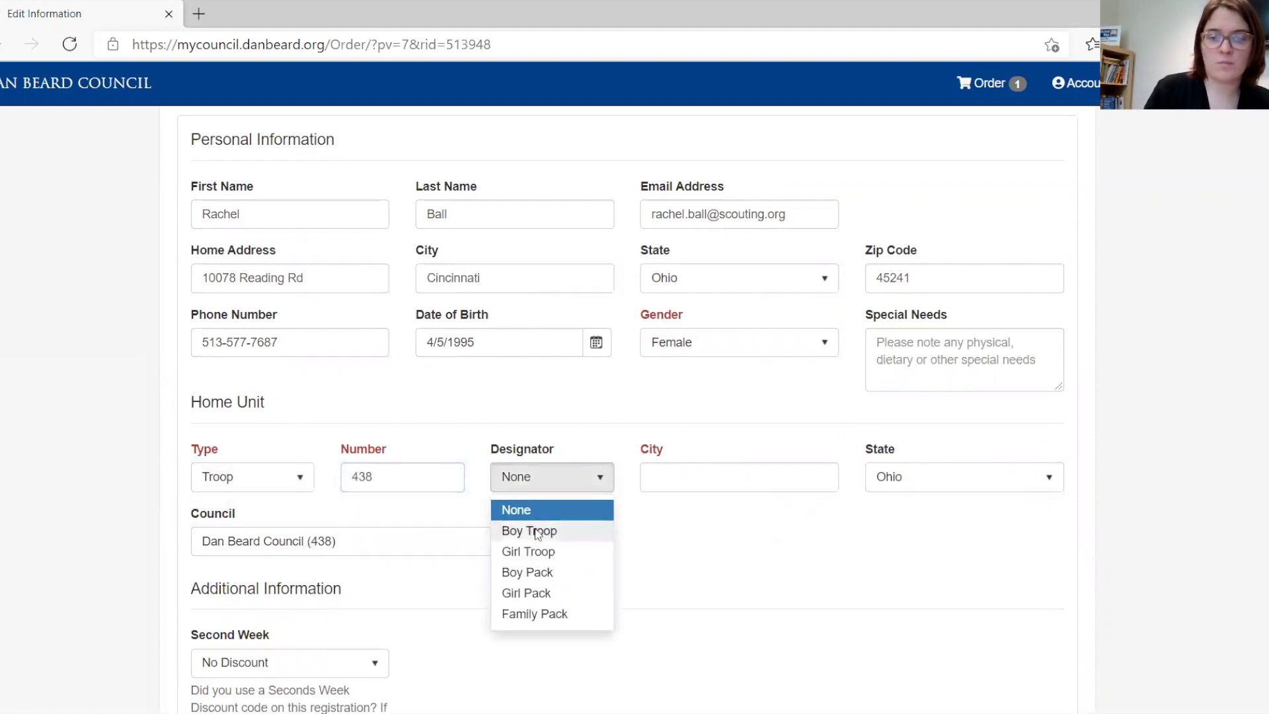
pyautogui.click(536, 531)
pyautogui.click(676, 483)
pyautogui.write('Cin')
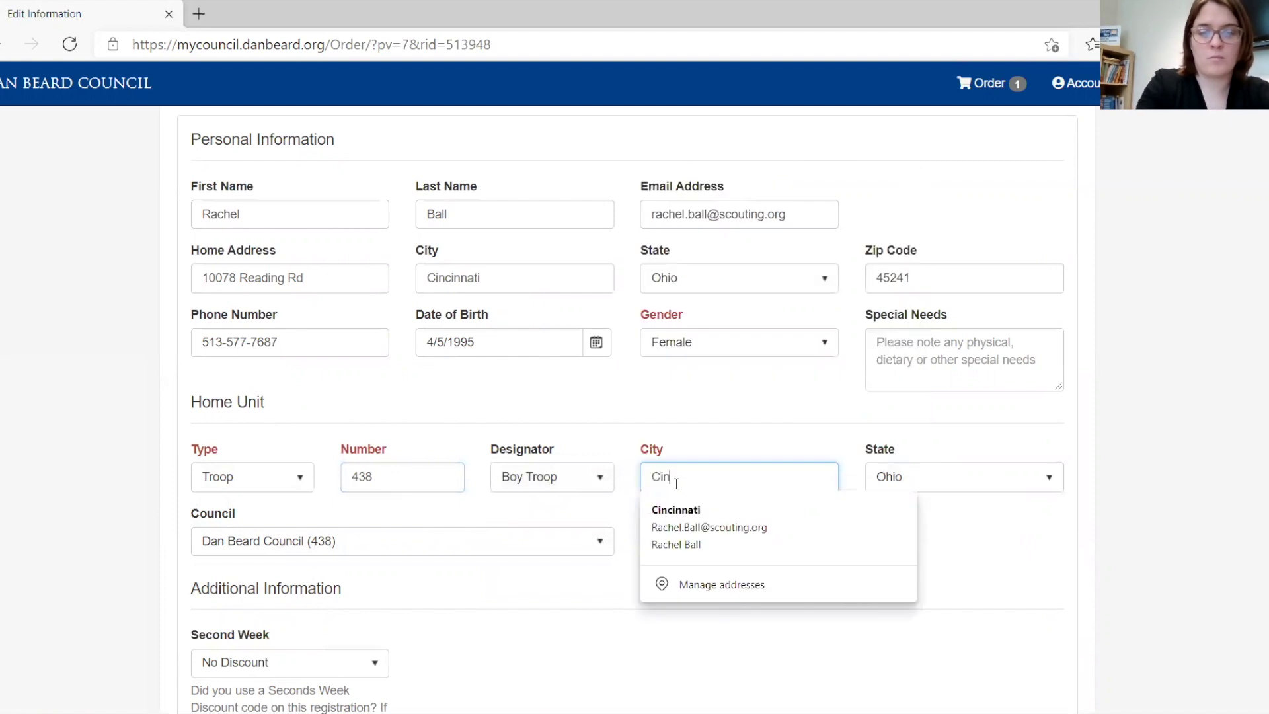
pyautogui.write('cinna')
pyautogui.press('BackSpace')
pyautogui.press('BackSpace')
pyautogui.press('BackSpace')
pyautogui.press('BackSpace')
pyautogui.press('BackSpace')
pyautogui.press('BackSpace')
pyautogui.press('BackSpace')
pyautogui.press('BackSpace')
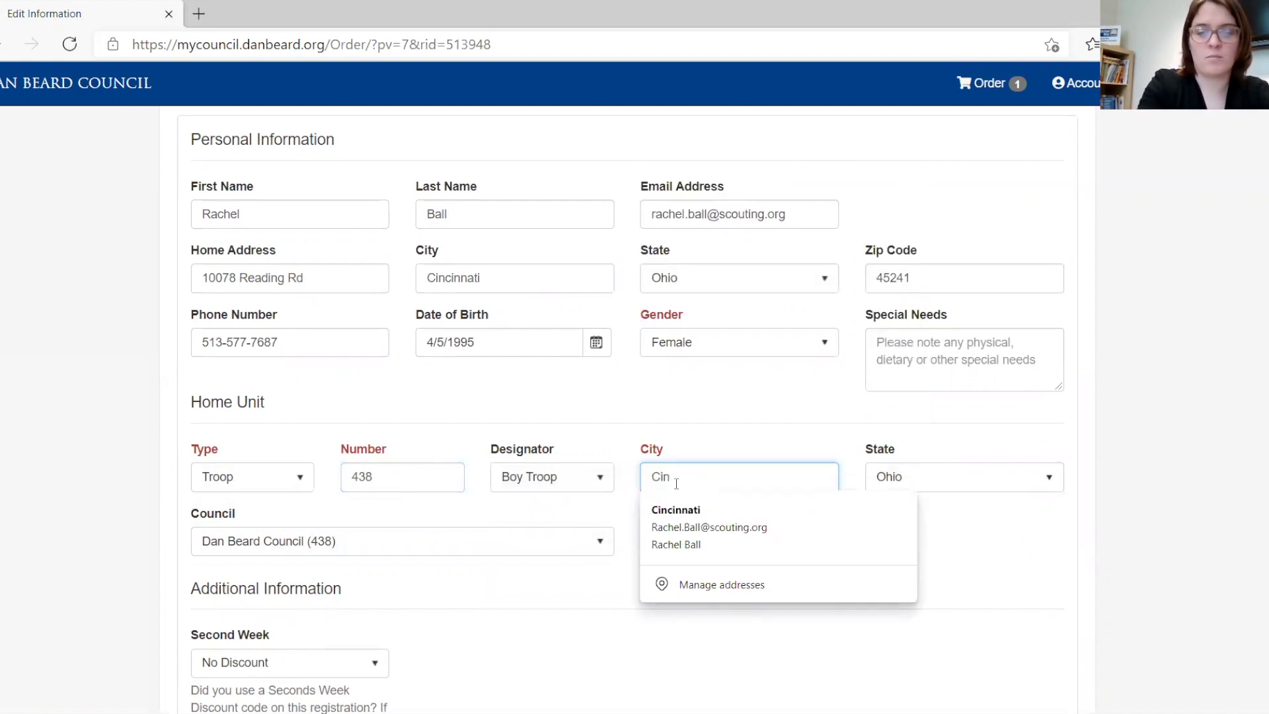
pyautogui.write('E')
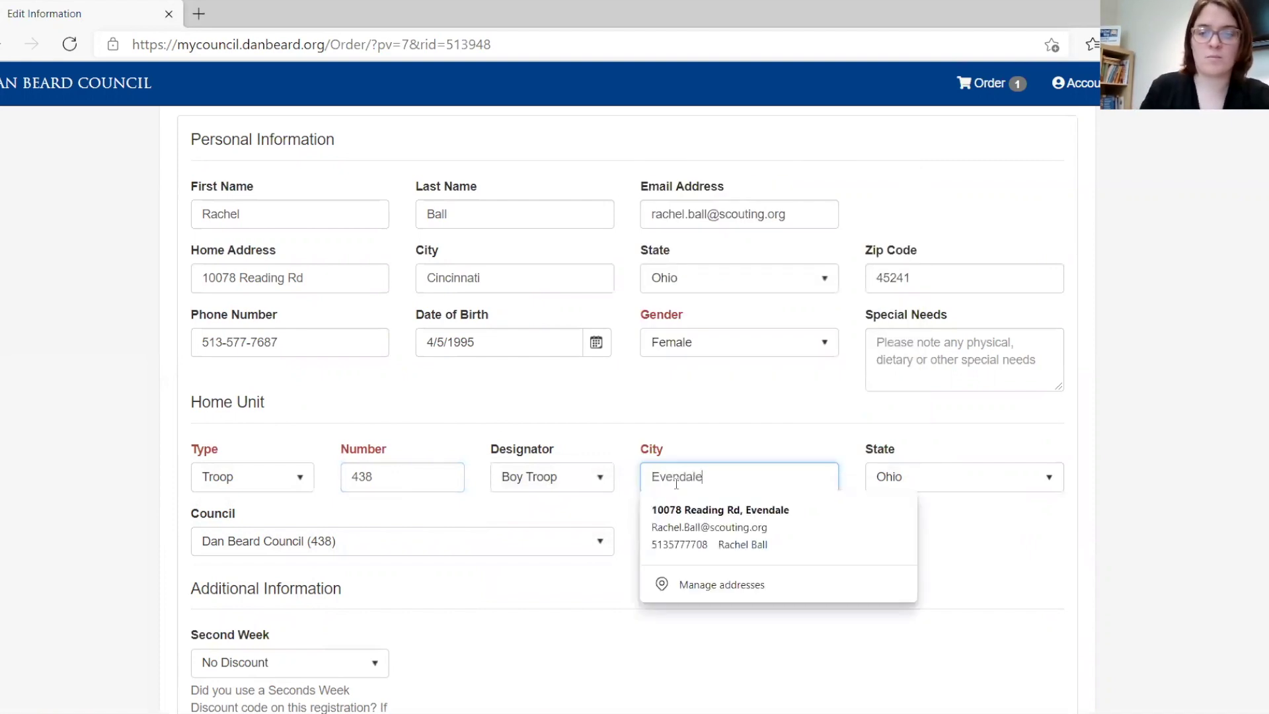
pyautogui.write('vendale')
pyautogui.click(717, 439)
# Keep No Discount for the second week and save the attendee information to the order
pyautogui.scroll(-4, 454, 595)
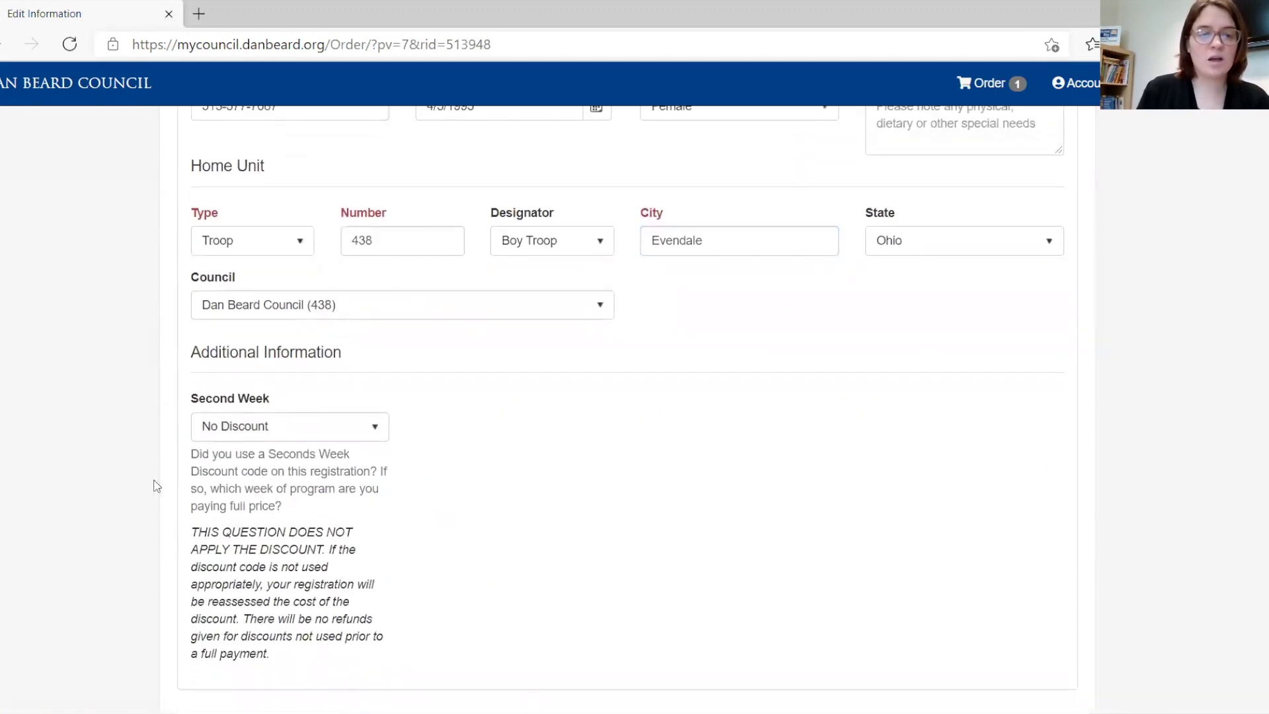
pyautogui.scroll(2, 297, 574)
pyautogui.scroll(-2, 296, 574)
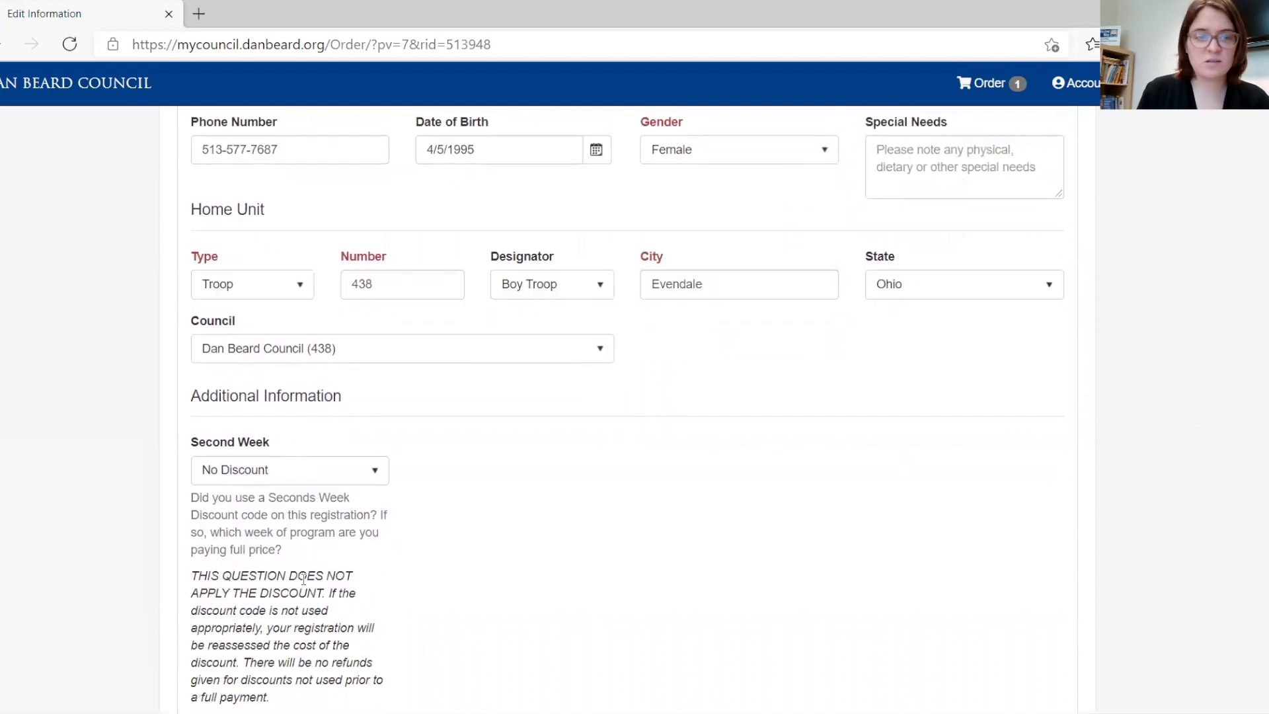
pyautogui.click(315, 428)
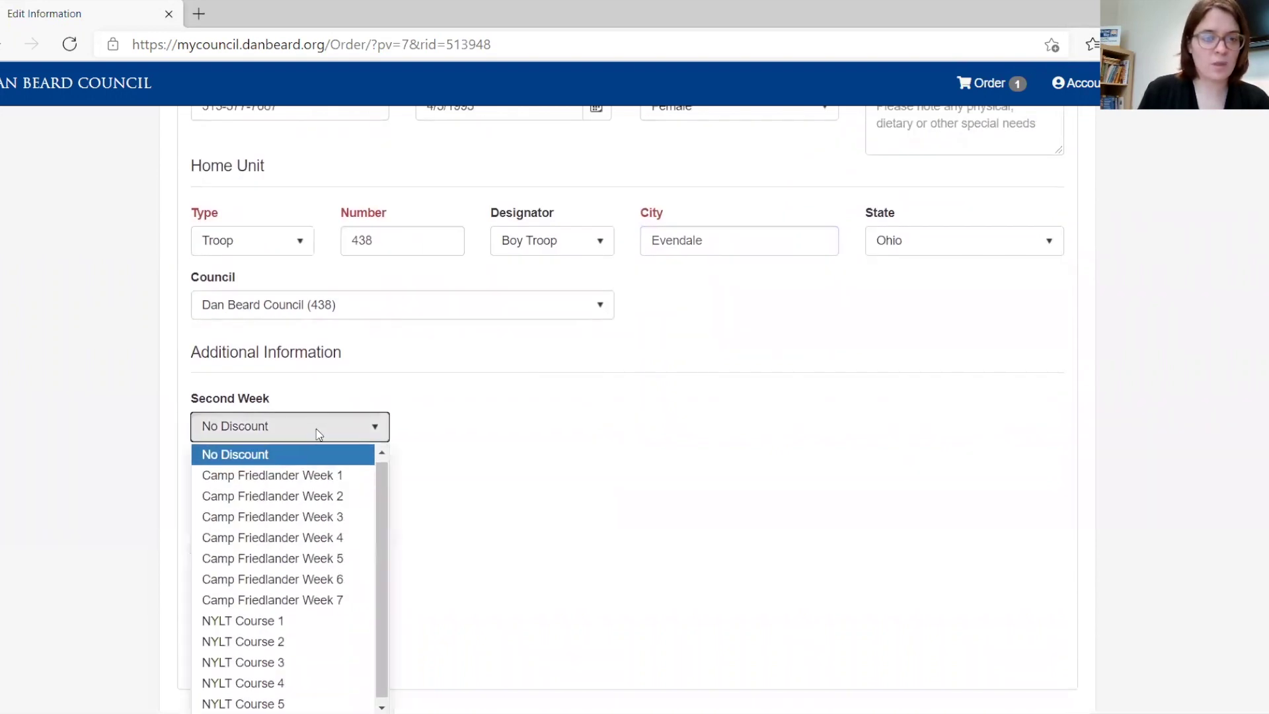
pyautogui.click(315, 429)
pyautogui.scroll(5, 450, 503)
pyautogui.scroll(2, 456, 509)
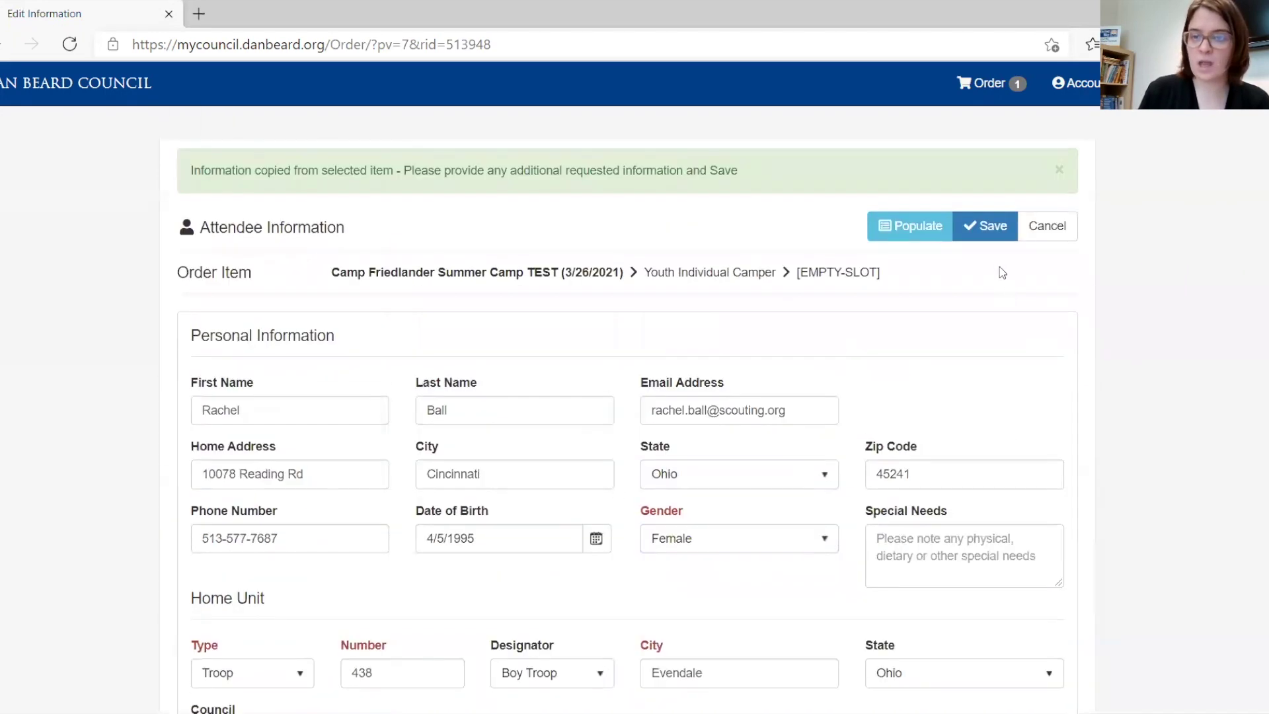
pyautogui.click(987, 237)
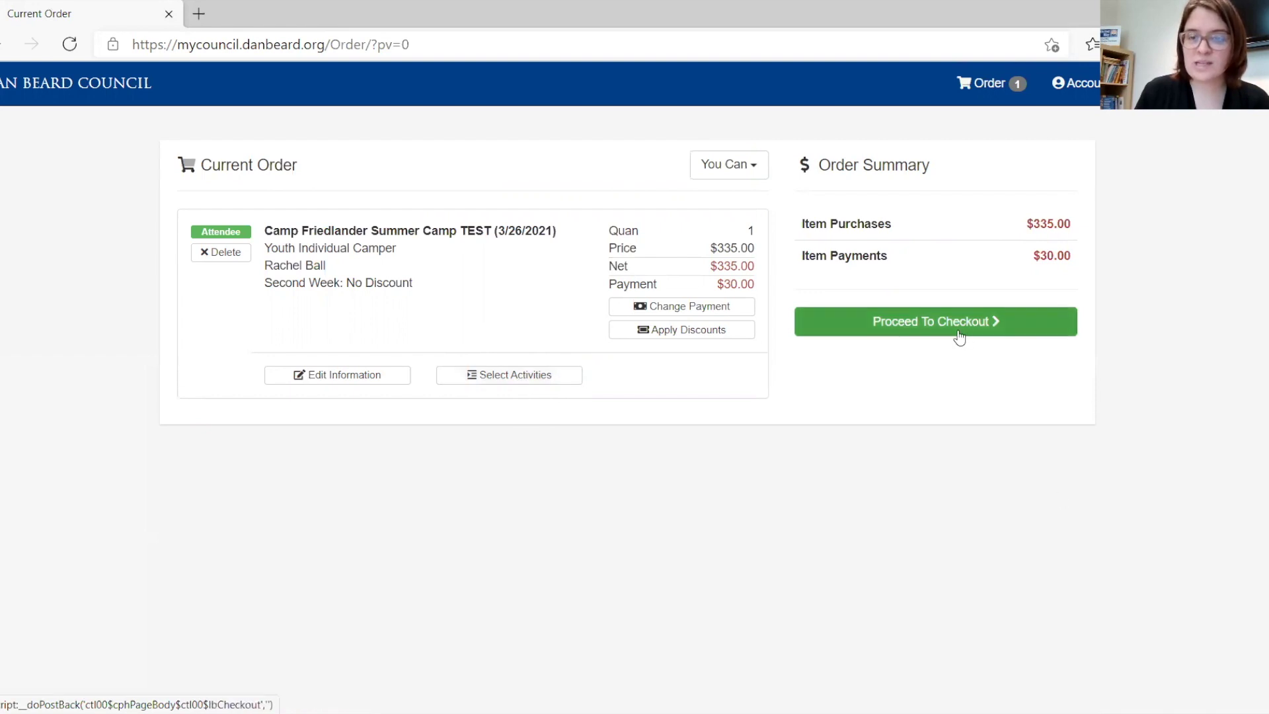
# Add the Archery 9AM - 10:30AM session to the camper's order item
pyautogui.click(506, 378)
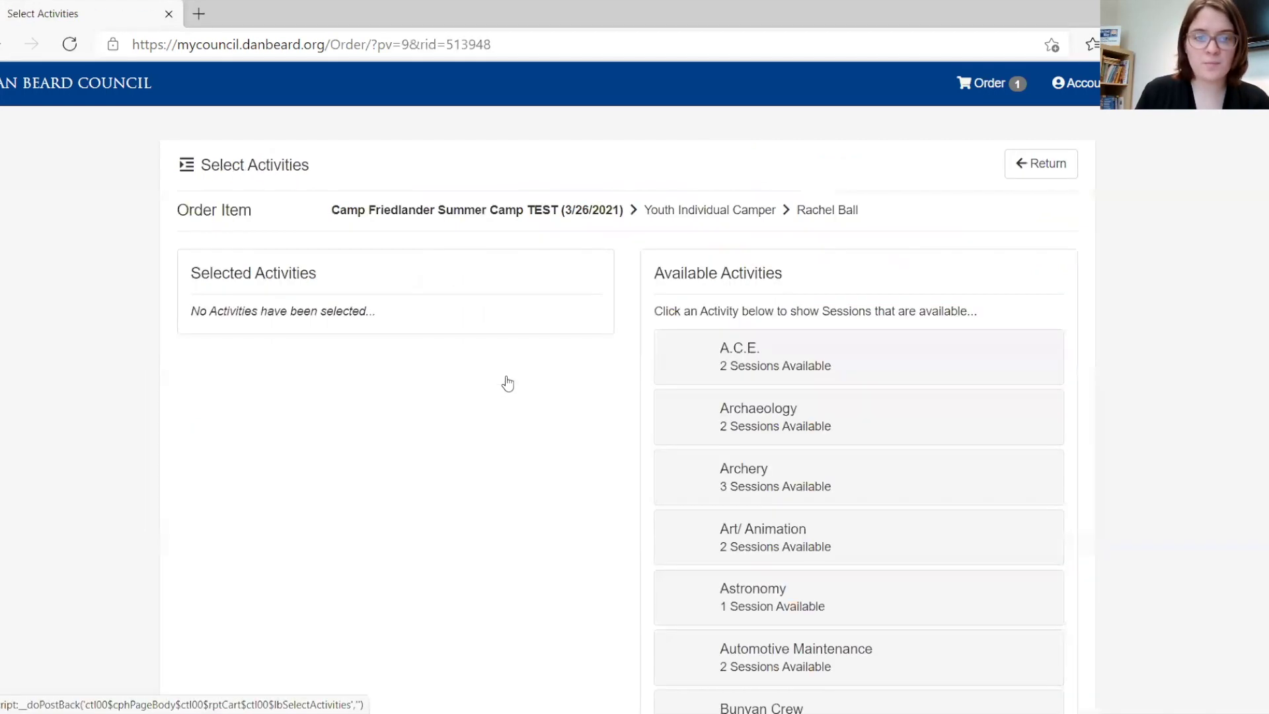
pyautogui.click(810, 480)
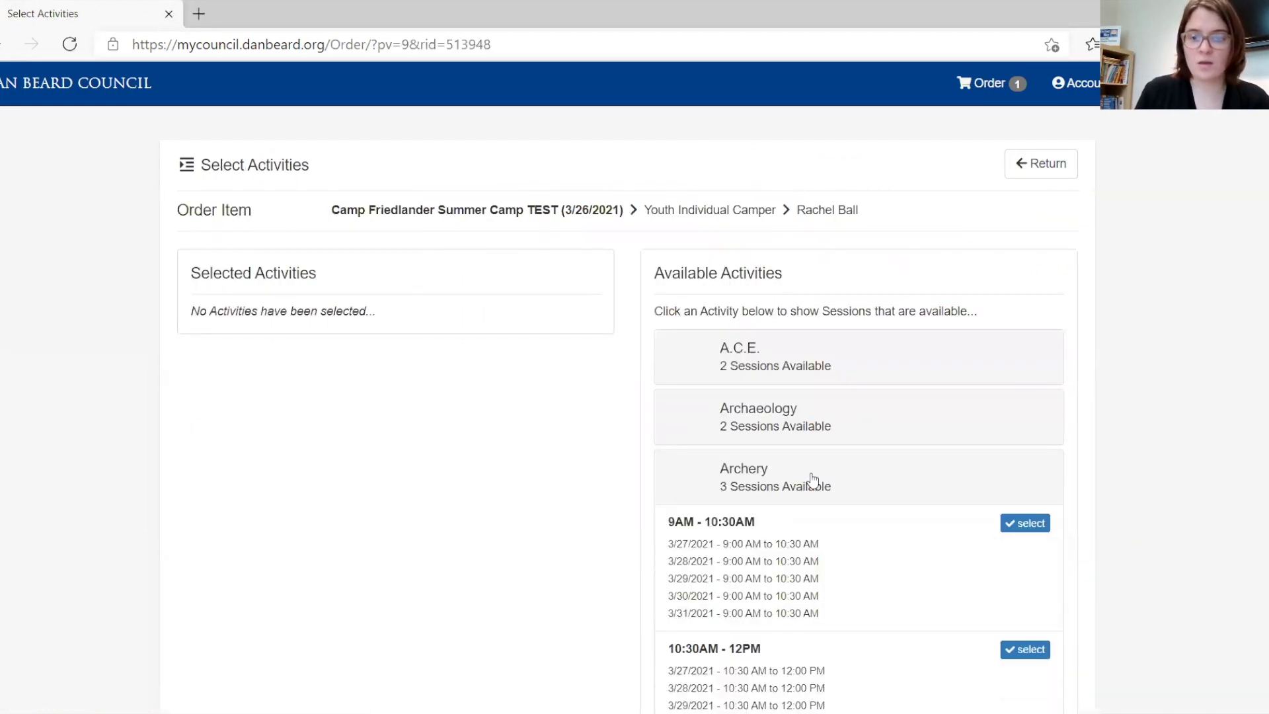
pyautogui.click(1032, 525)
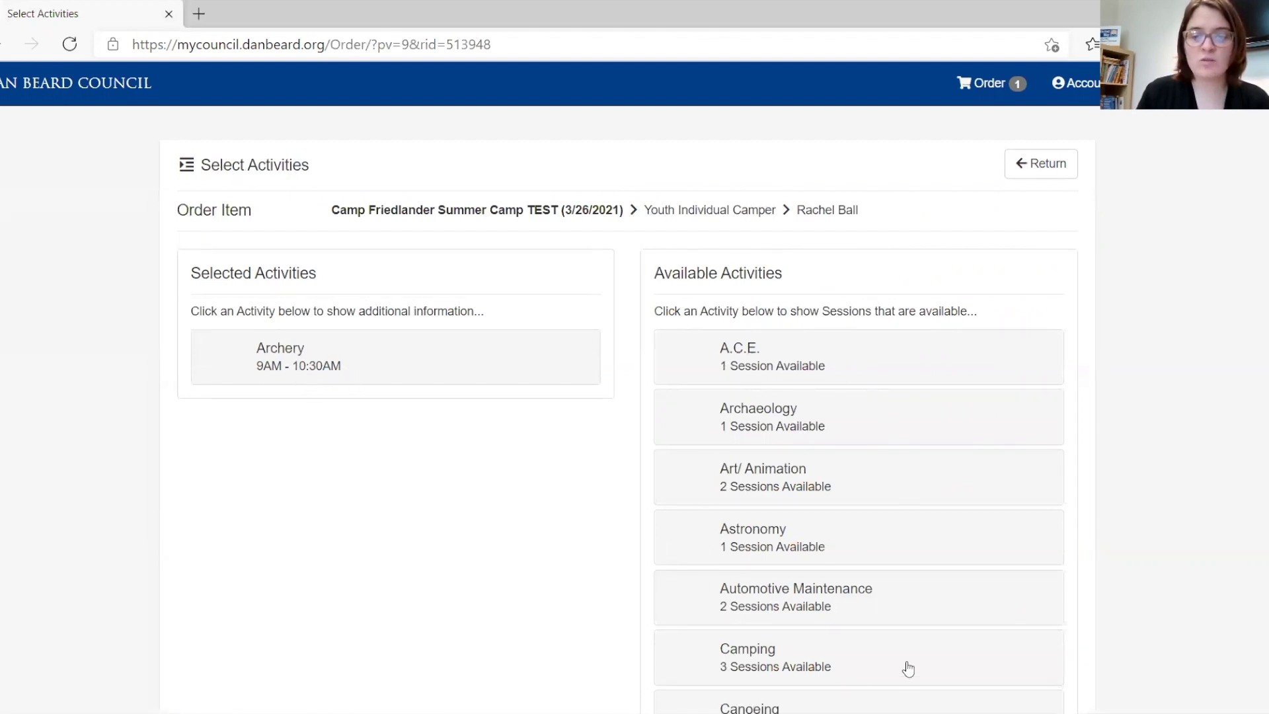
pyautogui.click(1037, 168)
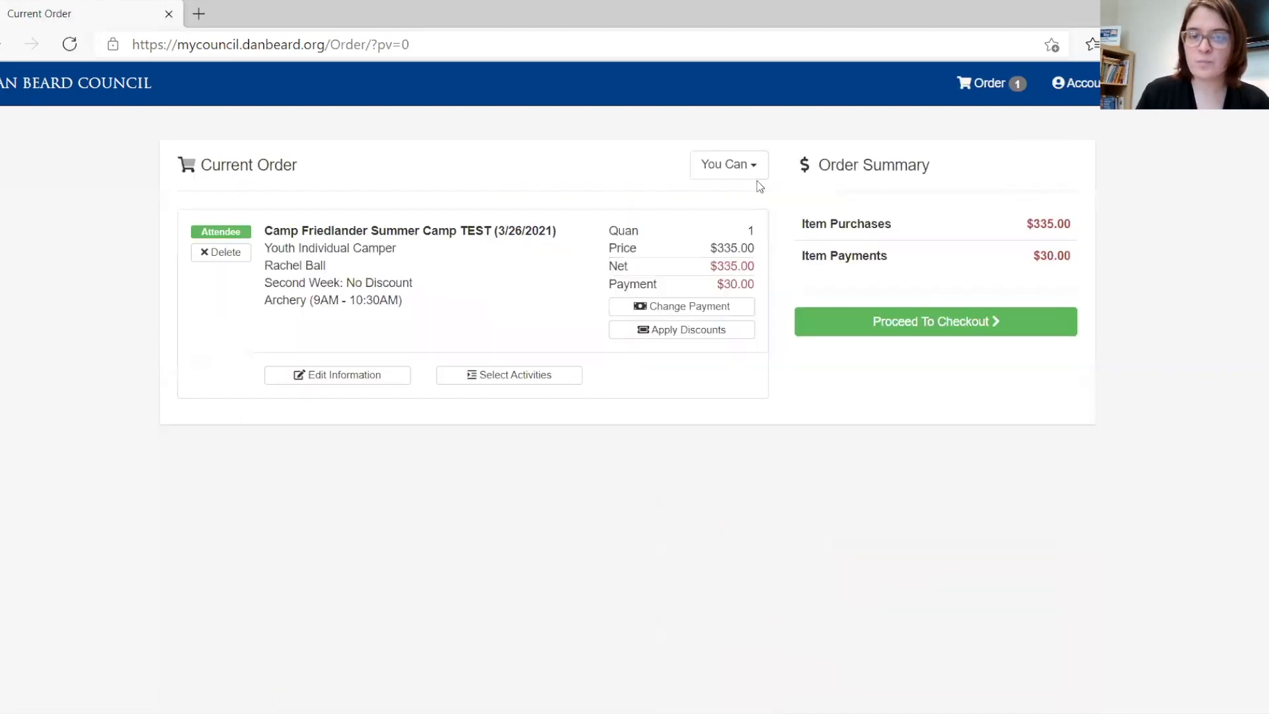
# Check the item's payment and discount options, leaving both unchanged
pyautogui.click(713, 312)
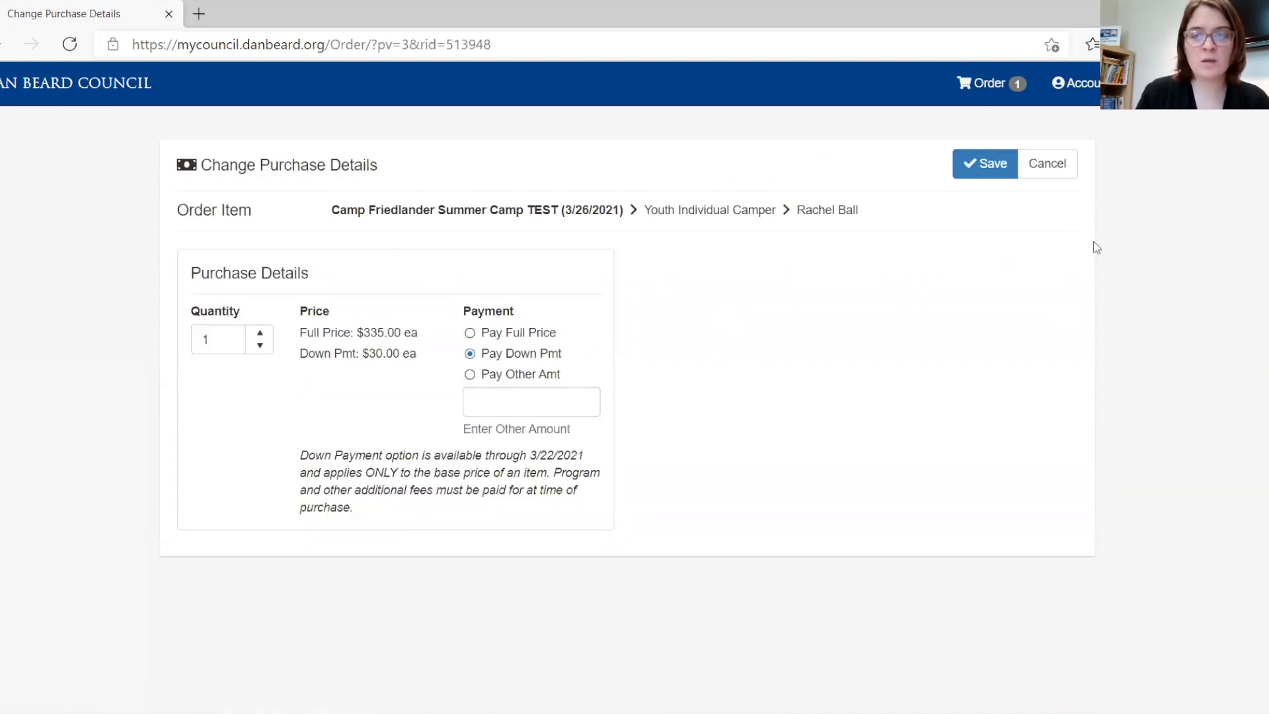
pyautogui.click(1060, 174)
pyautogui.click(675, 330)
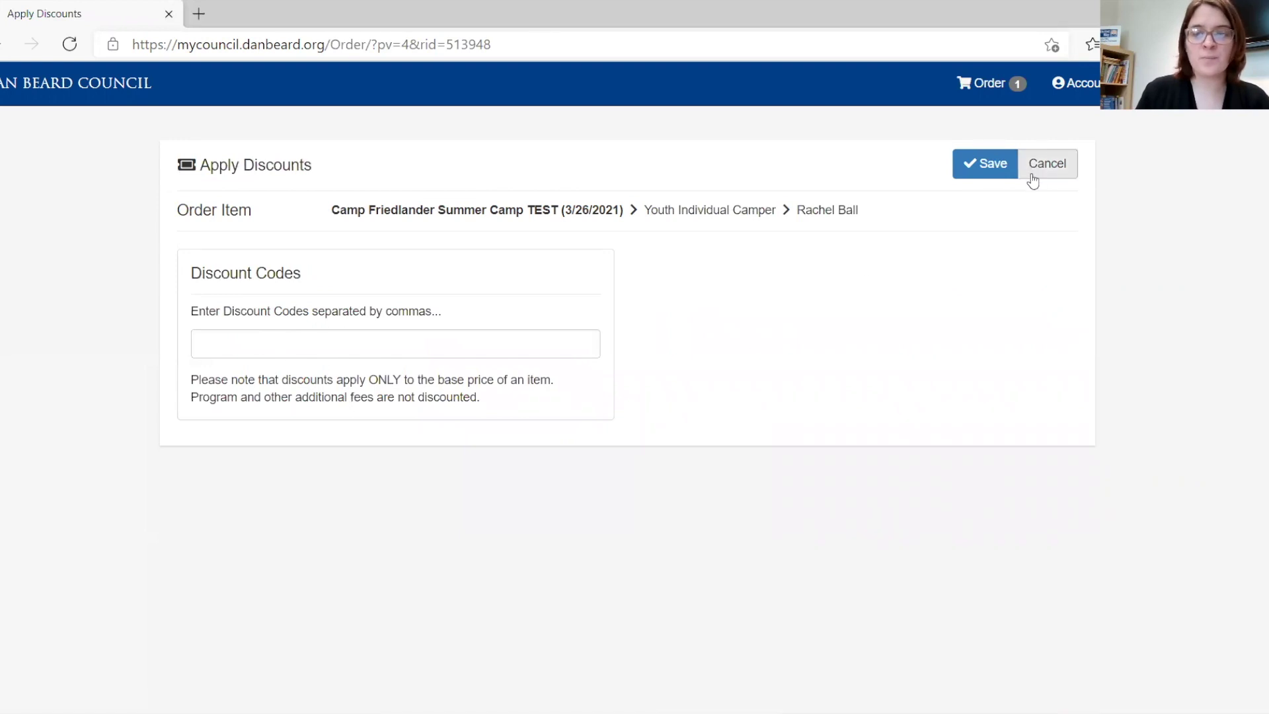
pyautogui.click(1037, 170)
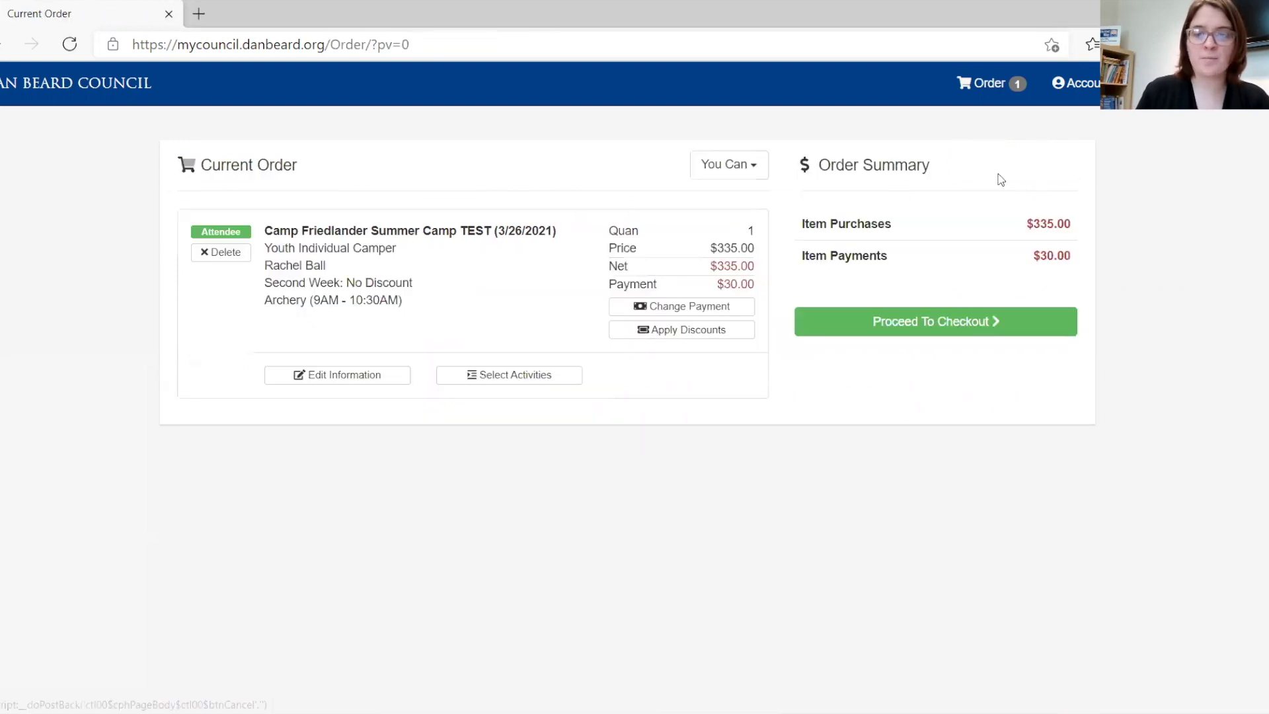
# Proceed to checkout with Electronic Check as the payment method, then switch browser windows
pyautogui.click(948, 326)
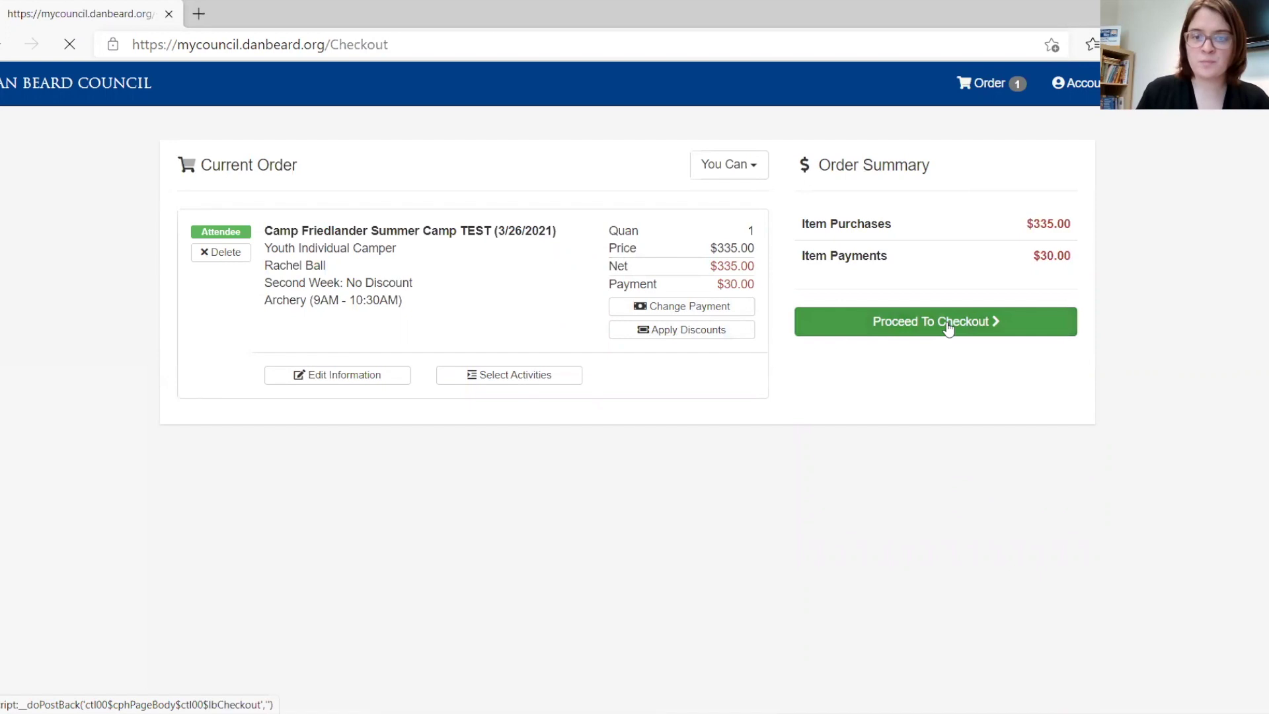
pyautogui.scroll(-3, 706, 481)
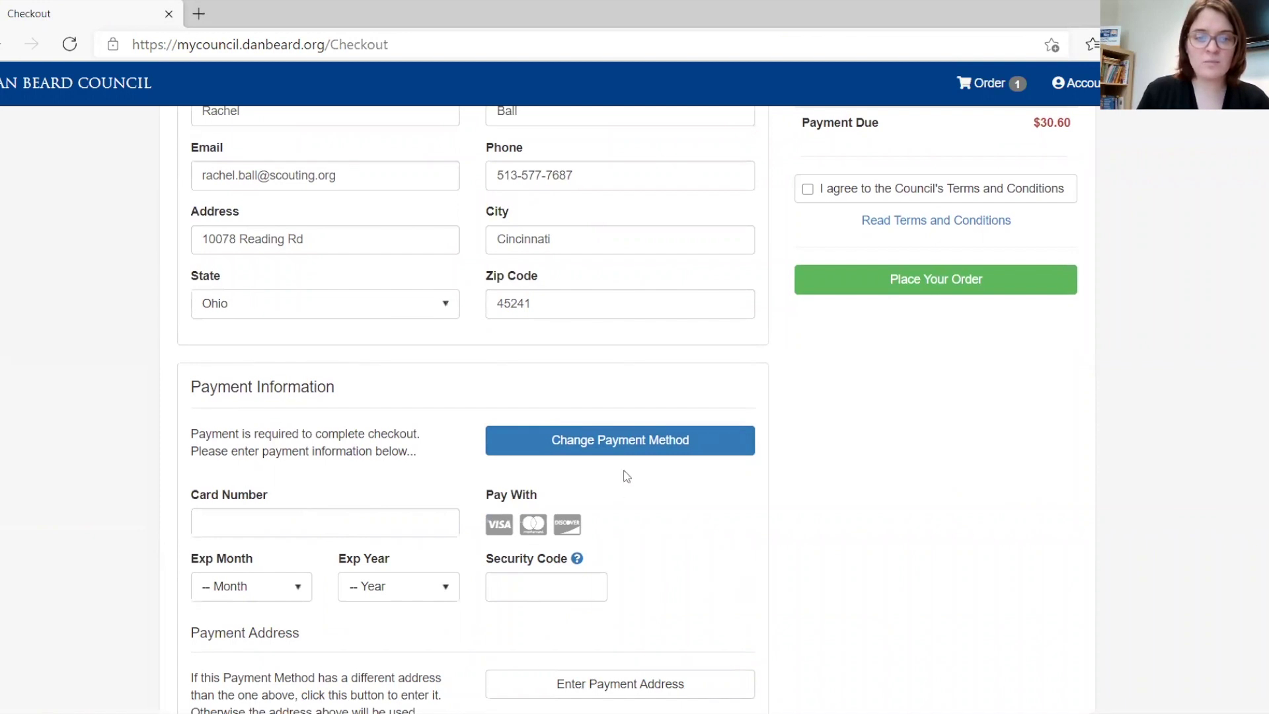
pyautogui.click(626, 443)
pyautogui.click(435, 287)
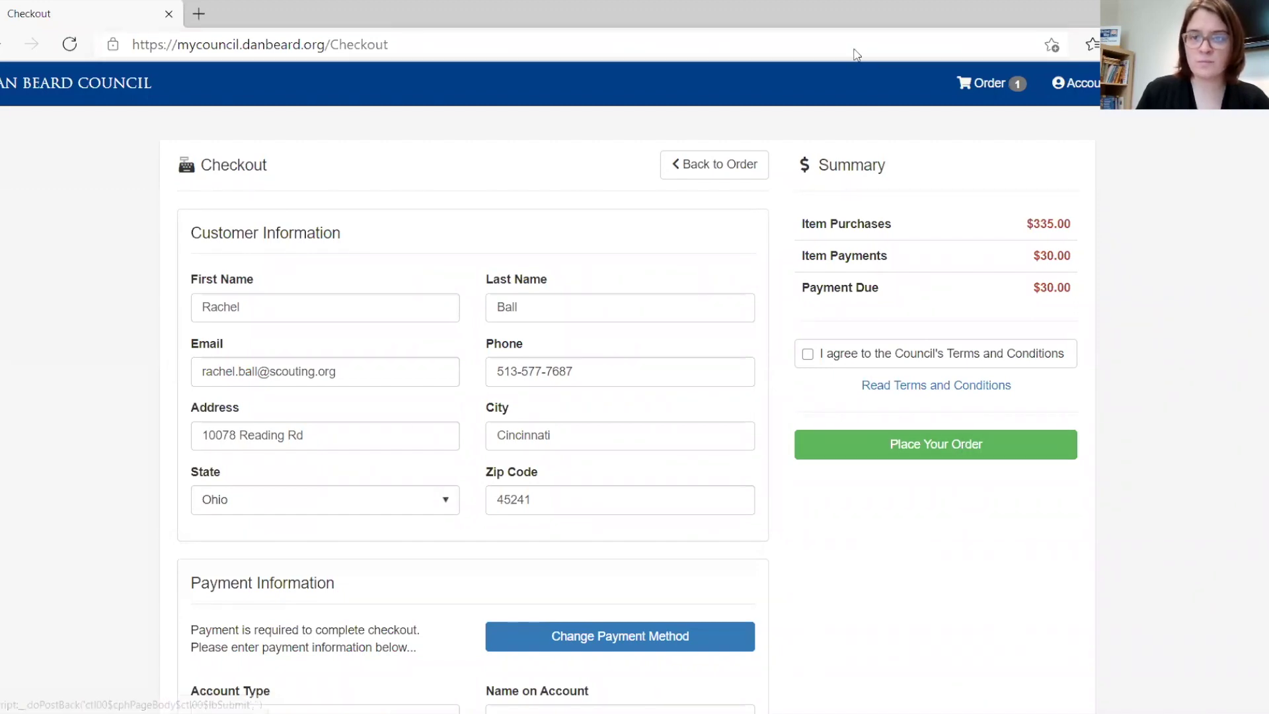
pyautogui.hotkey('alt', 'Tab')
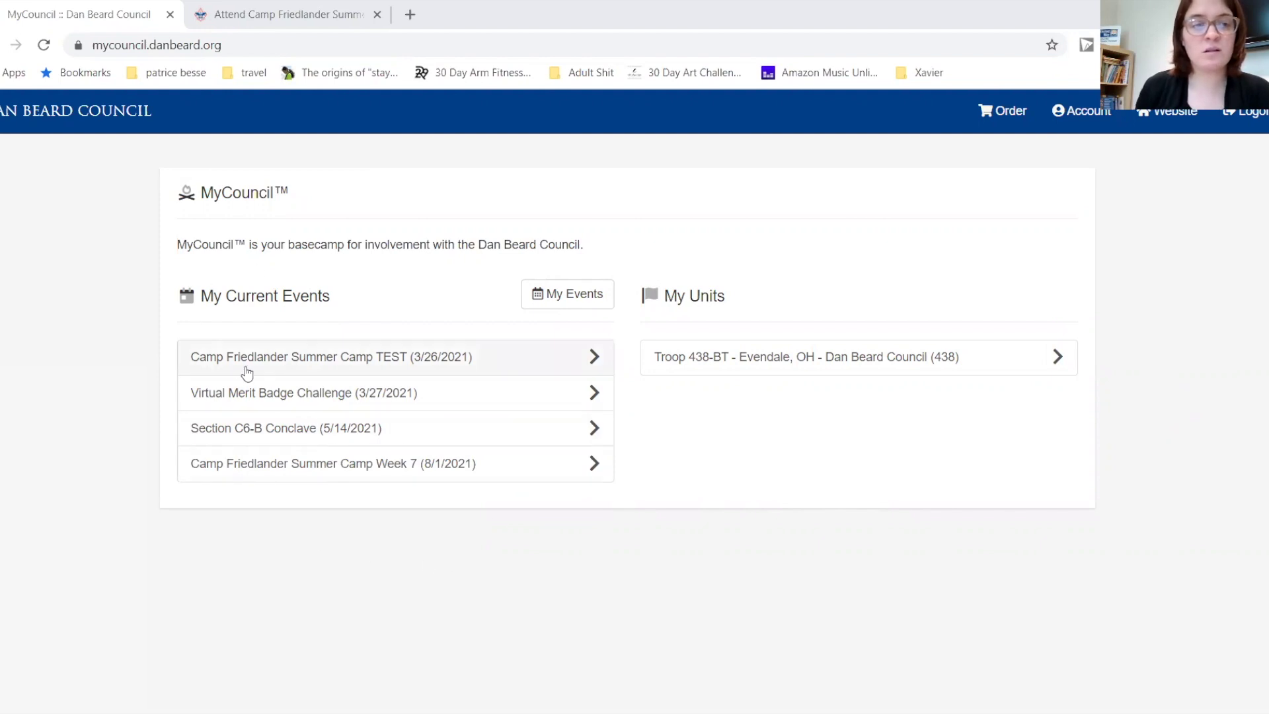
# View the Camp Friedlander Summer Camp TEST event and attendee, then return to the home page
pyautogui.click(293, 363)
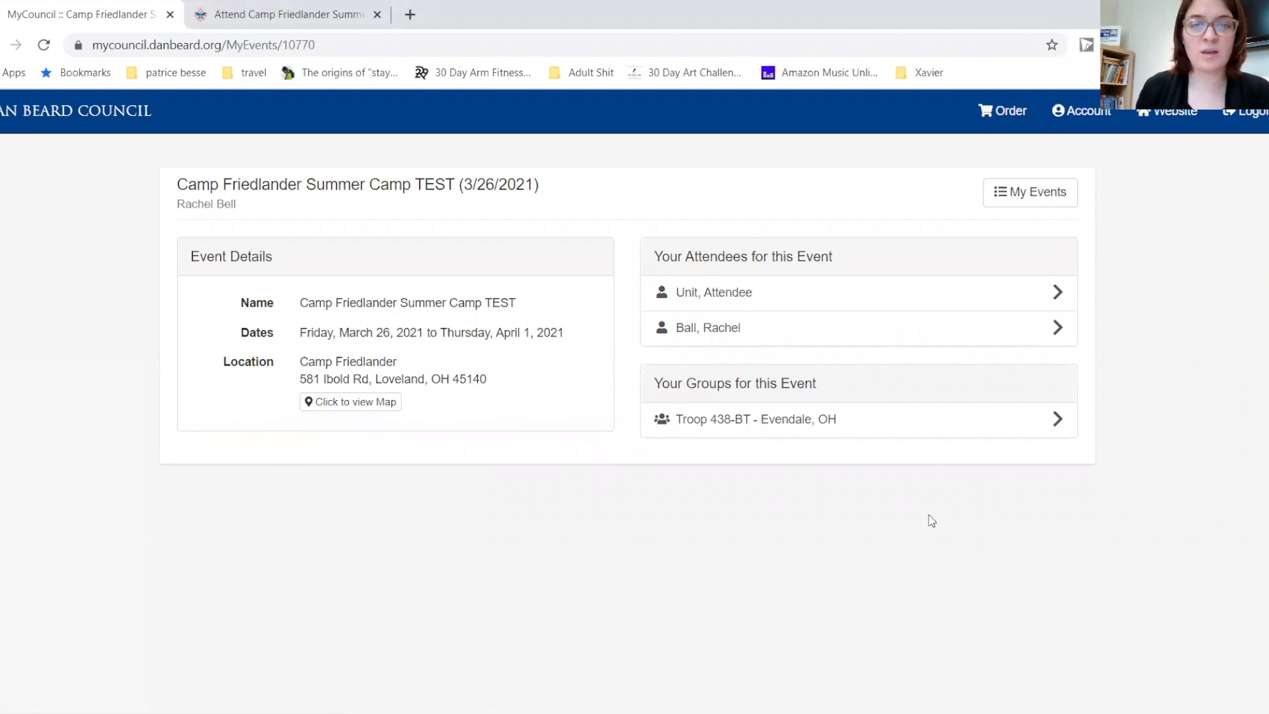
pyautogui.click(743, 332)
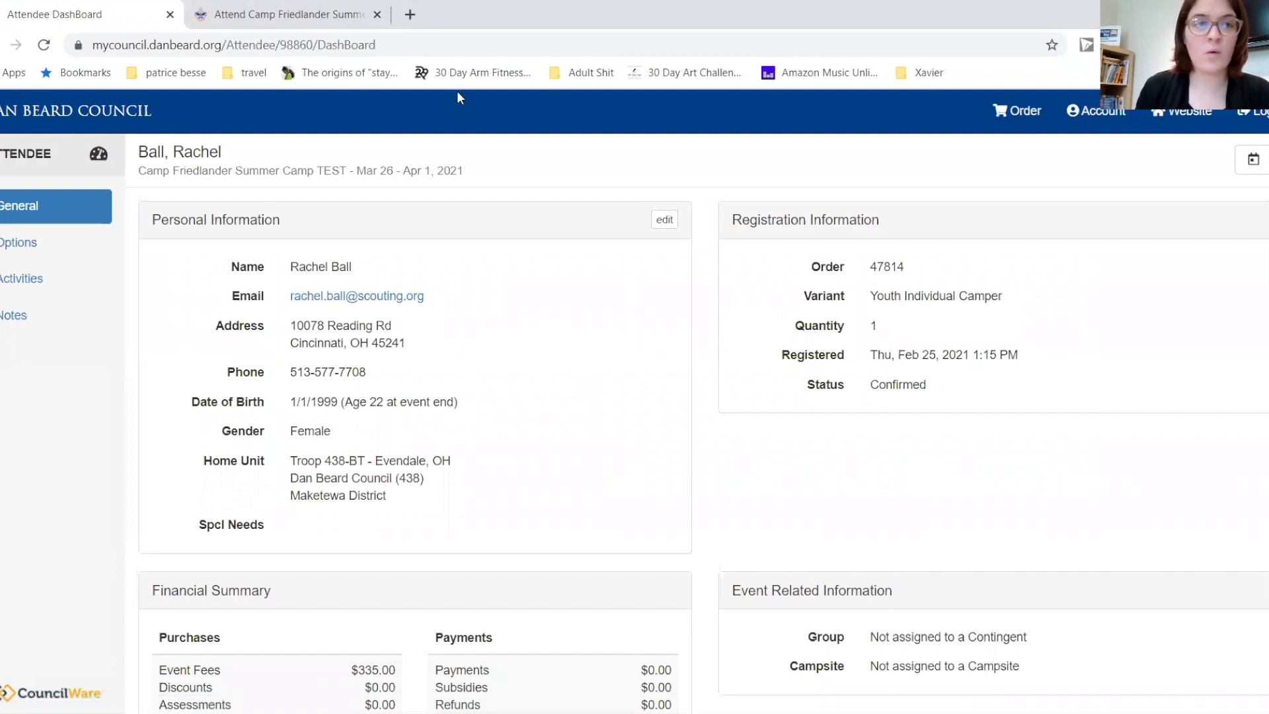
pyautogui.click(84, 119)
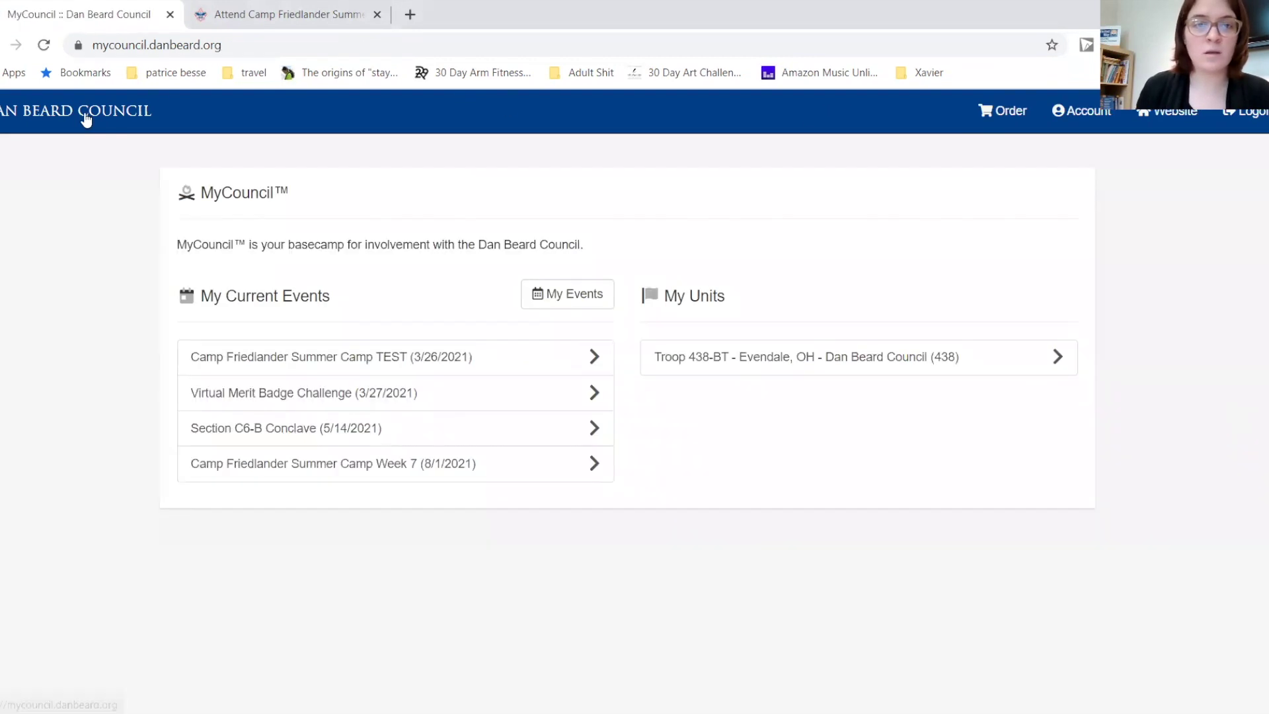
# Open the latest 2021 order under Account > Orders and view its Attendee DashBoard
pyautogui.click(1061, 111)
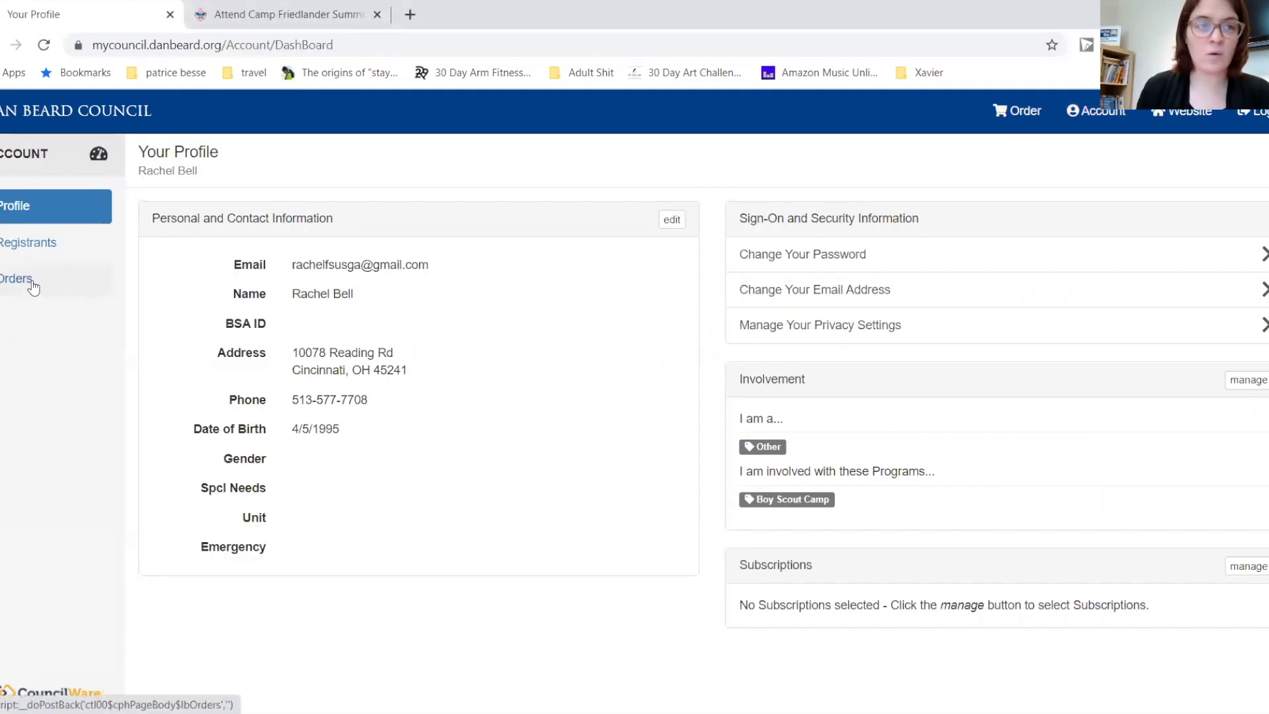
pyautogui.click(31, 284)
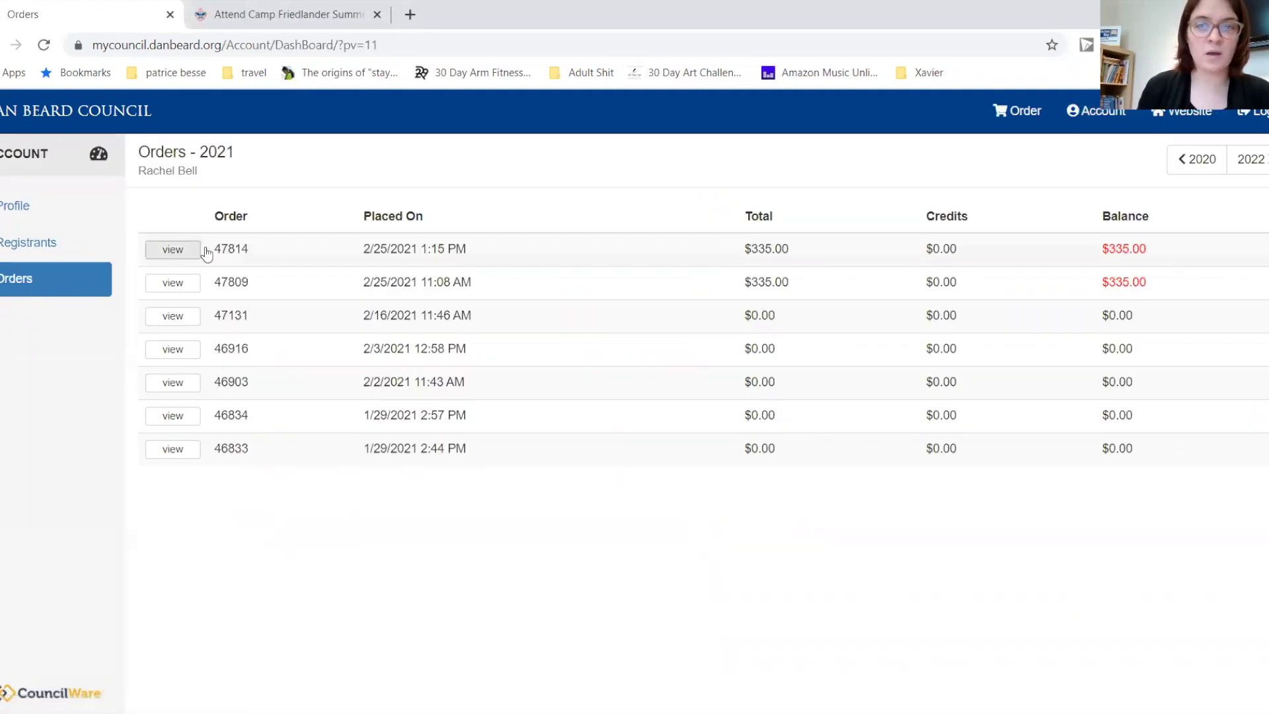
pyautogui.click(183, 254)
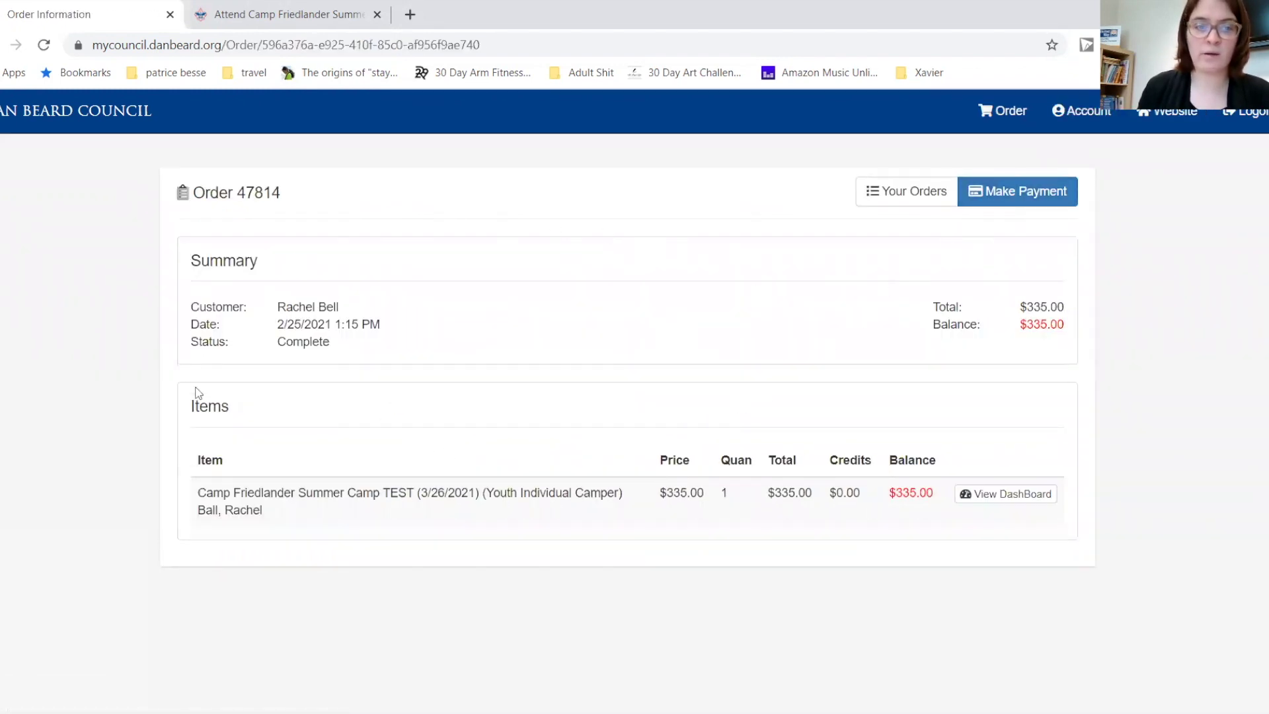
pyautogui.click(1023, 508)
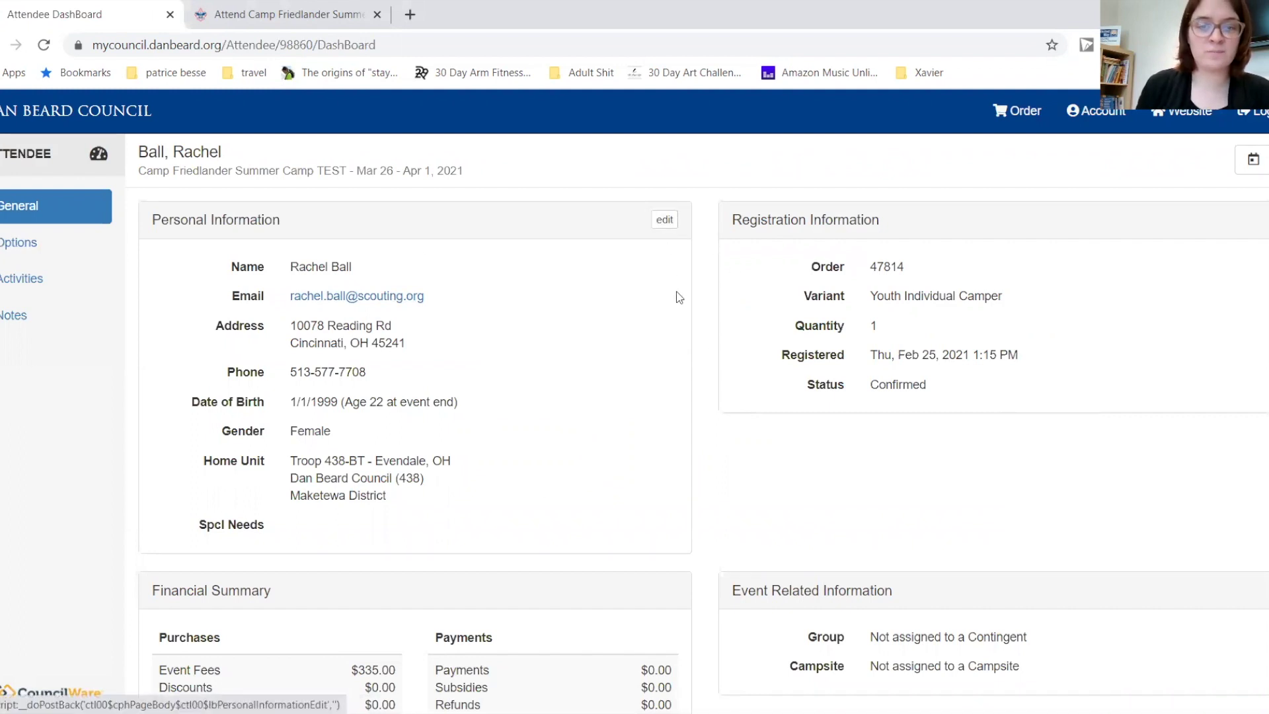
pyautogui.scroll(-2, 682, 299)
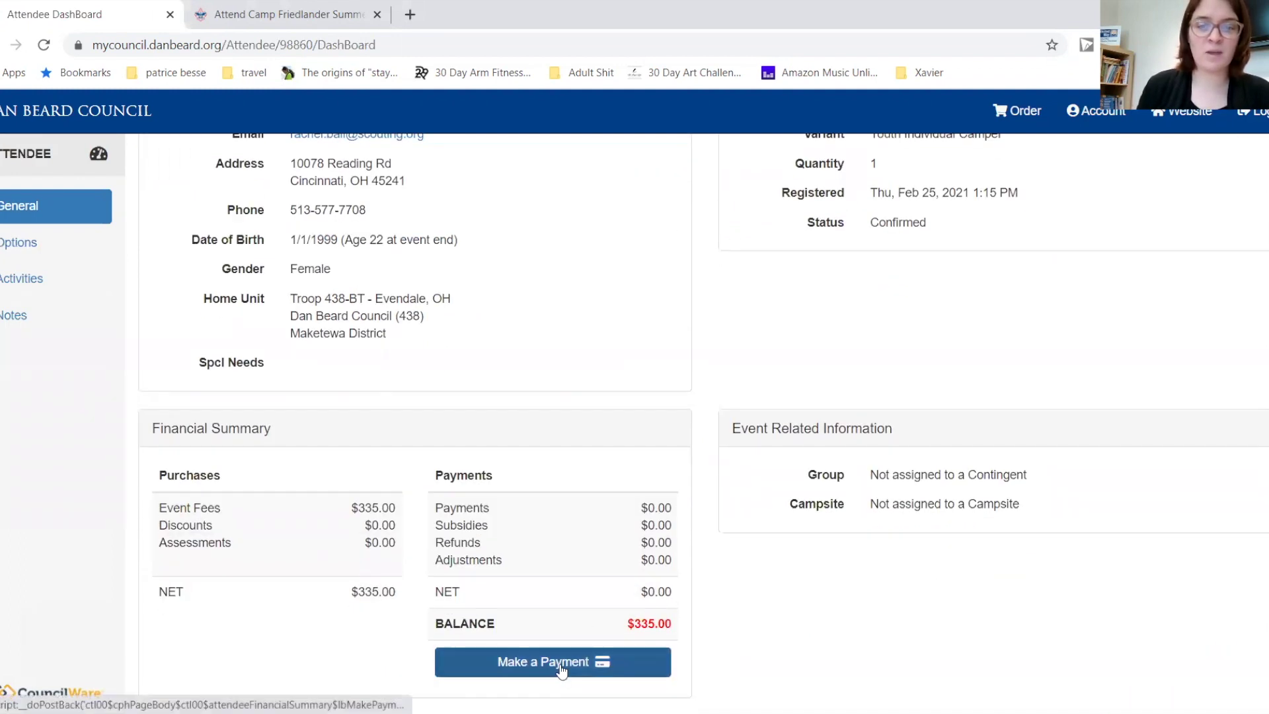
pyautogui.scroll(2, 564, 668)
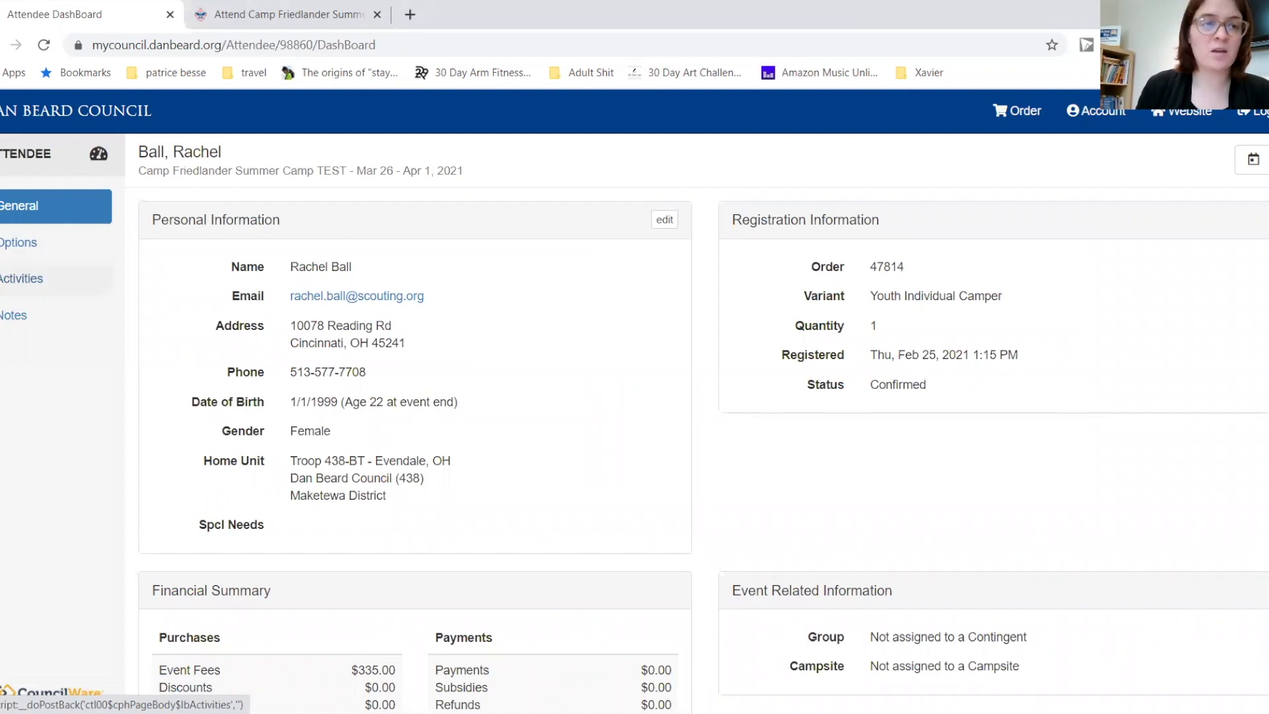
# Sign the attendee up for the Archery 9AM–10:30AM session from the Activities calendar
pyautogui.click(37, 290)
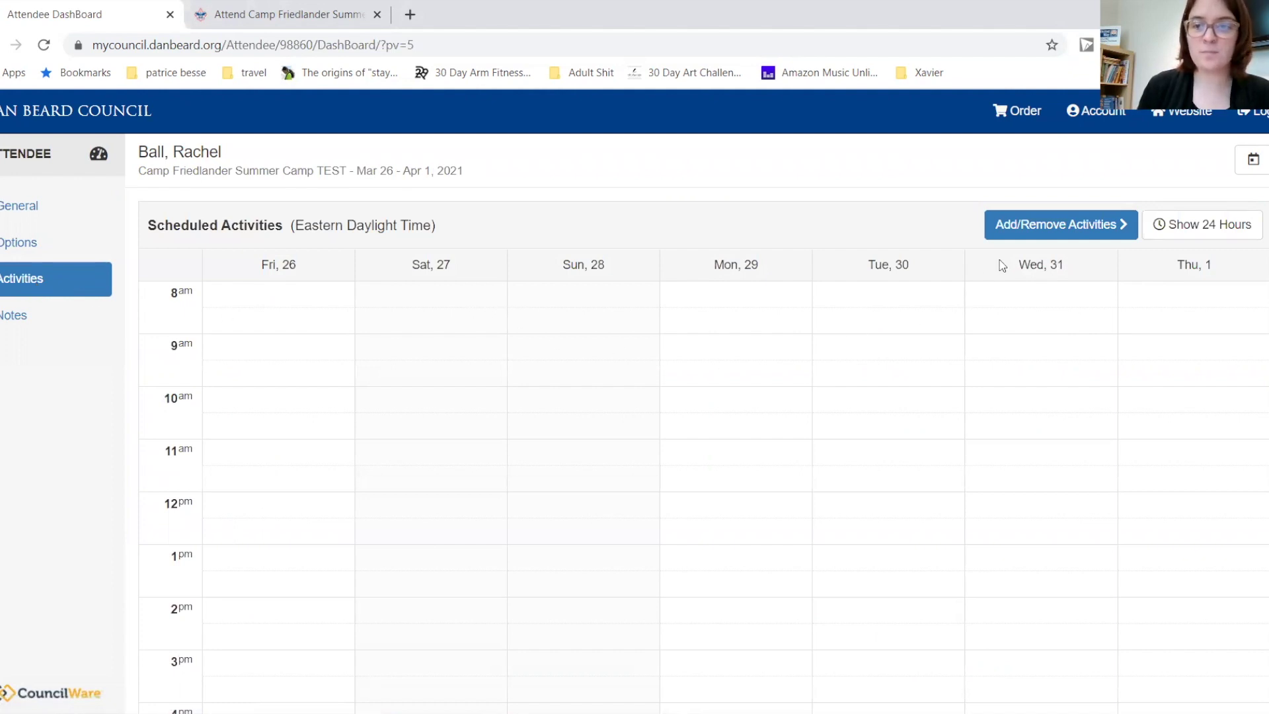
pyautogui.click(1035, 231)
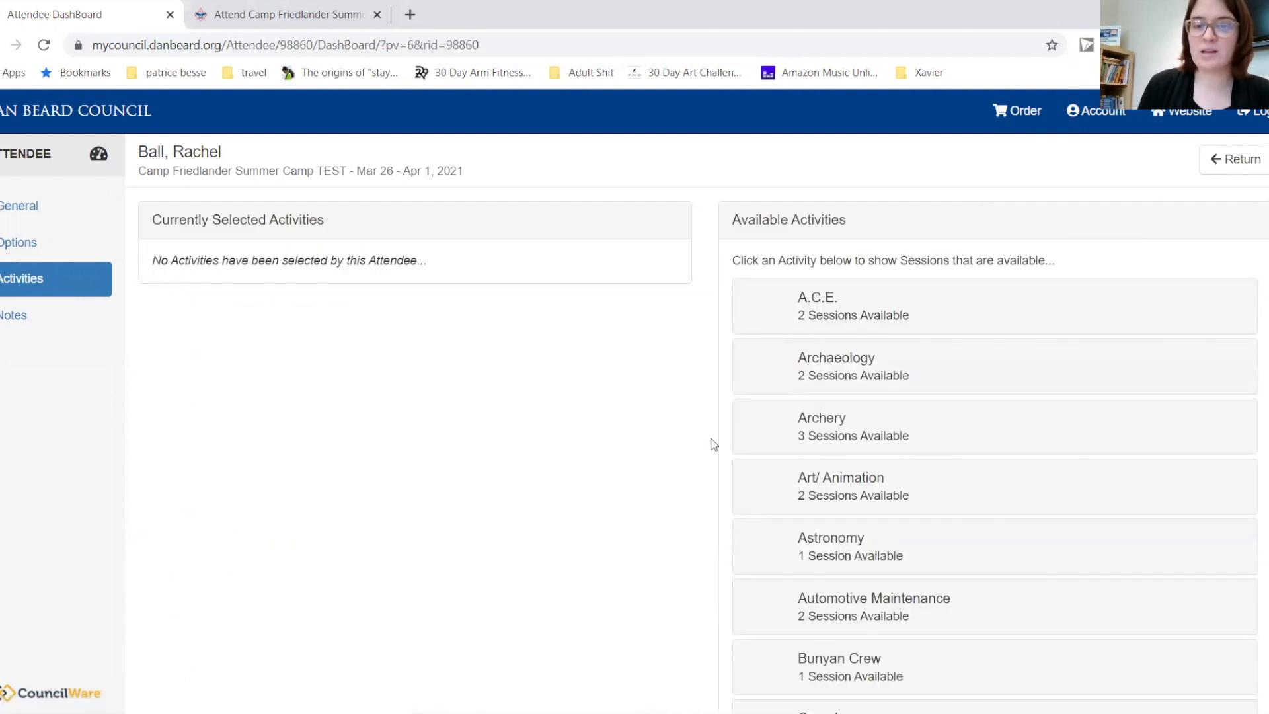
pyautogui.click(833, 425)
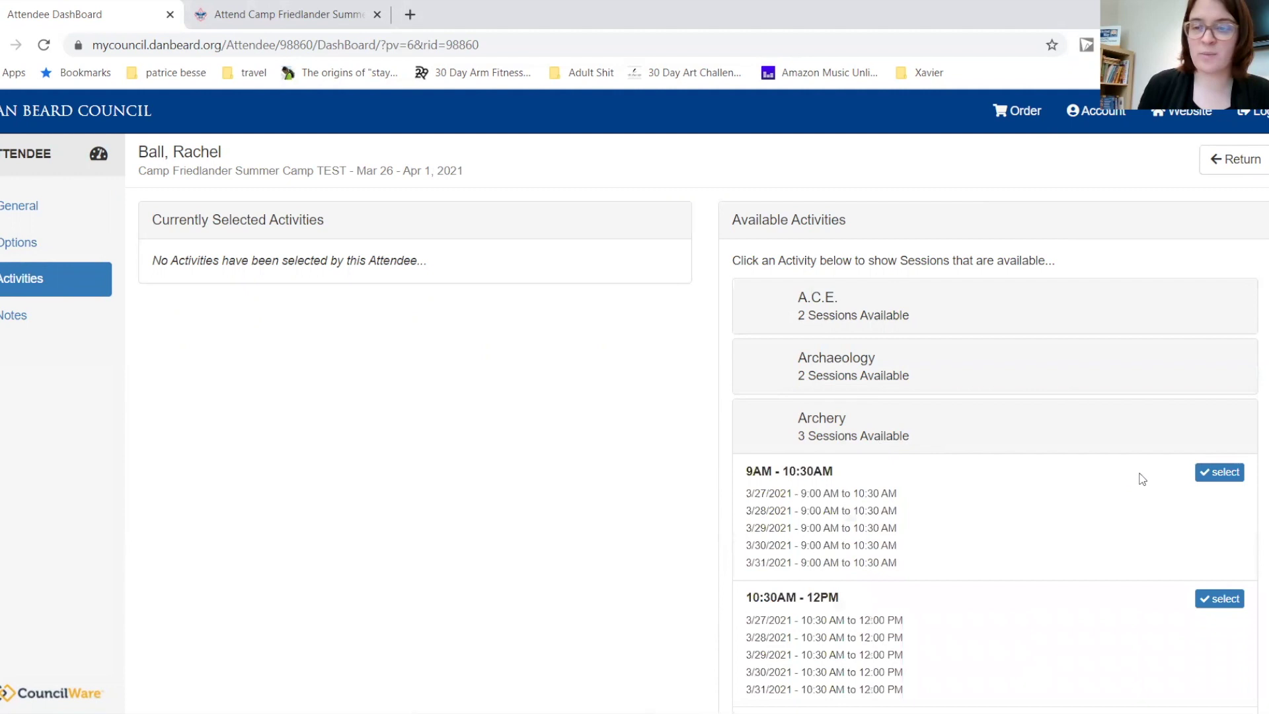
pyautogui.click(1219, 472)
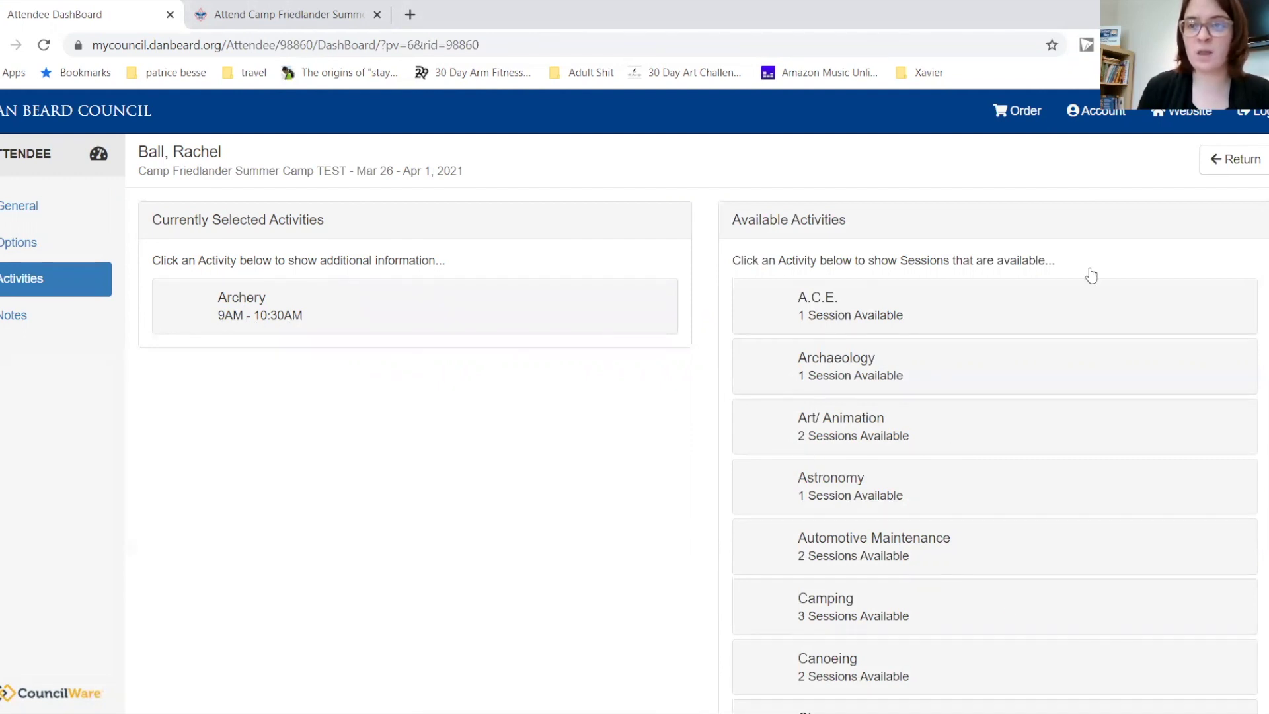
pyautogui.click(1227, 165)
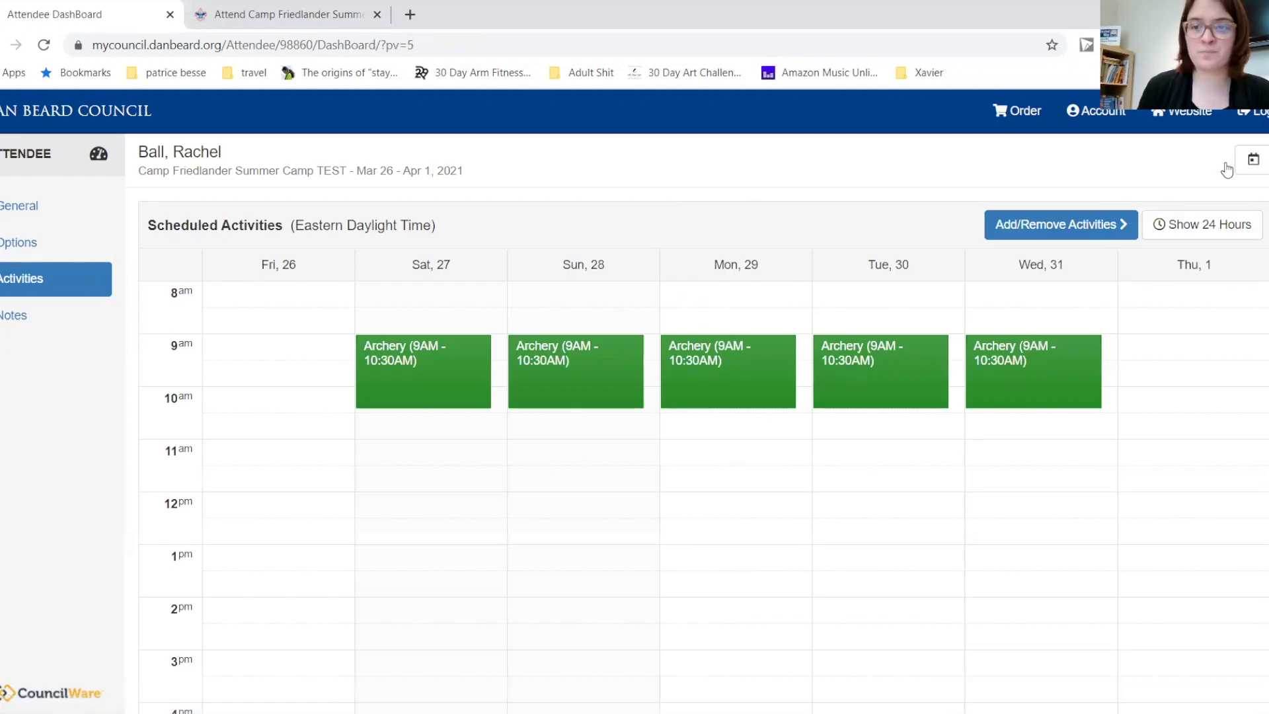